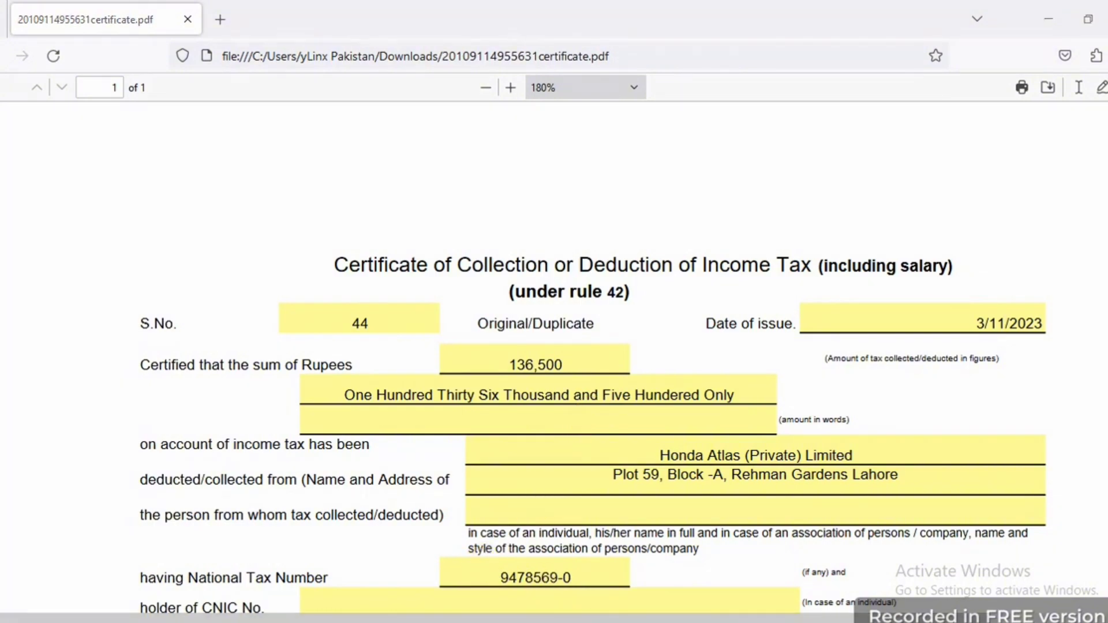
# Switch from the filled certificate PDF in Firefox to the Excel expenses workbook
pyautogui.hotkey('alt', 'Tab')
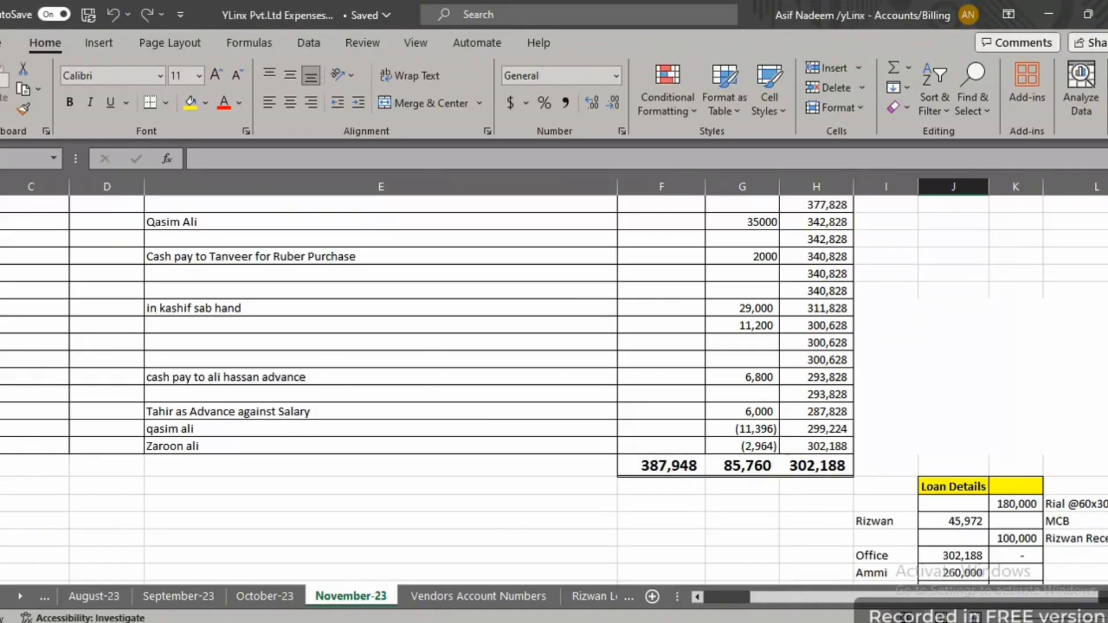
# Open the downloaded income tax certificate spreadsheet from the Downloads folder
pyautogui.hotkey('alt', 'Tab')
pyautogui.doubleClick(167, 184)
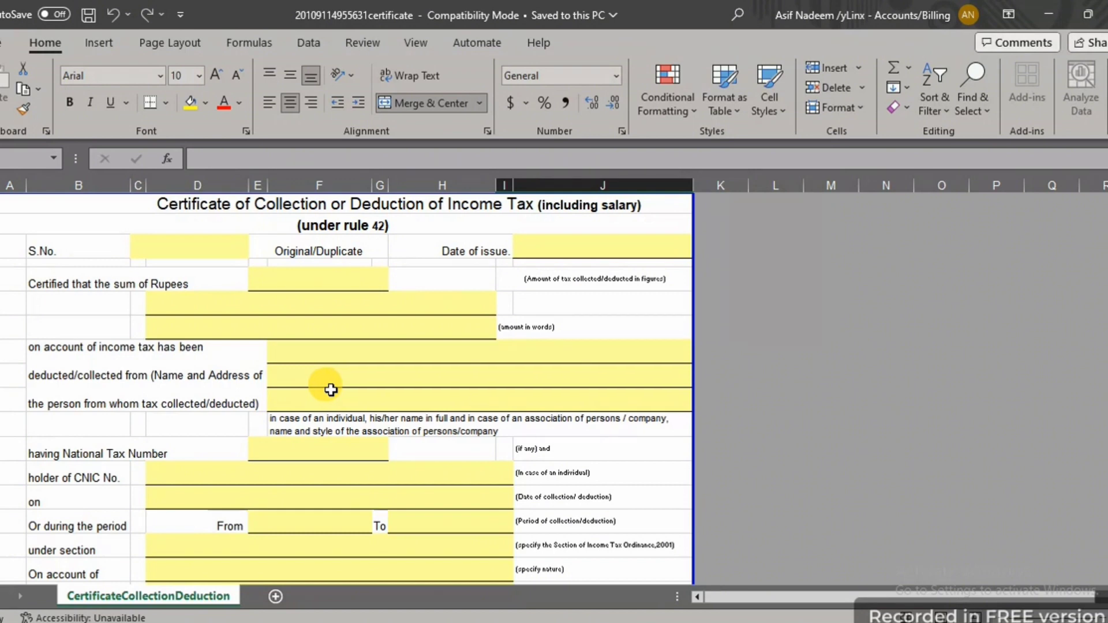
# Enter 14 as the certificate's serial number
pyautogui.click(184, 269)
pyautogui.click(174, 246)
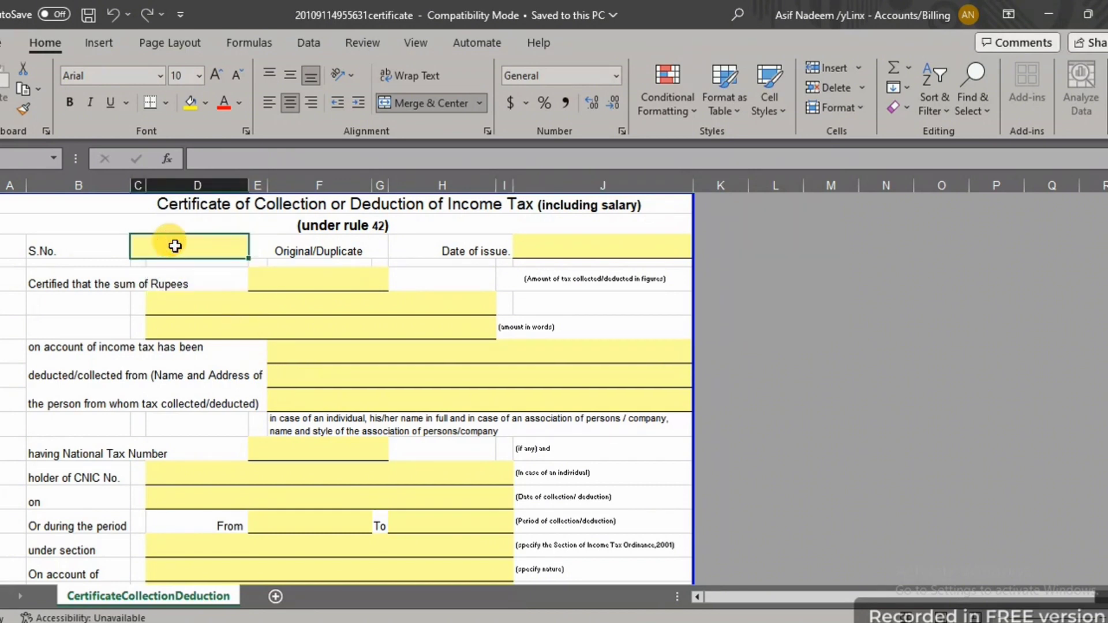
pyautogui.write('14')
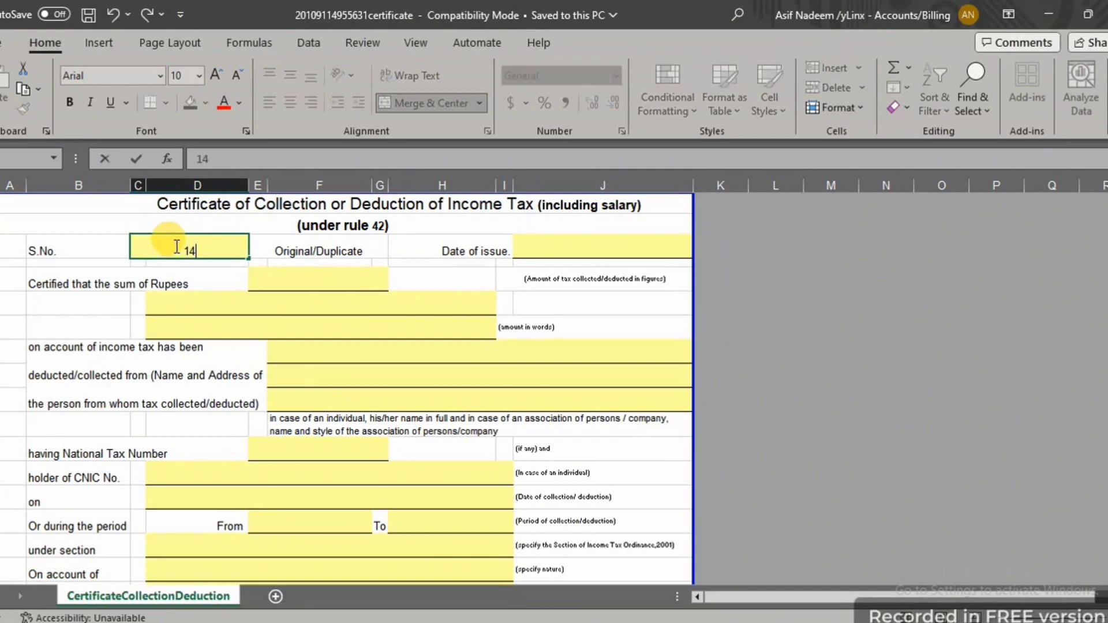
pyautogui.click(232, 300)
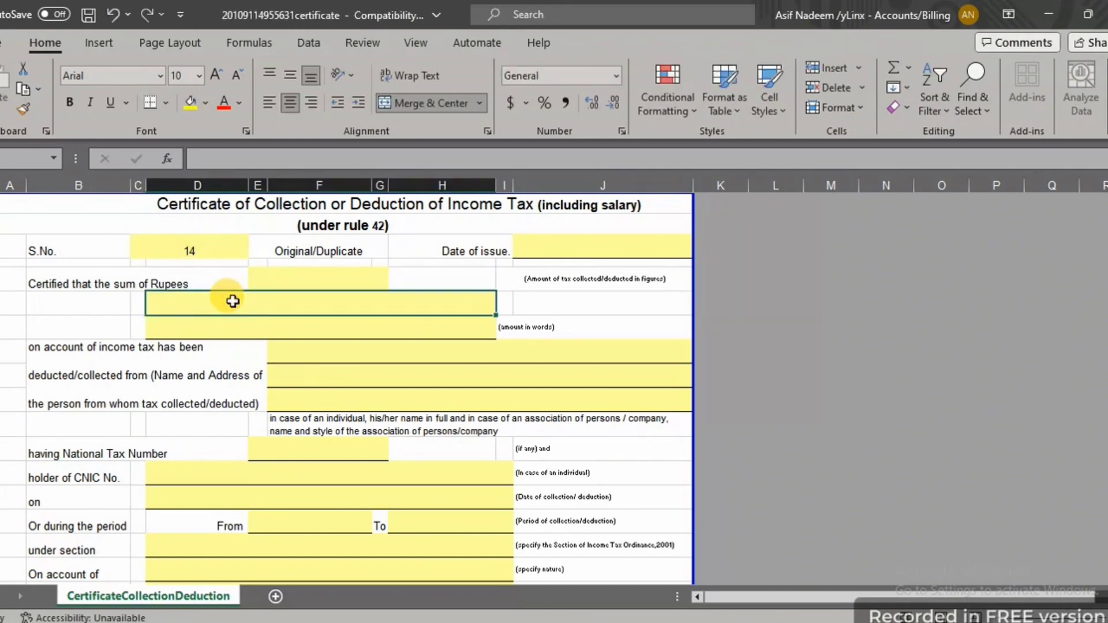
# Enter 03-11-2023 as the date of issue
pyautogui.click(569, 245)
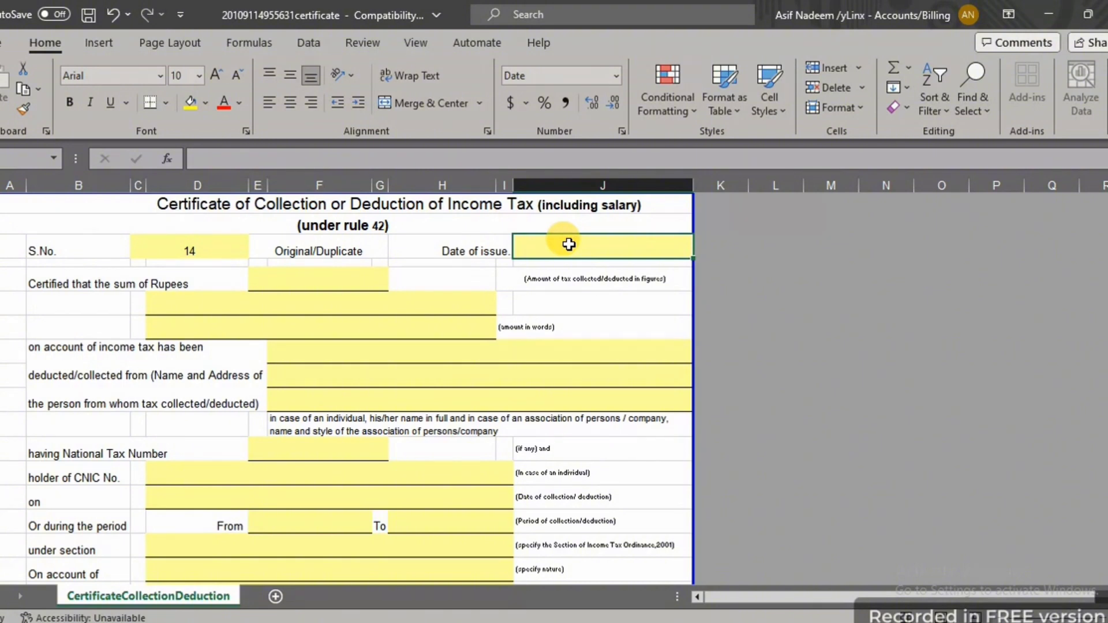
pyautogui.write('03-0')
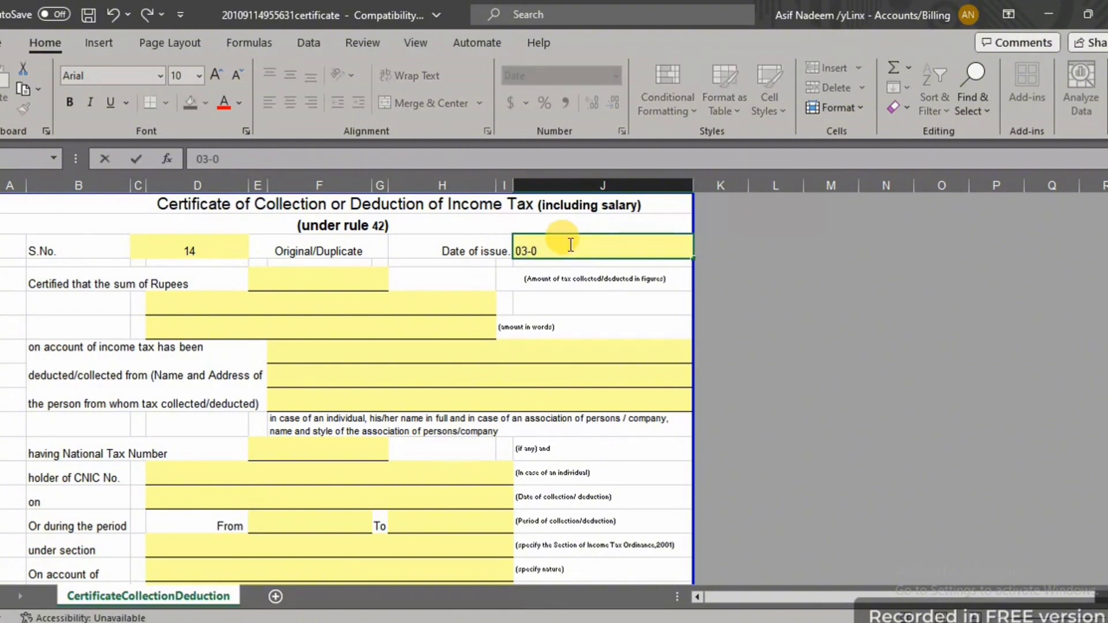
pyautogui.write('11-2')
pyautogui.press('BackSpace')
pyautogui.press('BackSpace')
pyautogui.press('BackSpace')
pyautogui.press('BackSpace')
pyautogui.press('BackSpace')
pyautogui.write('11-2023')
pyautogui.click(528, 306)
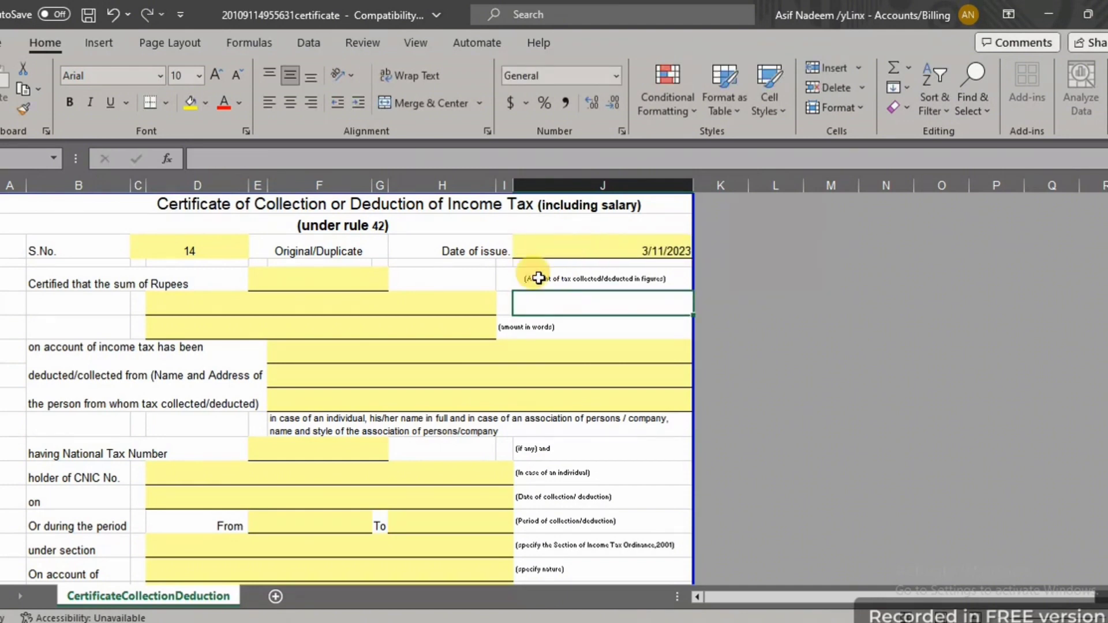
pyautogui.click(304, 274)
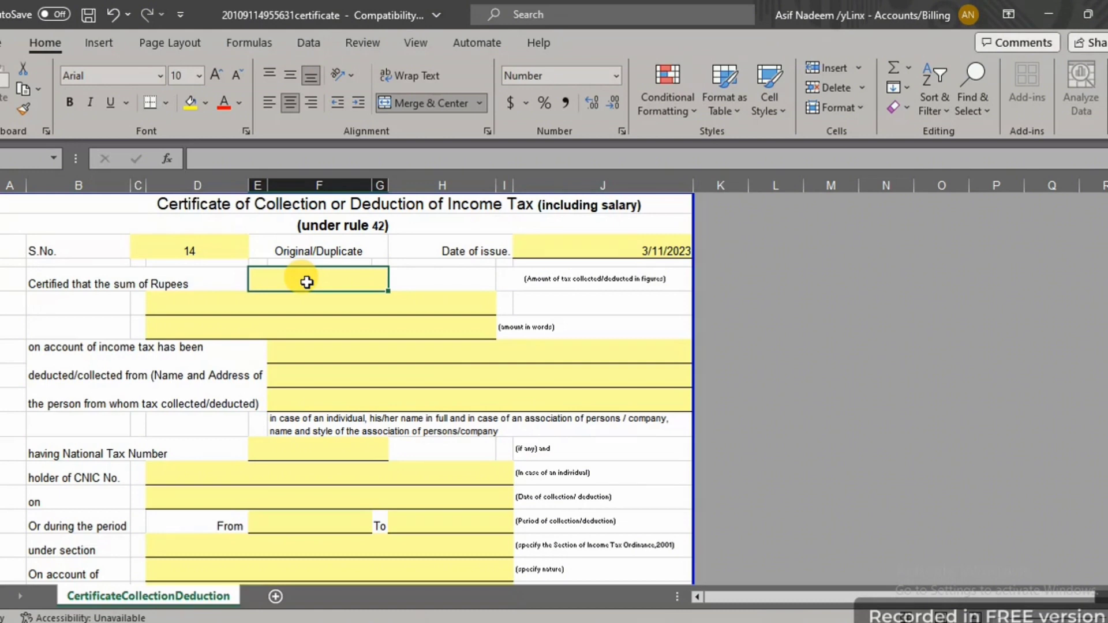
# Enter 6600 as the sum of rupees and 'SIXTY SIX HUNDERED ONLY' as the amount in words
pyautogui.write('6600')
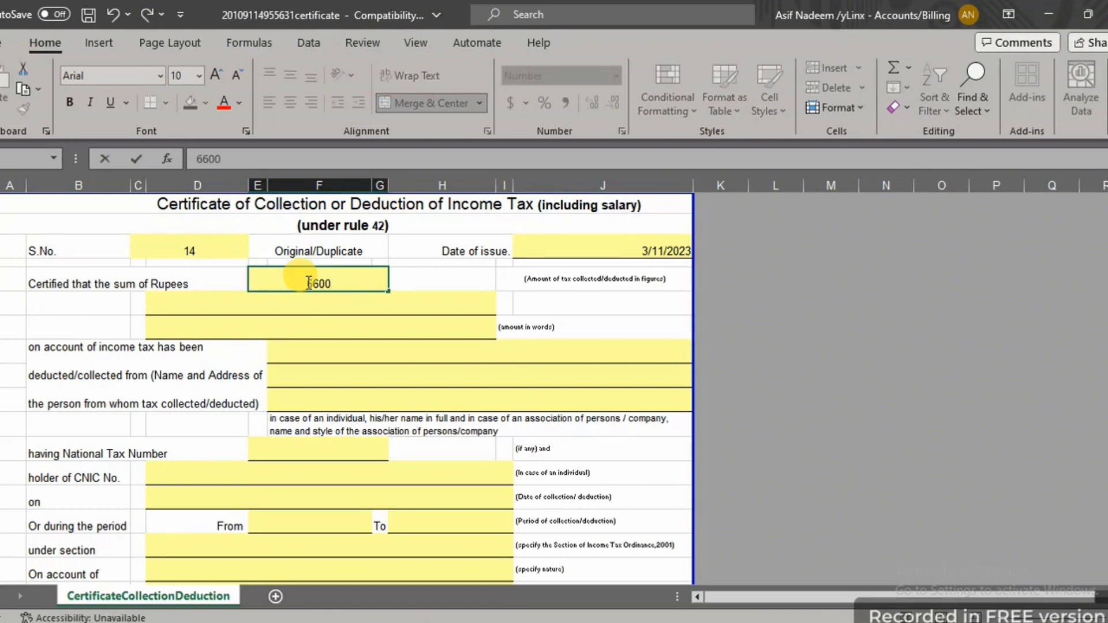
pyautogui.click(314, 323)
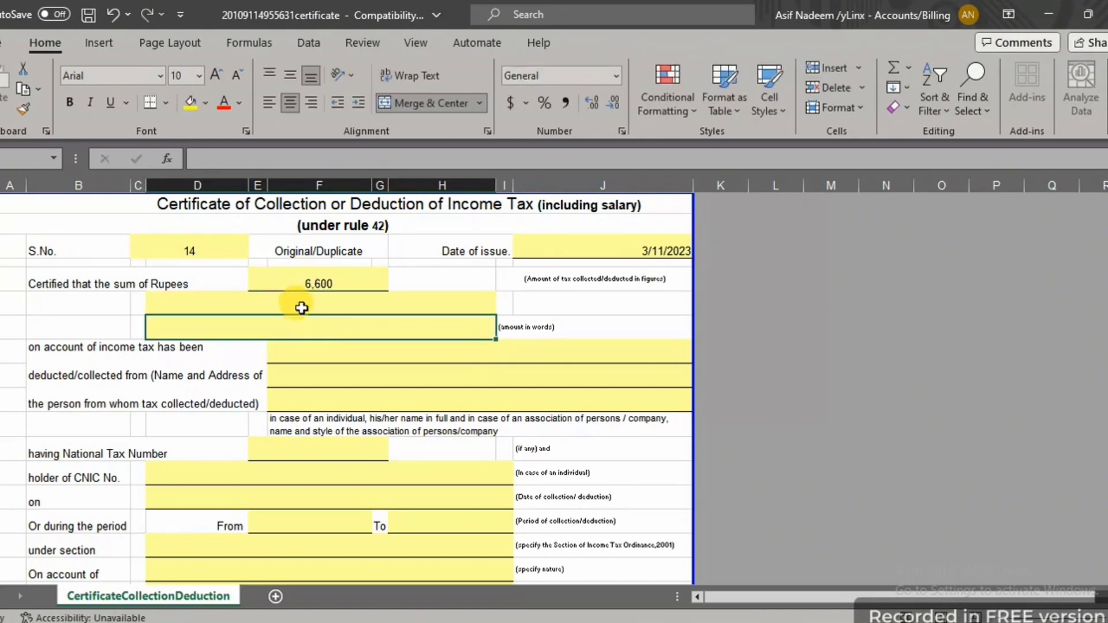
pyautogui.click(300, 308)
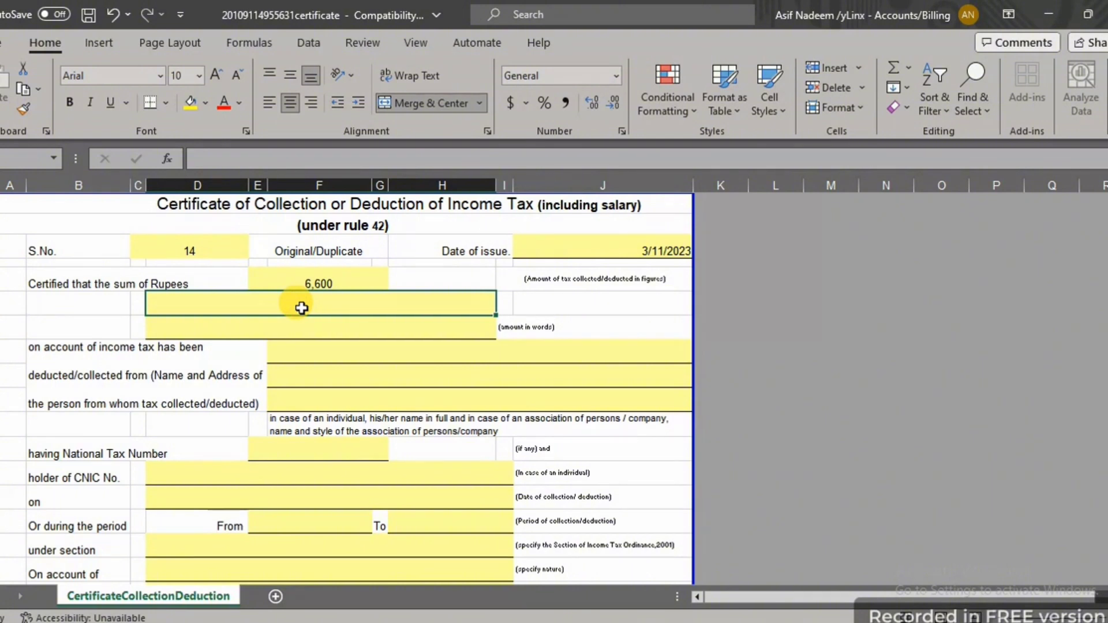
pyautogui.write('s')
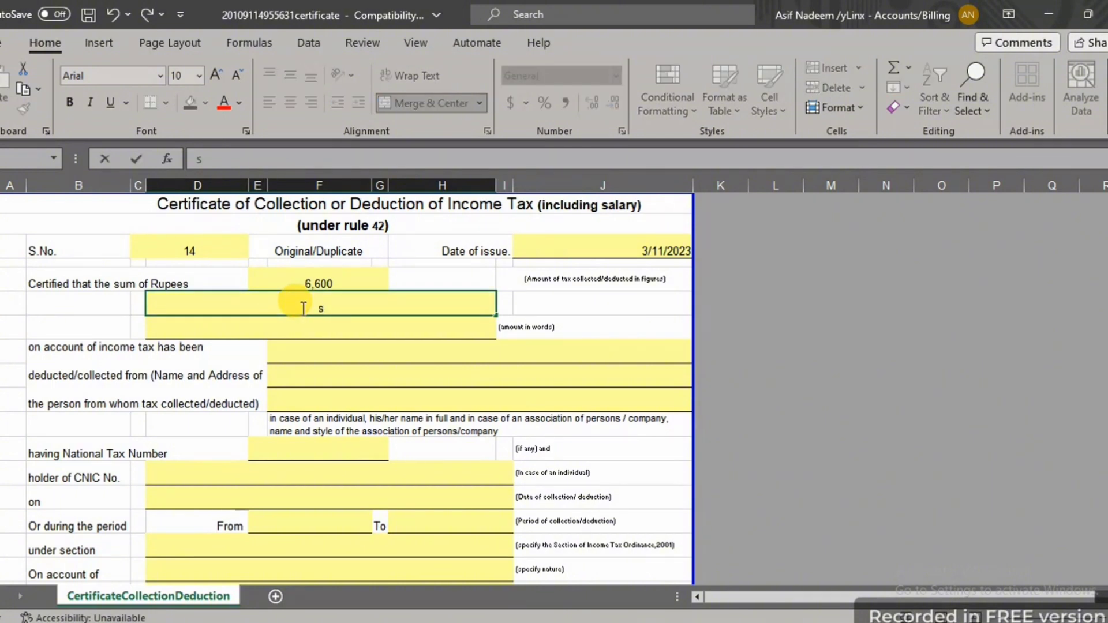
pyautogui.write('l')
pyautogui.press('BackSpace')
pyautogui.press('BackSpace')
pyautogui.write('s')
pyautogui.press('BackSpace')
pyautogui.write('SIXTY SIX')
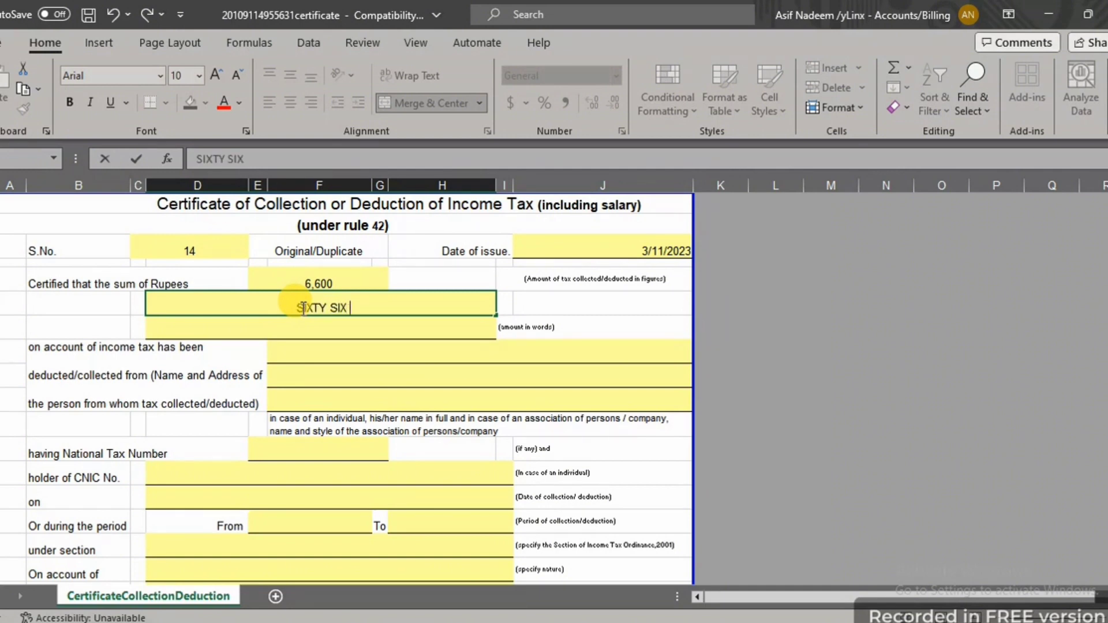
pyautogui.write(' HUND')
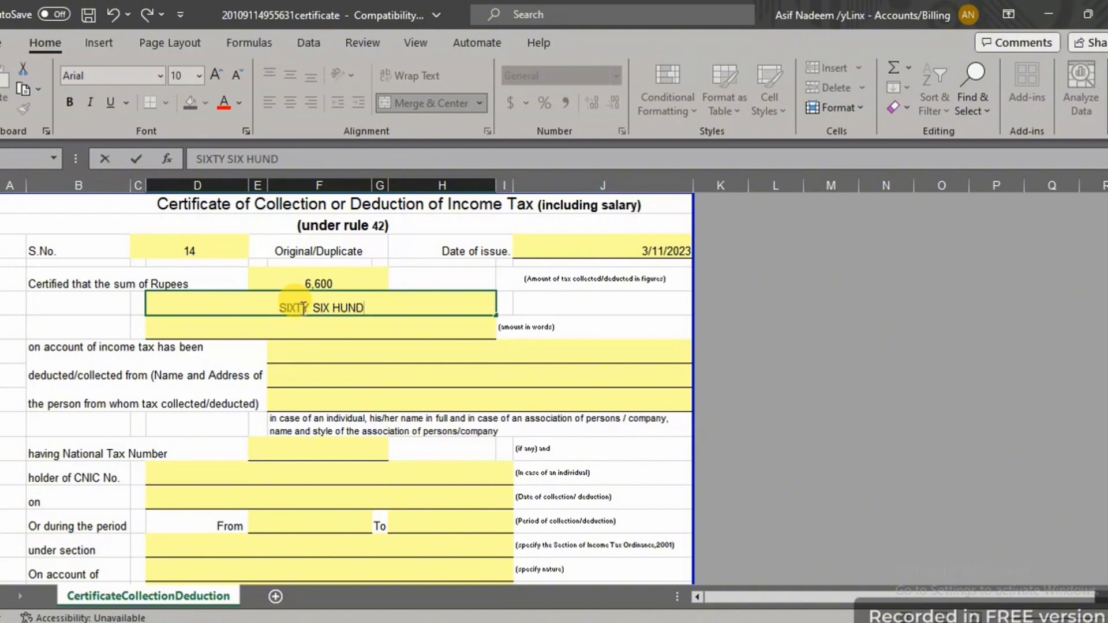
pyautogui.write('ERED')
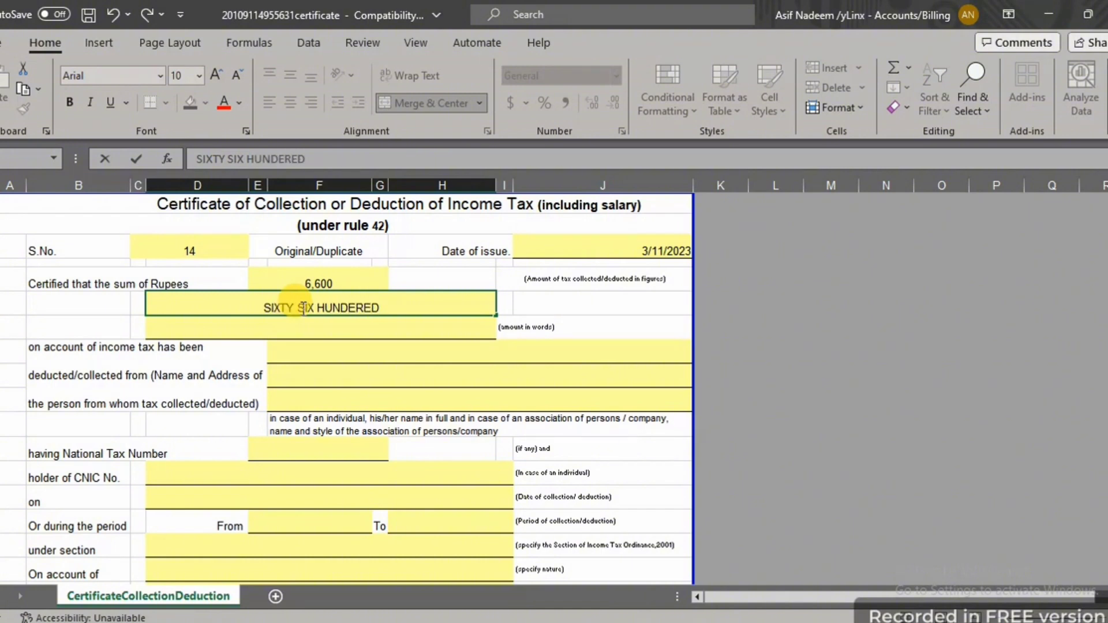
pyautogui.write(' ONL')
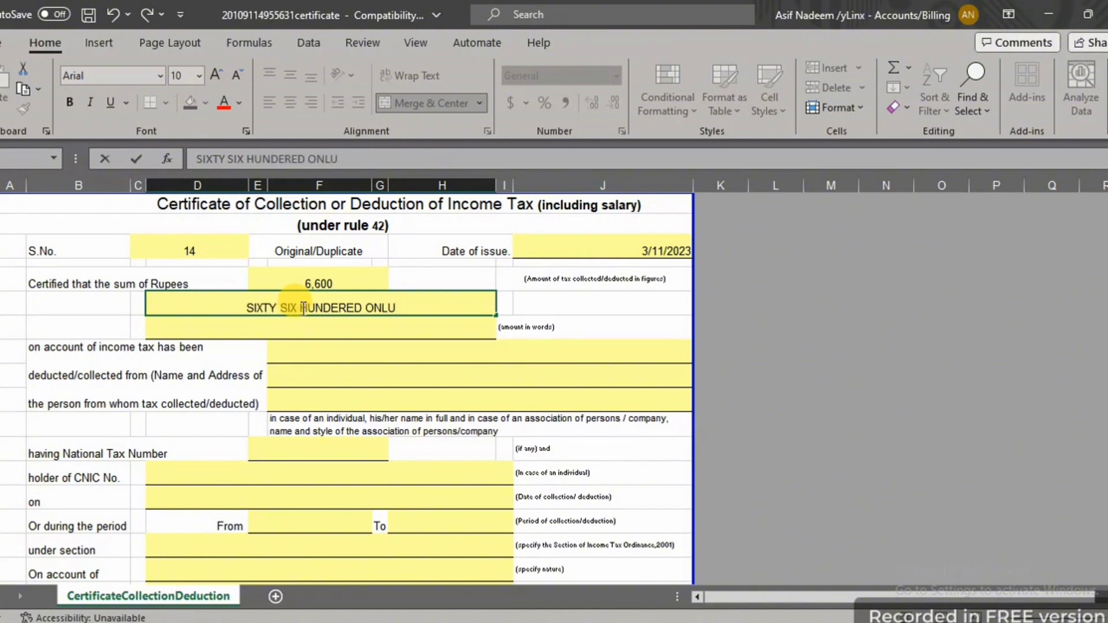
pyautogui.write('Y')
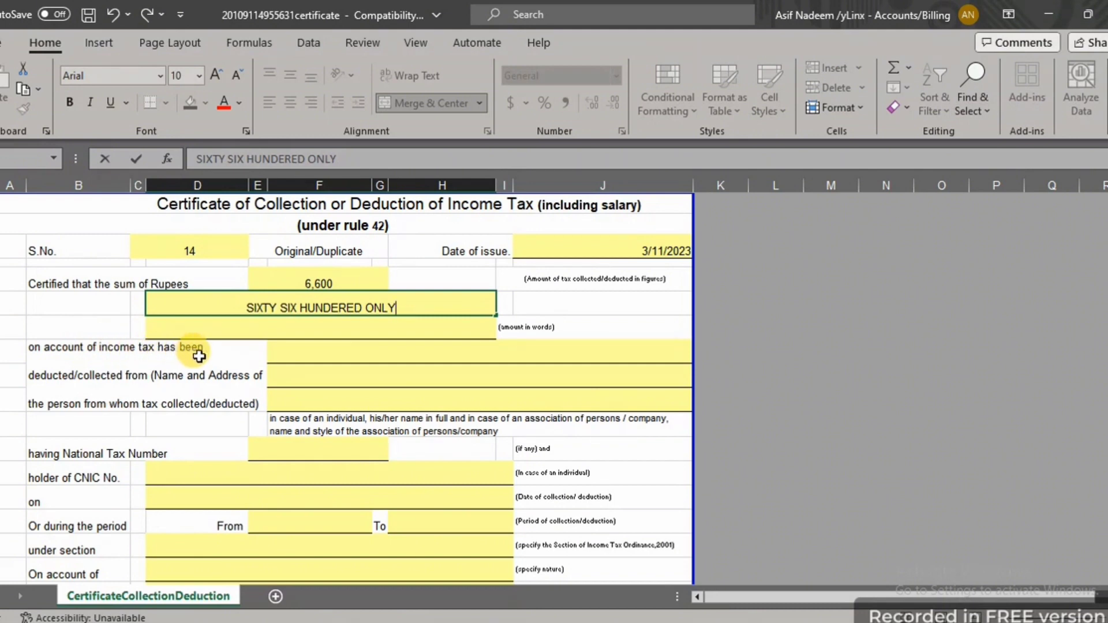
# Type the payee's full name on the first name-and-address line
pyautogui.click(345, 352)
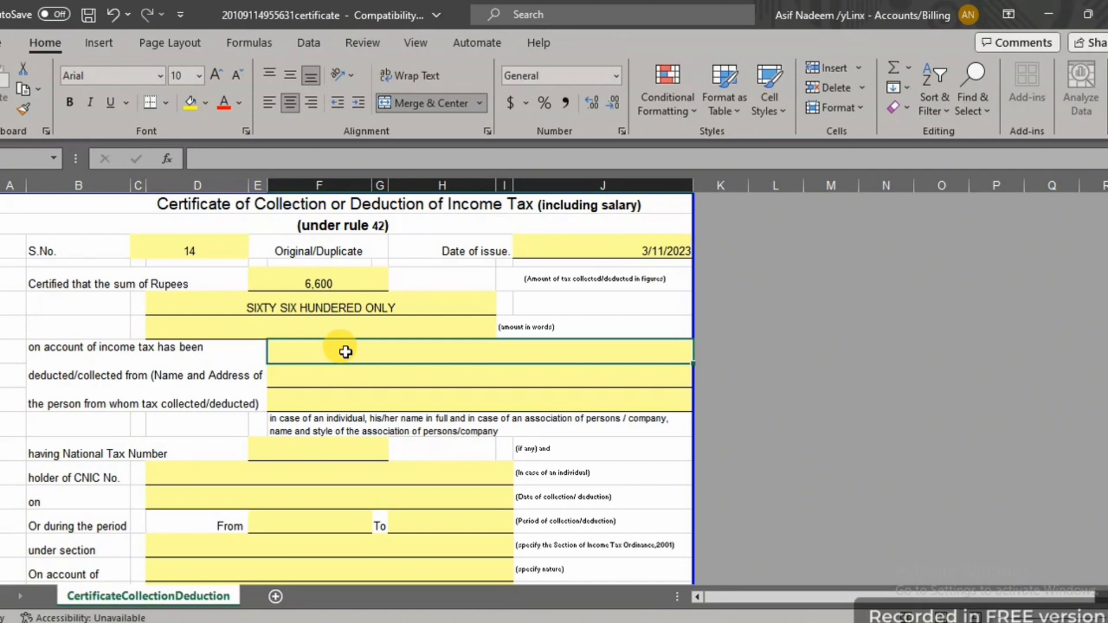
pyautogui.write('MA')
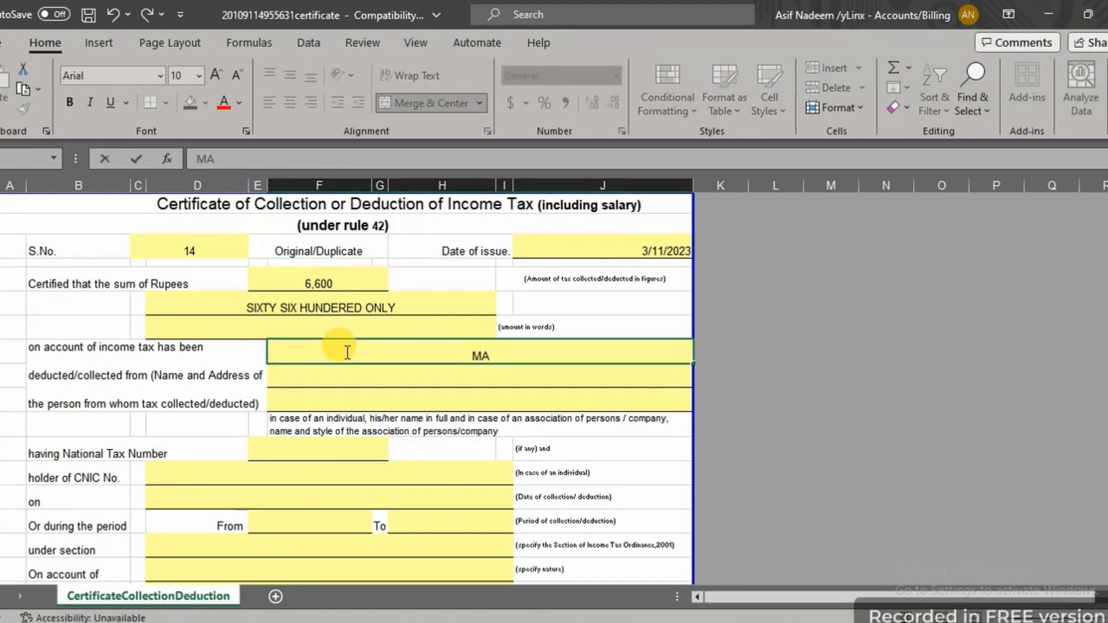
pyautogui.press('BackSpace')
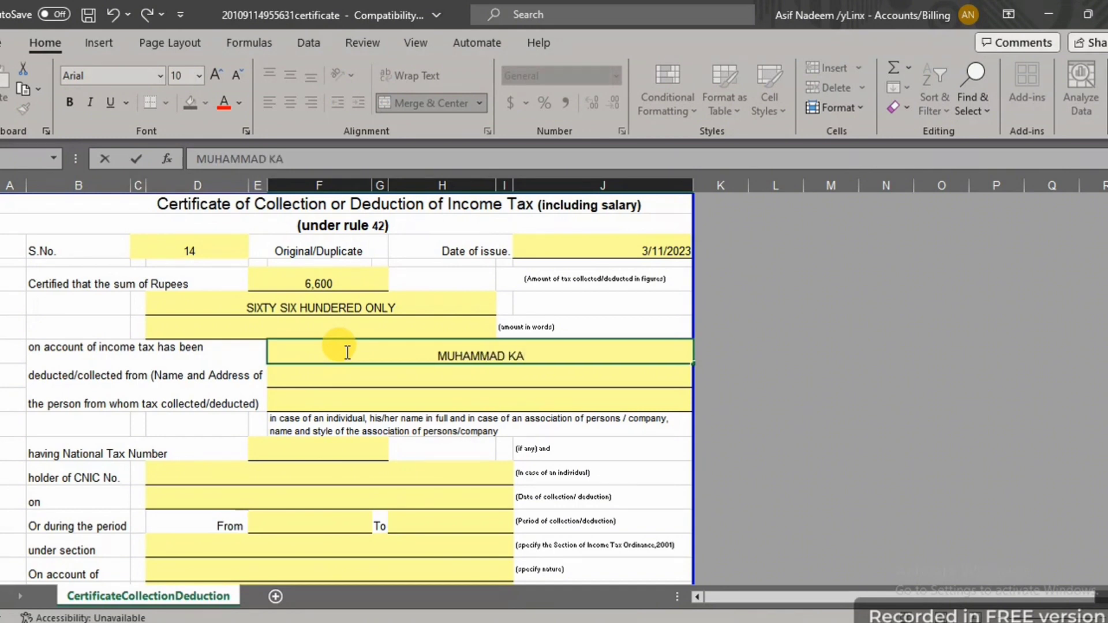
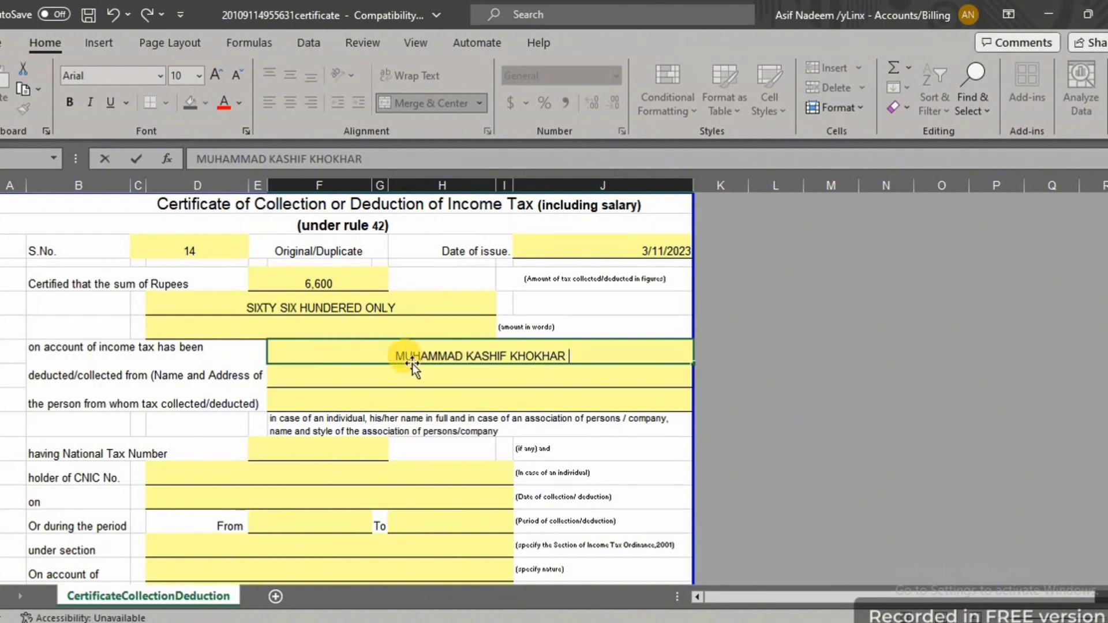
pyautogui.click(406, 392)
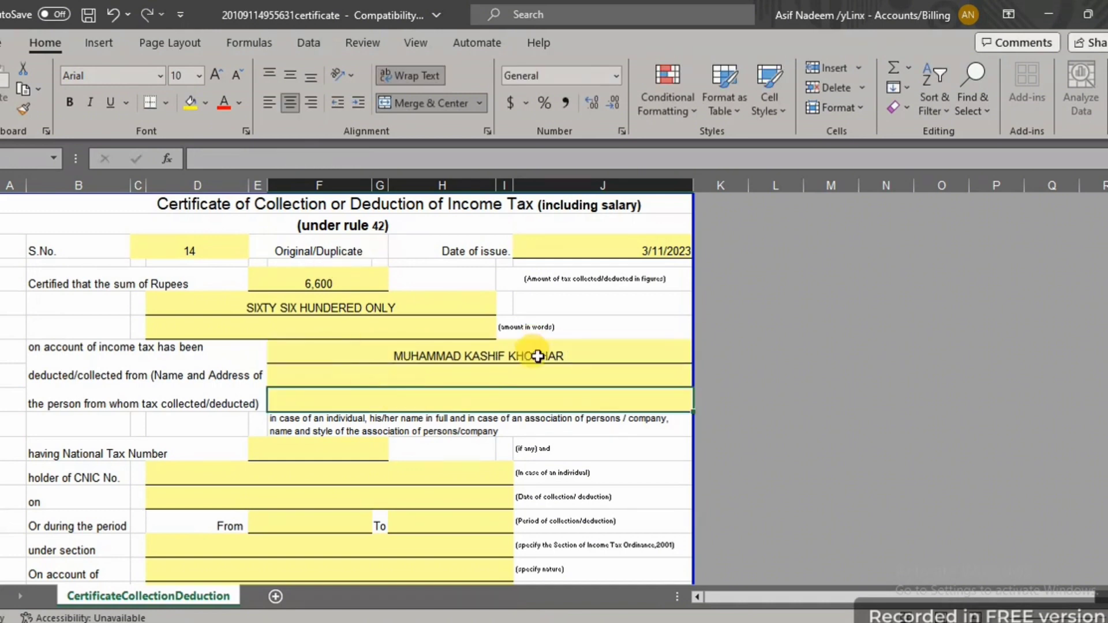
# Correct the payee's middle name in the name cell
pyautogui.doubleClick(466, 355)
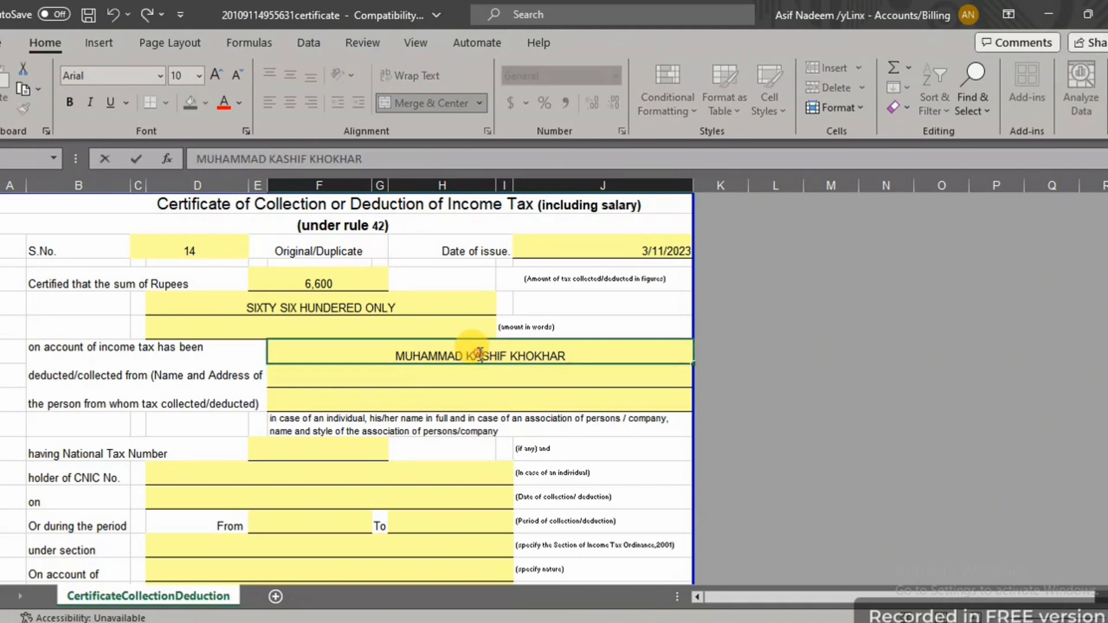
pyautogui.doubleClick(481, 354)
pyautogui.write('ASIF')
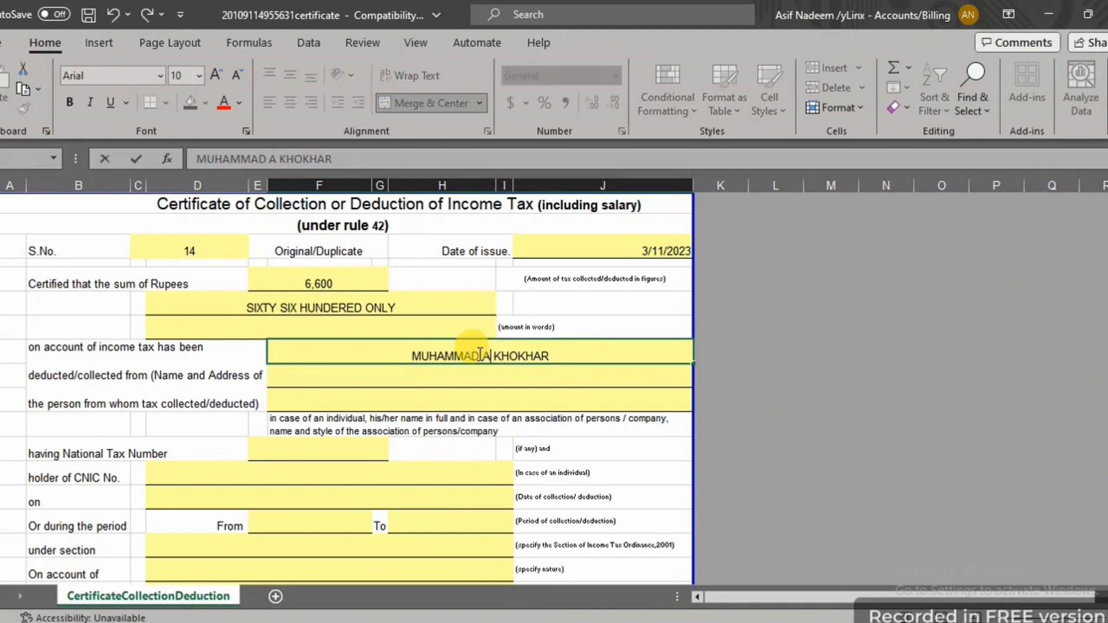
pyautogui.click(420, 417)
pyautogui.click(388, 384)
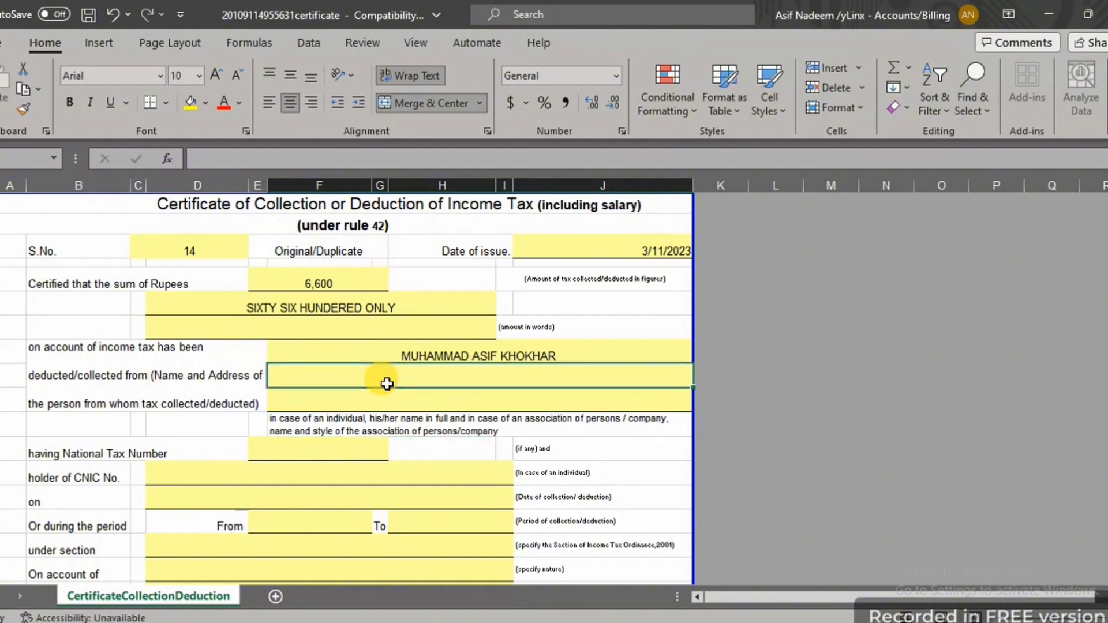
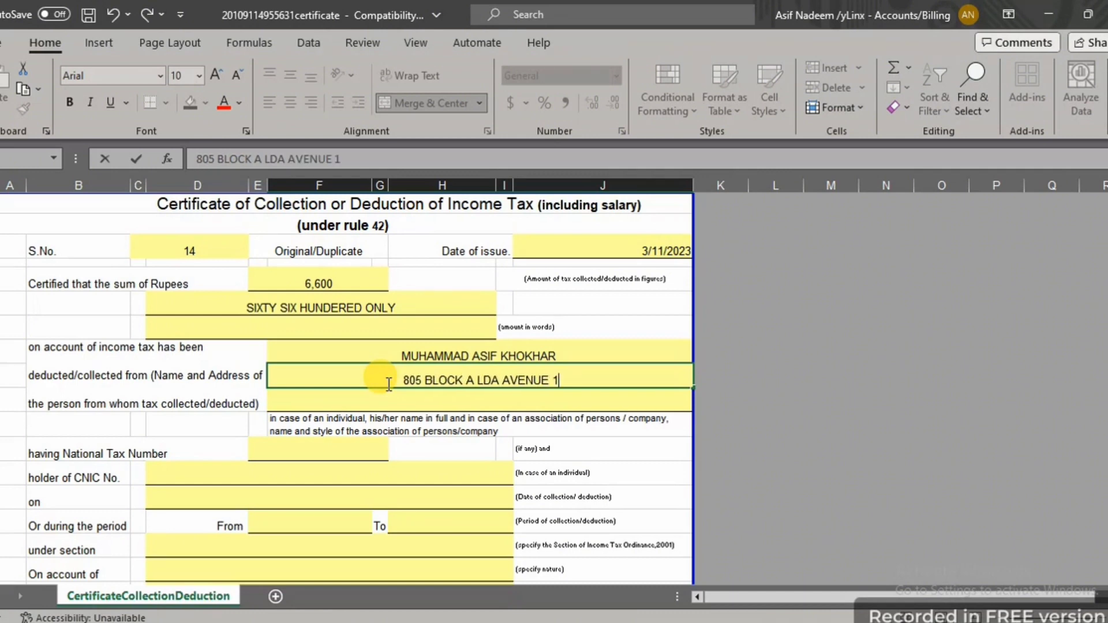
# Enter the payee's street address and city beneath the name, fixing typos and spacing
pyautogui.press('alt')
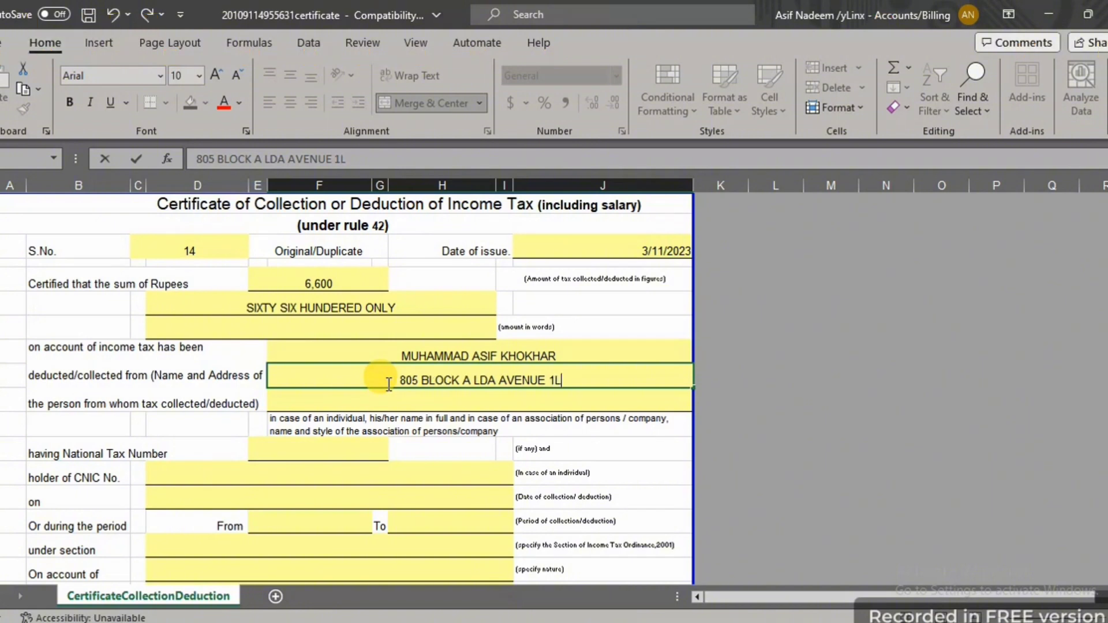
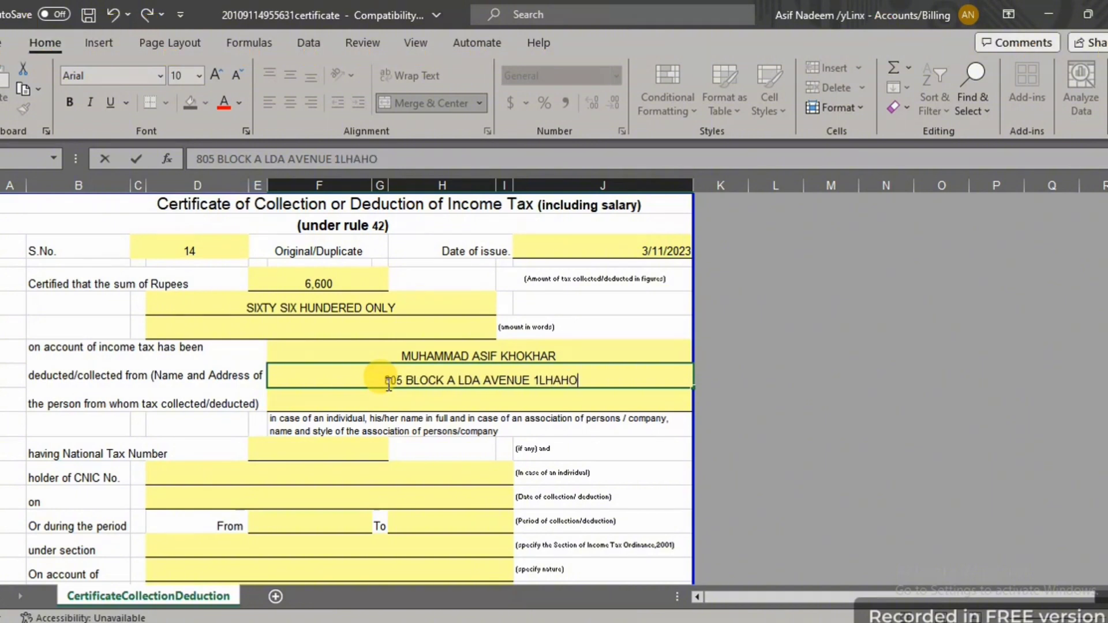
pyautogui.click(530, 380)
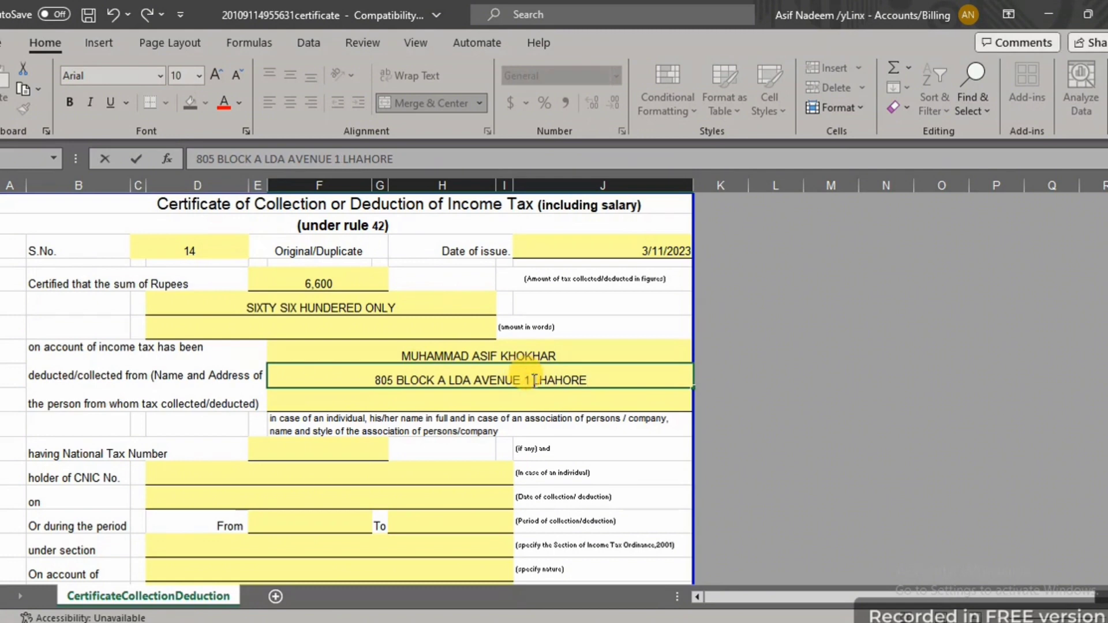
pyautogui.click(440, 398)
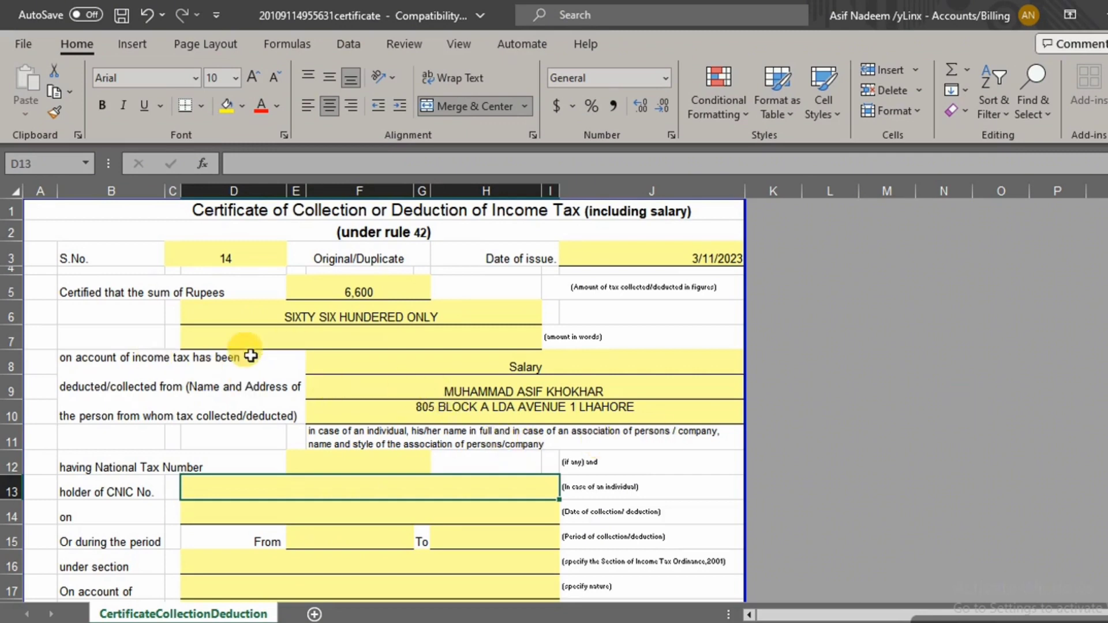
pyautogui.click(488, 367)
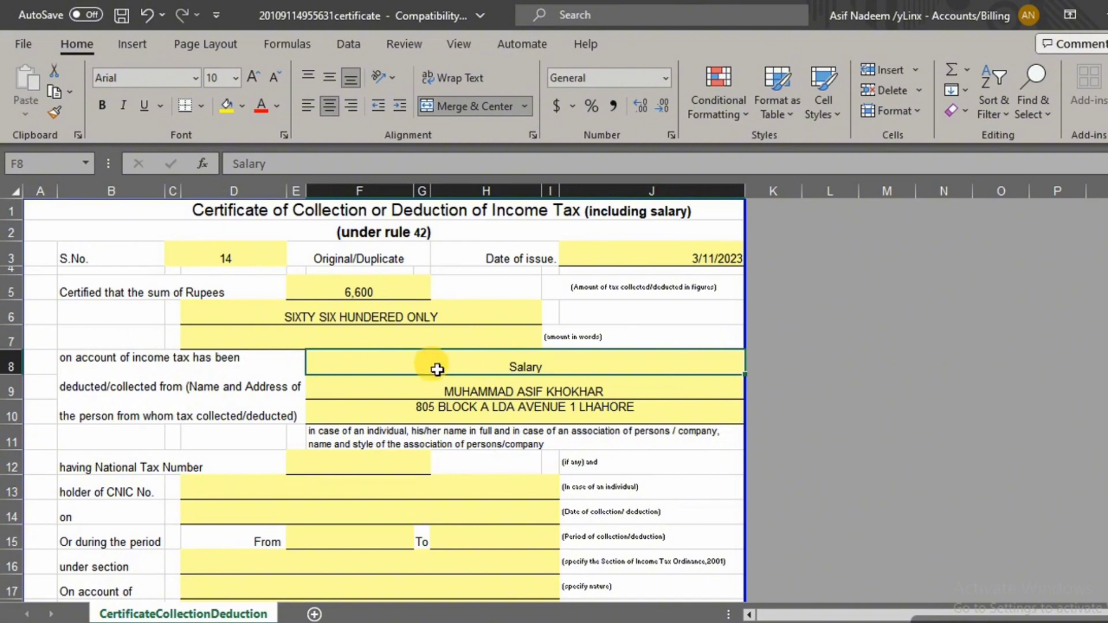
# Enter the payee's National Tax Number
pyautogui.click(456, 395)
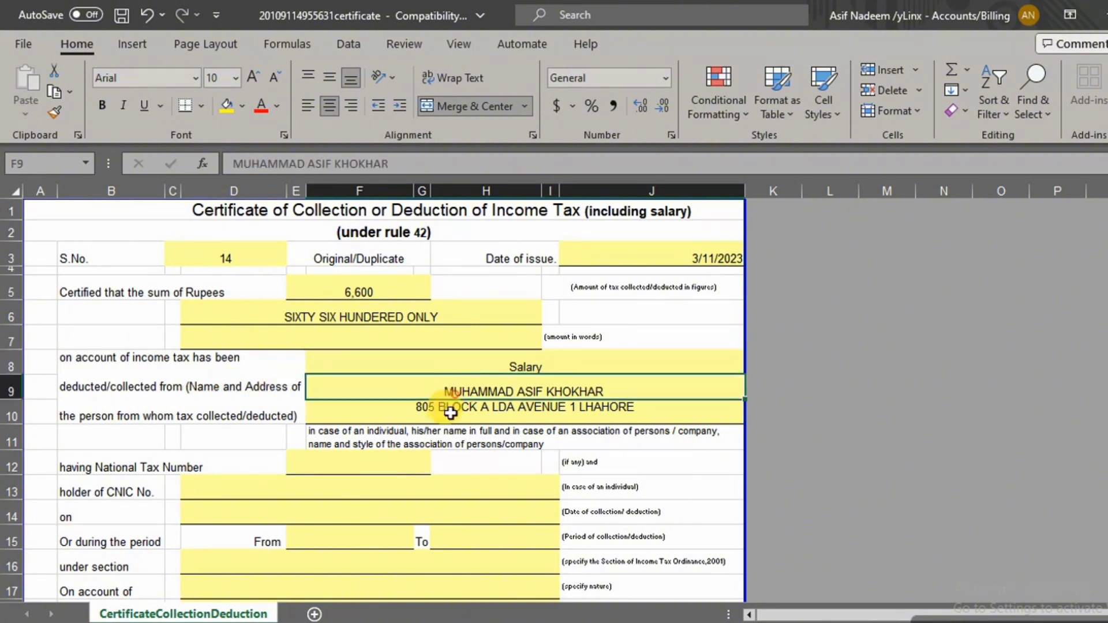
pyautogui.click(446, 410)
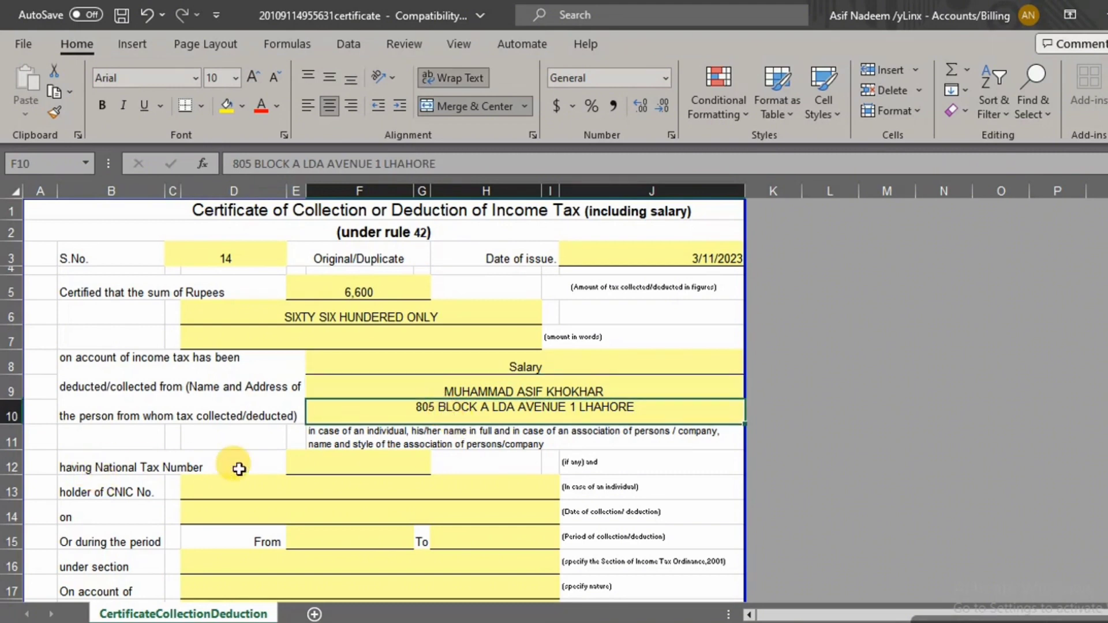
pyautogui.click(316, 465)
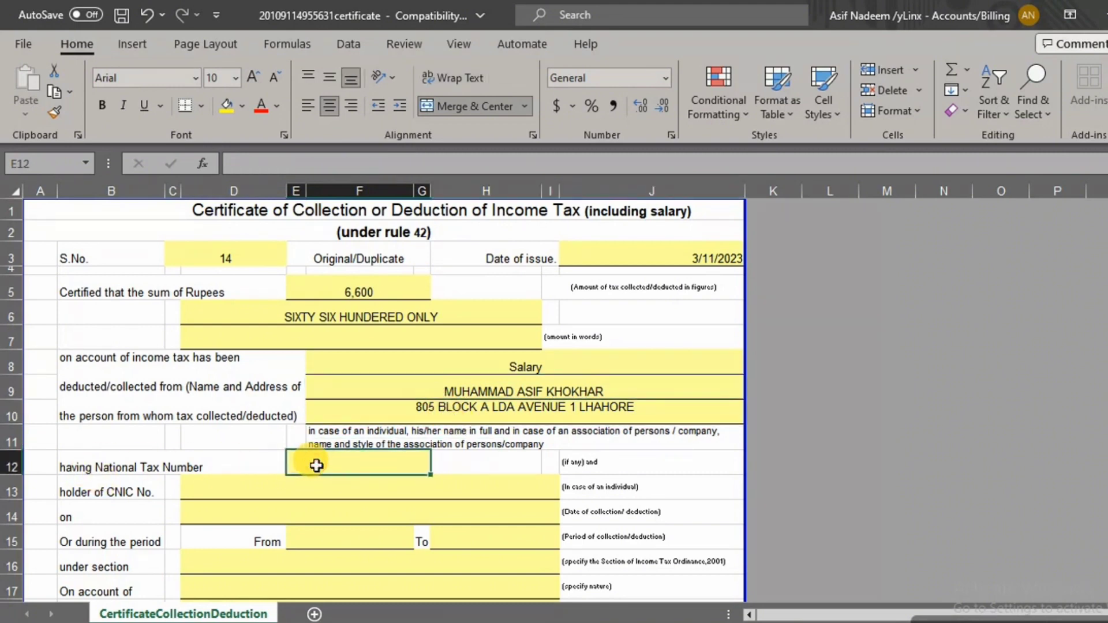
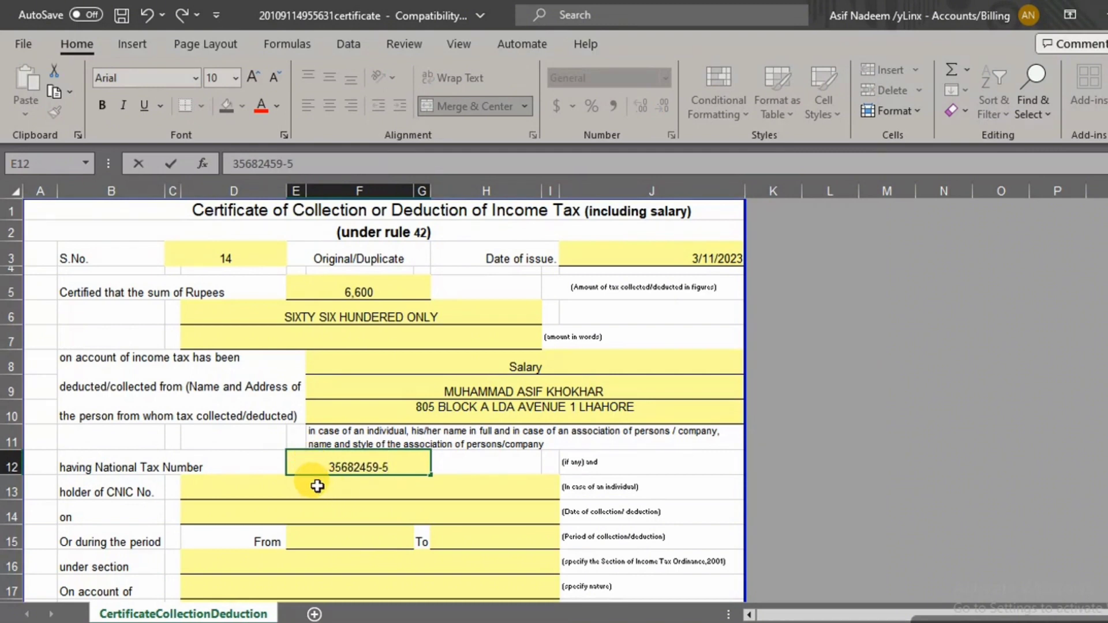
# Enter the payee's CNIC number, correcting mistyped digits
pyautogui.click(317, 486)
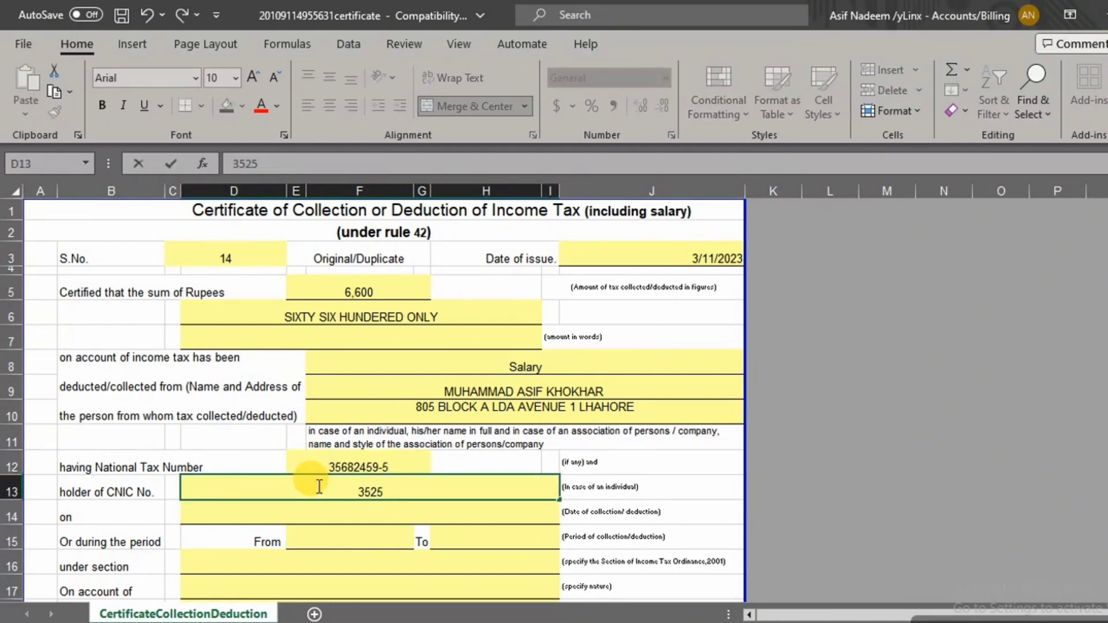
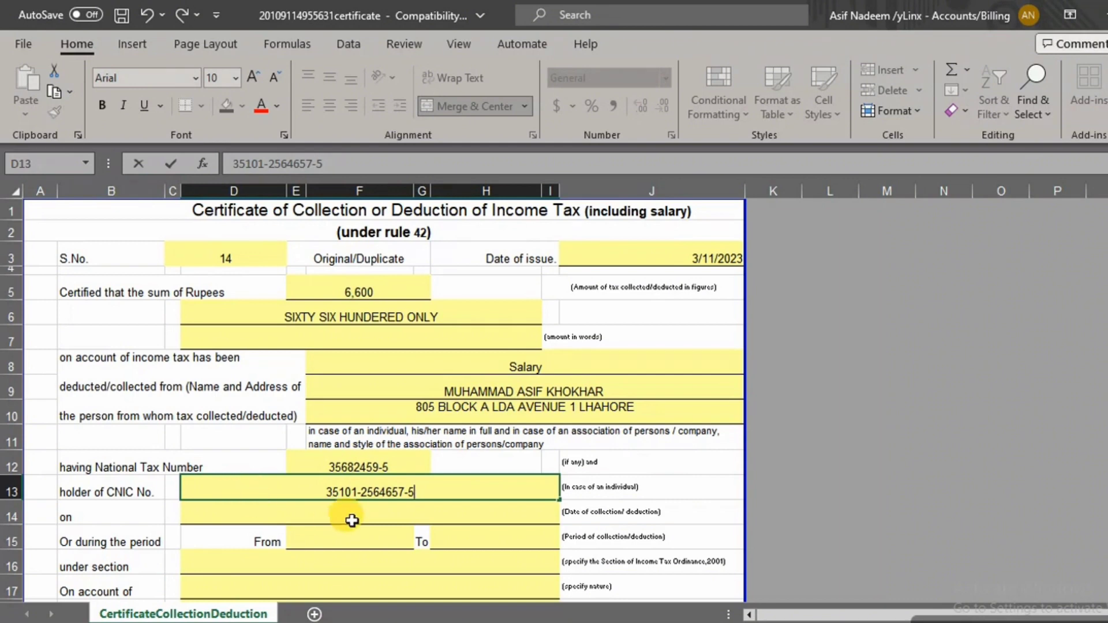
pyautogui.click(324, 512)
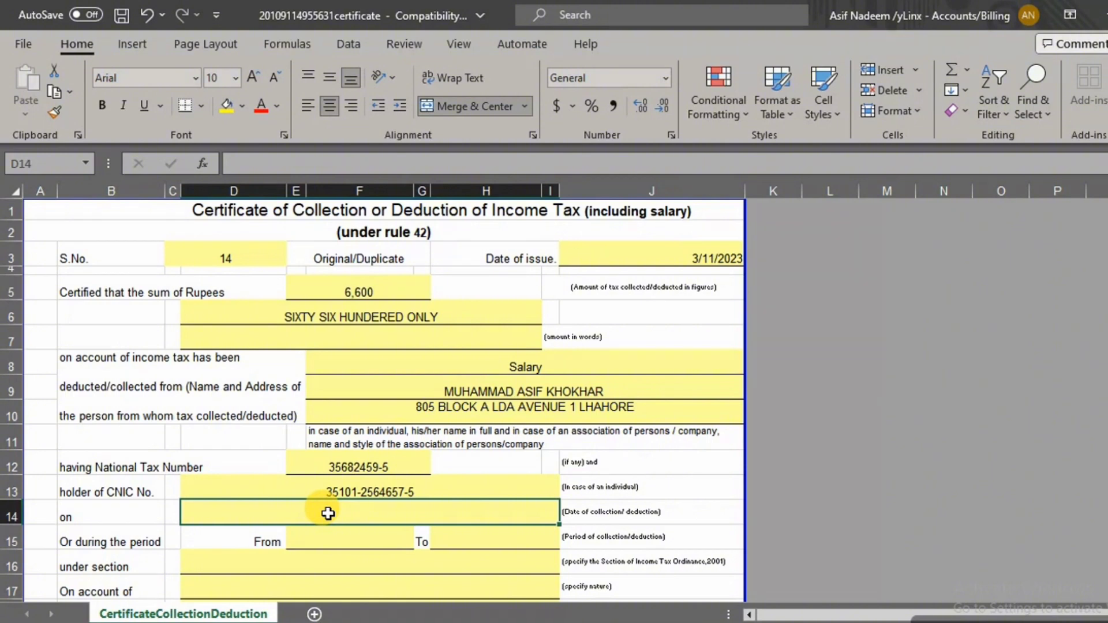
# Enter 2022-2023 as collection date, July-2022 to June 2023 as period, and section 149
pyautogui.write('202')
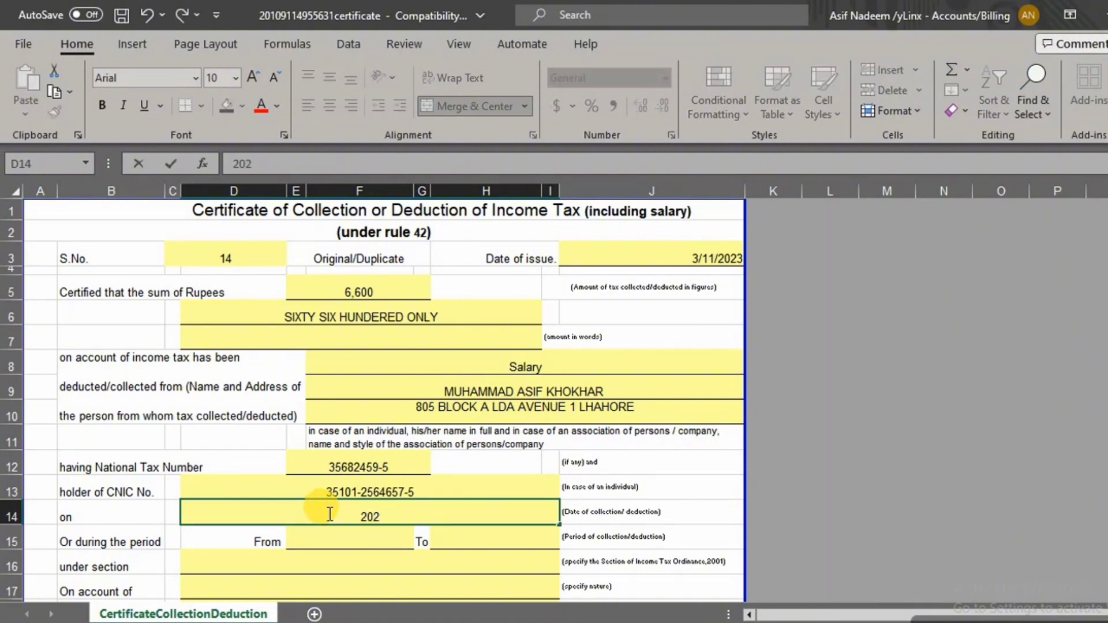
pyautogui.write('2-2023')
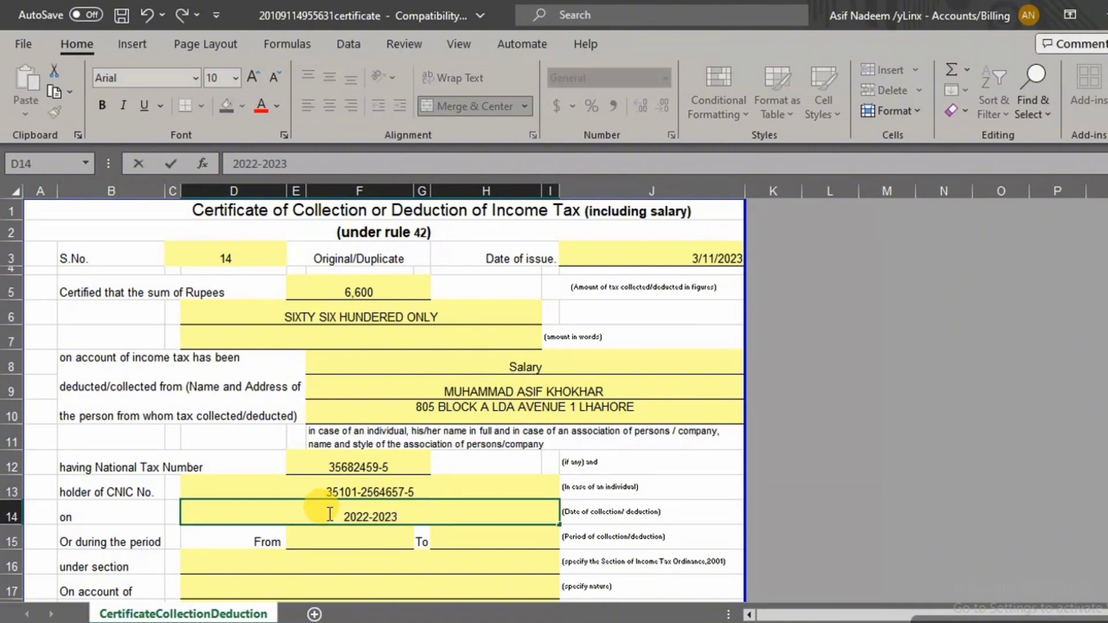
pyautogui.click(326, 541)
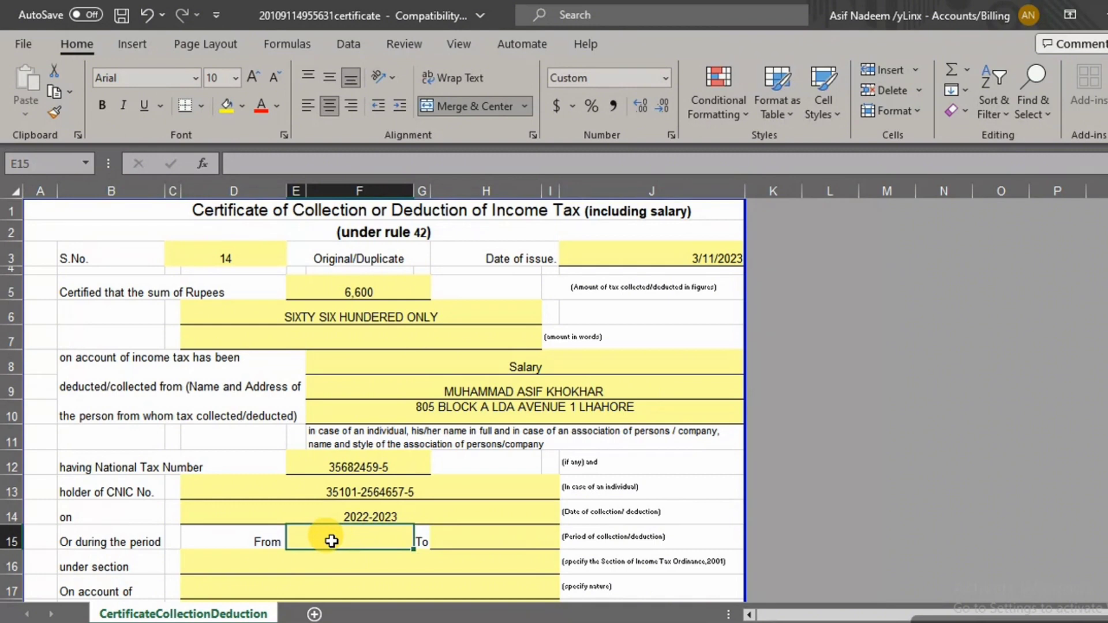
pyautogui.write('July')
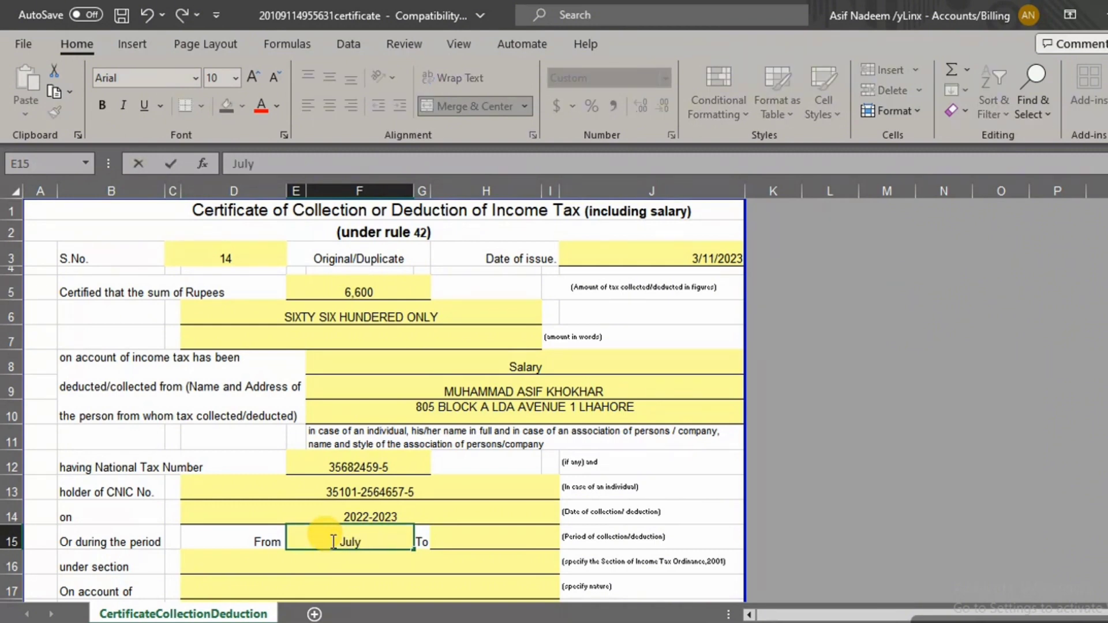
pyautogui.write('-2022')
pyautogui.press('Tab')
pyautogui.press('Tab')
pyautogui.write('J')
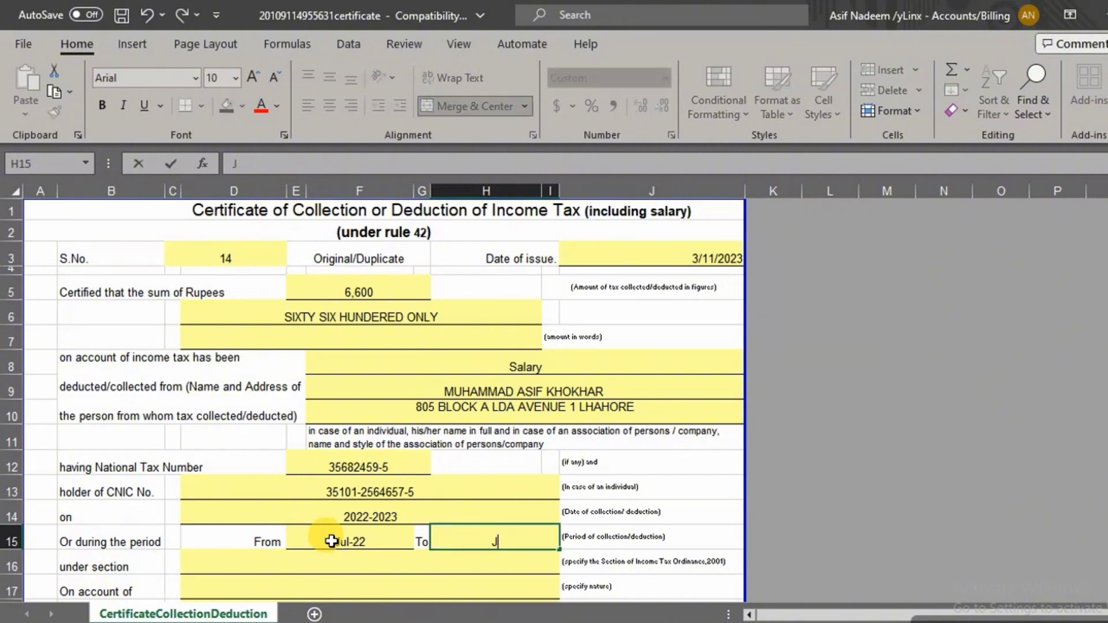
pyautogui.write('une 2023')
pyautogui.scroll(-1, 326, 530)
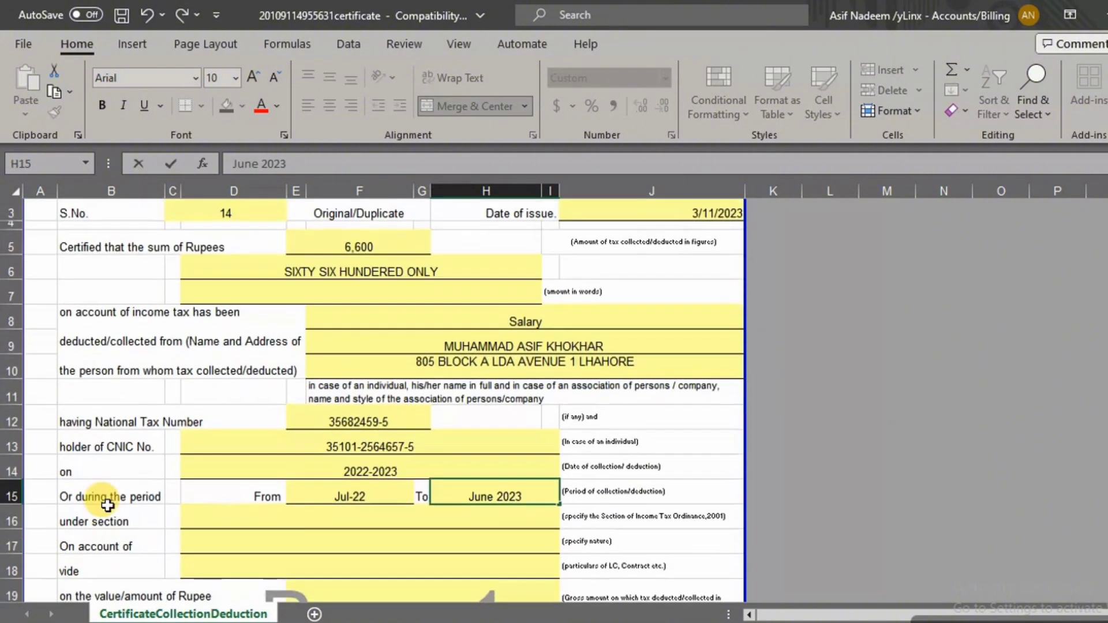
pyautogui.click(345, 519)
pyautogui.write('149')
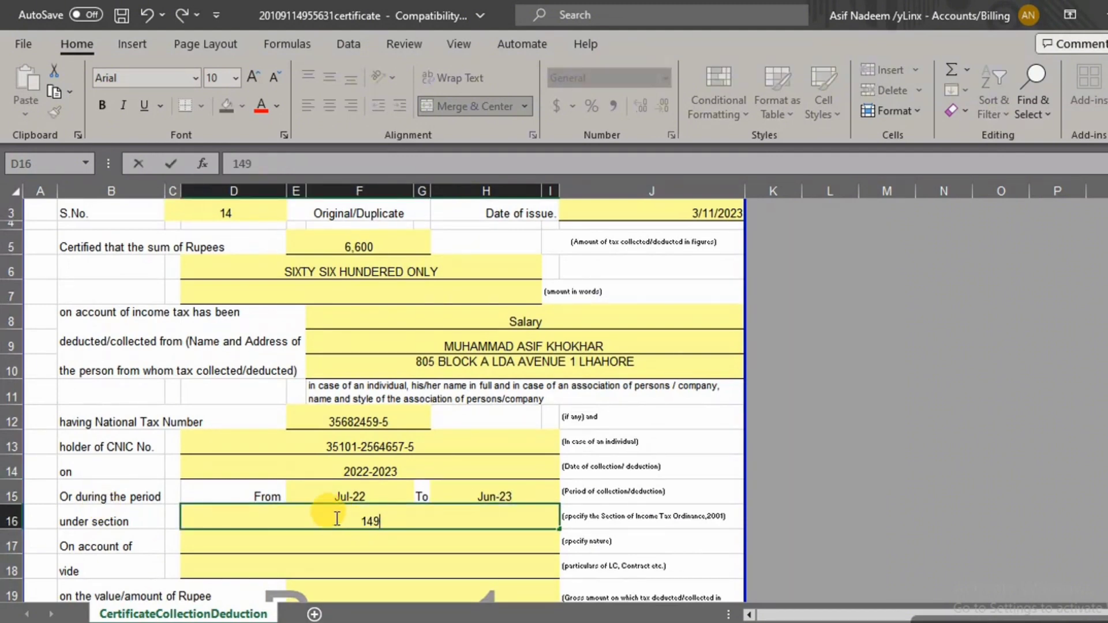
pyautogui.click(369, 543)
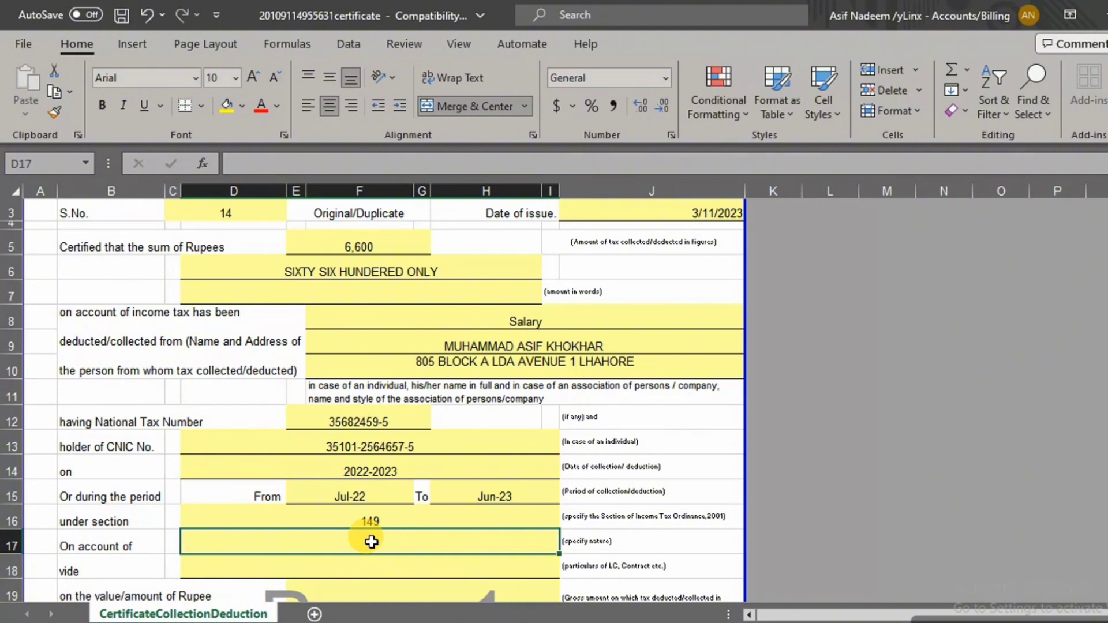
# Enter Salary in the On account of field
pyautogui.doubleClick(294, 549)
pyautogui.write('S')
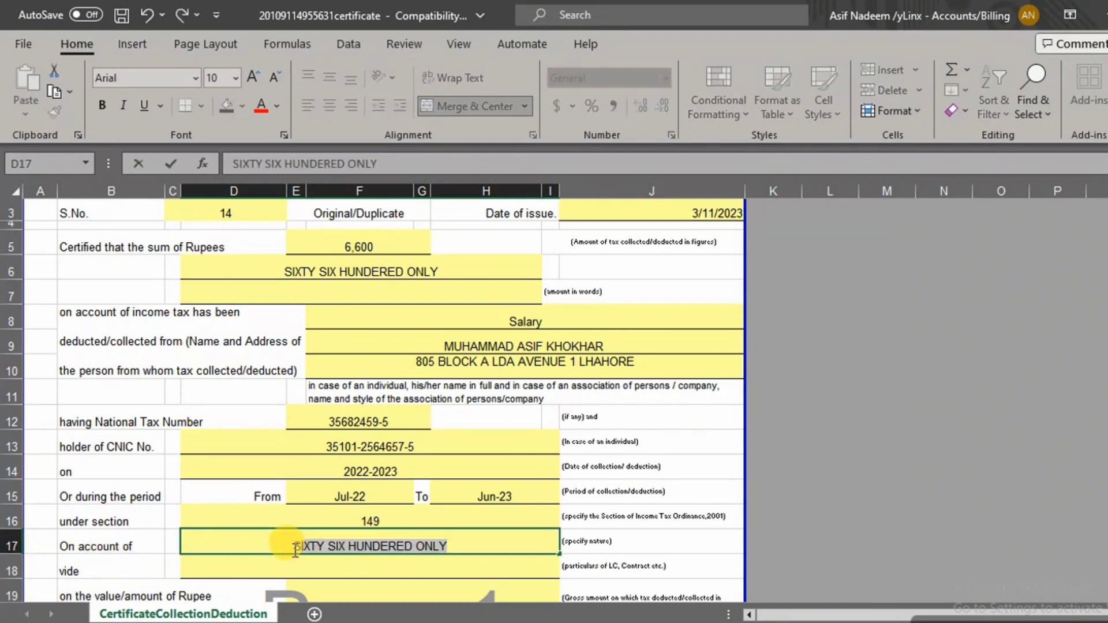
pyautogui.press('Delete')
pyautogui.write('Sa')
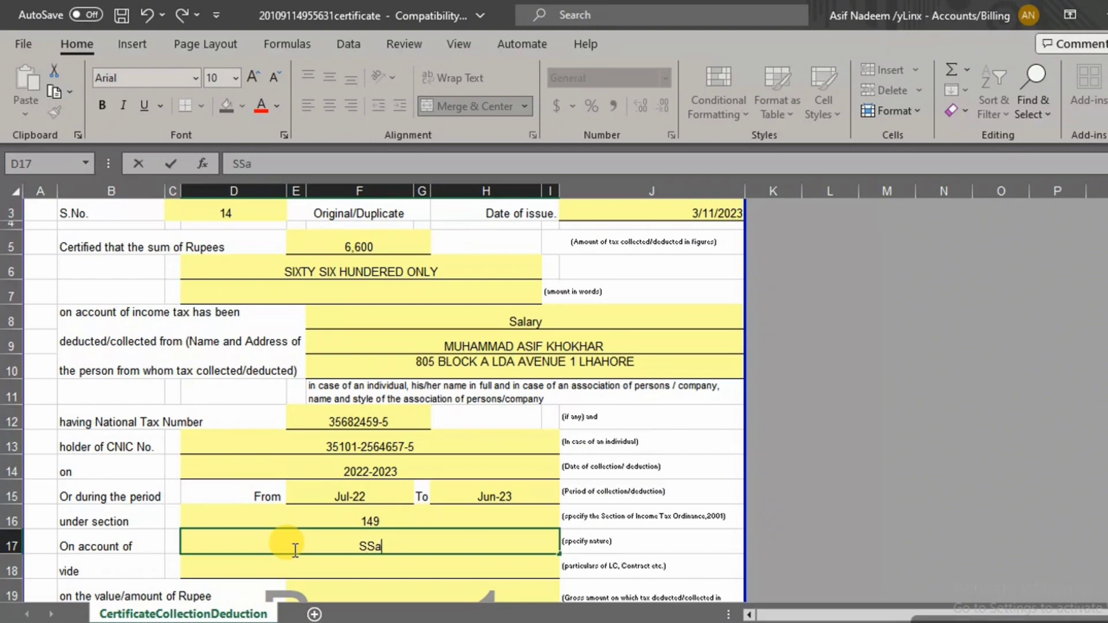
pyautogui.press('BackSpace')
pyautogui.press('BackSpace')
pyautogui.write('alary')
pyautogui.scroll(-1, 347, 519)
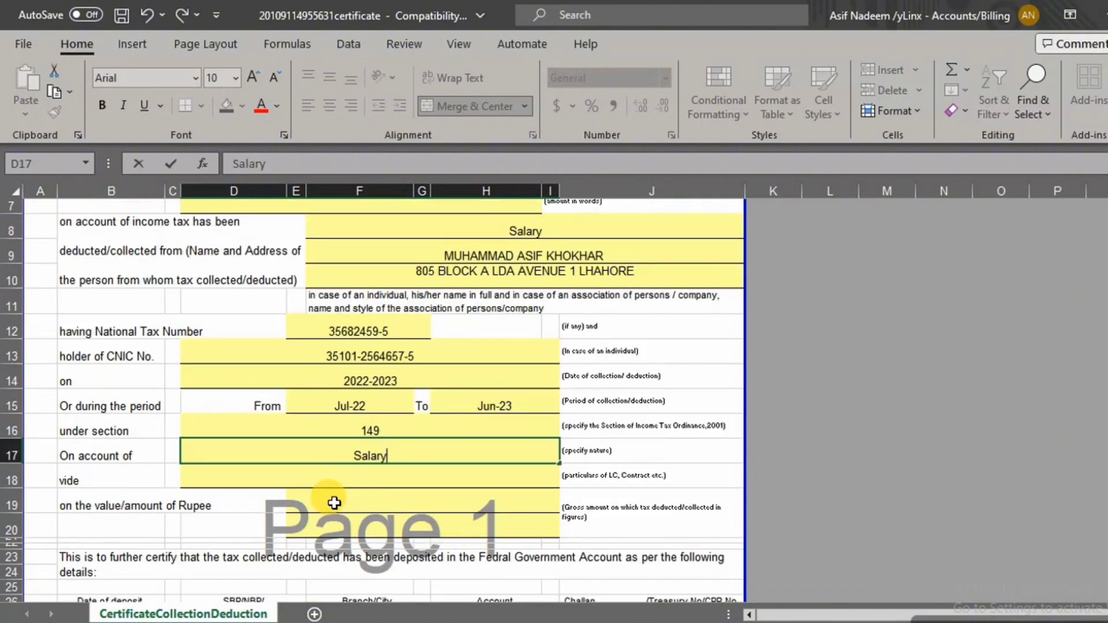
pyautogui.click(370, 481)
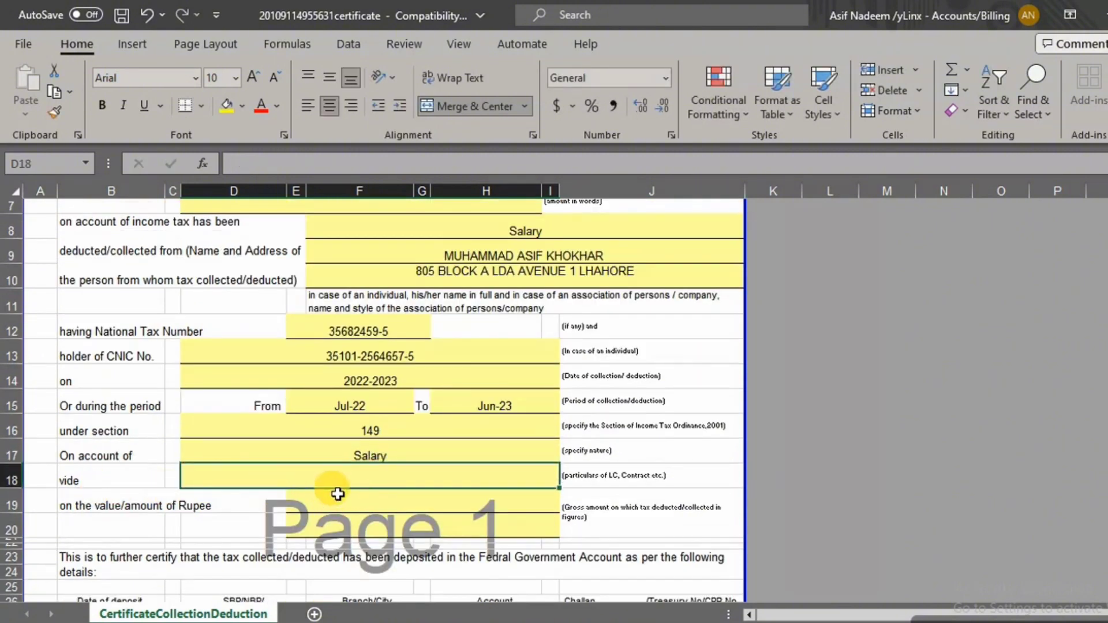
# Enter 720,000 in the value of rupees field and bring the deposit table into view
pyautogui.click(369, 502)
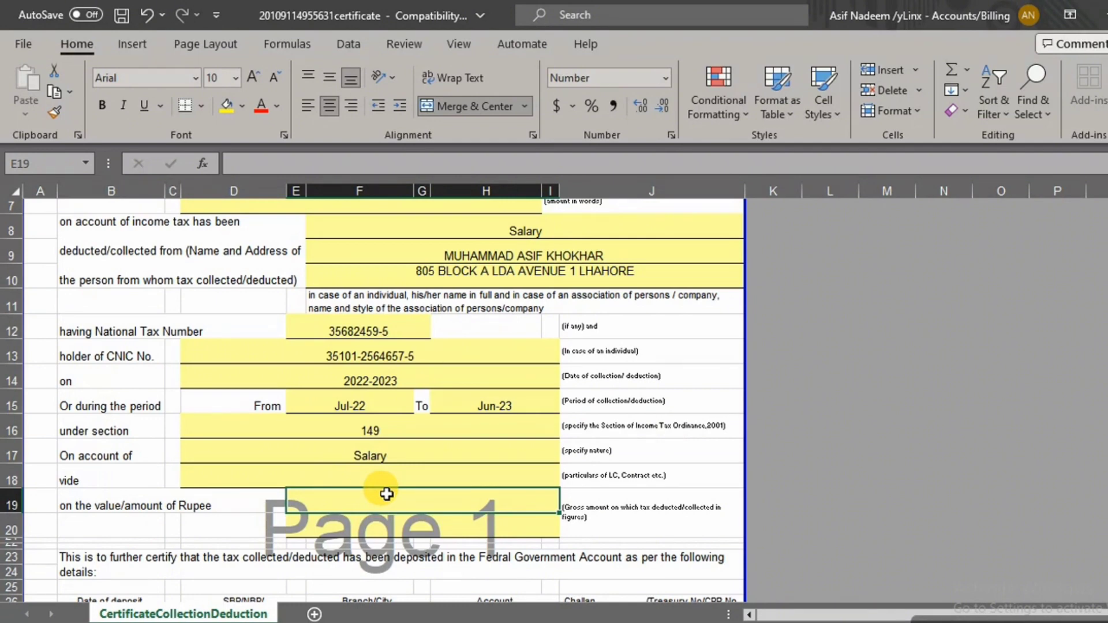
pyautogui.write('7')
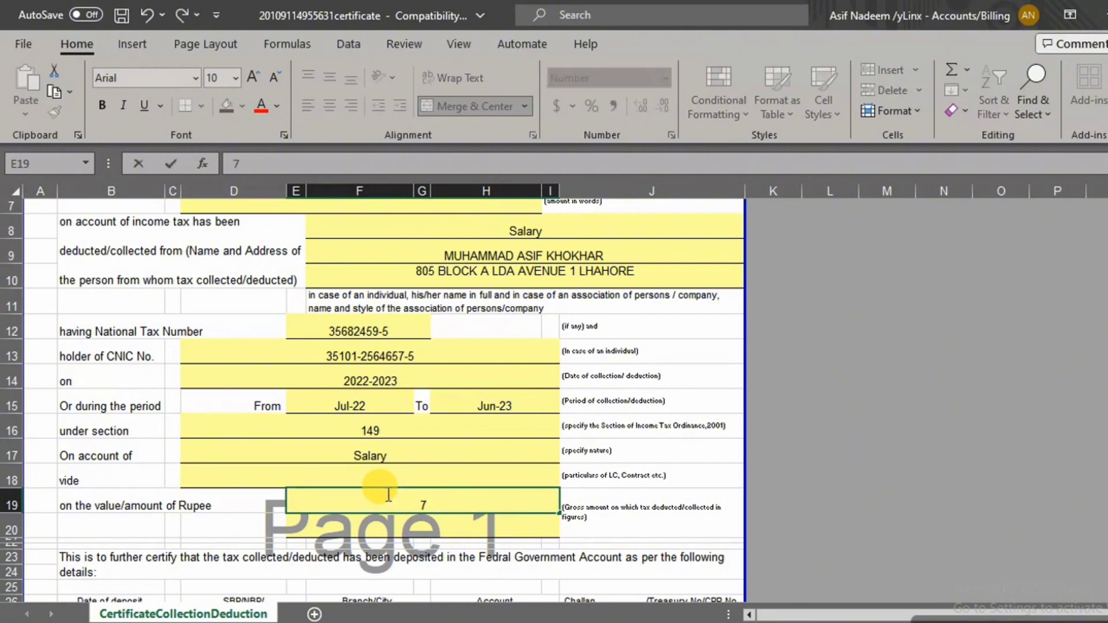
pyautogui.write('20,000')
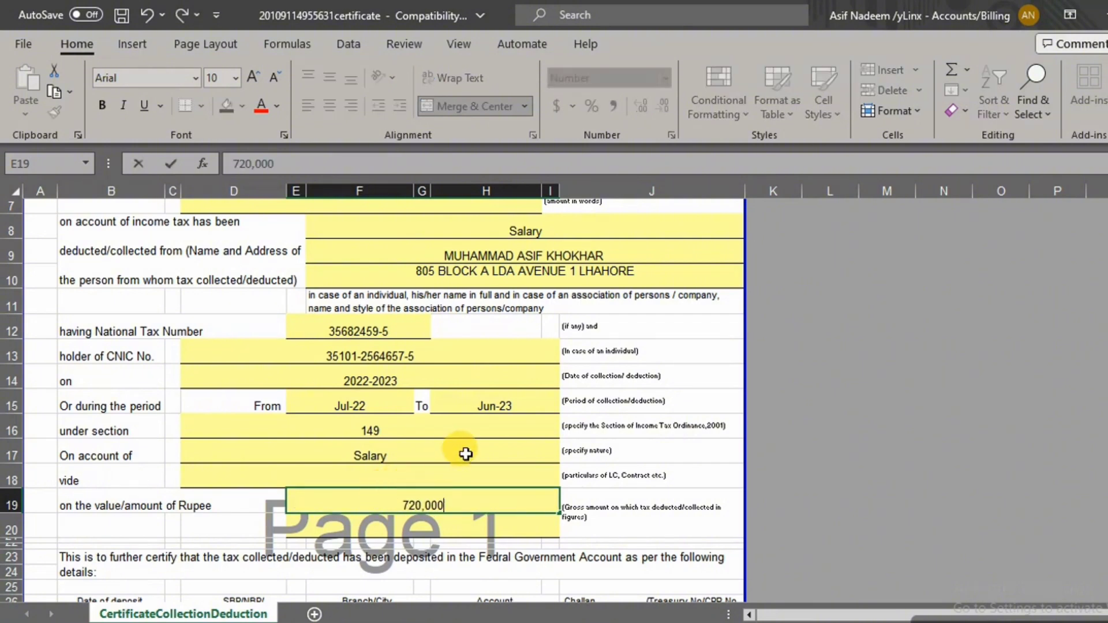
pyautogui.scroll(-1, 465, 453)
pyautogui.click(217, 480)
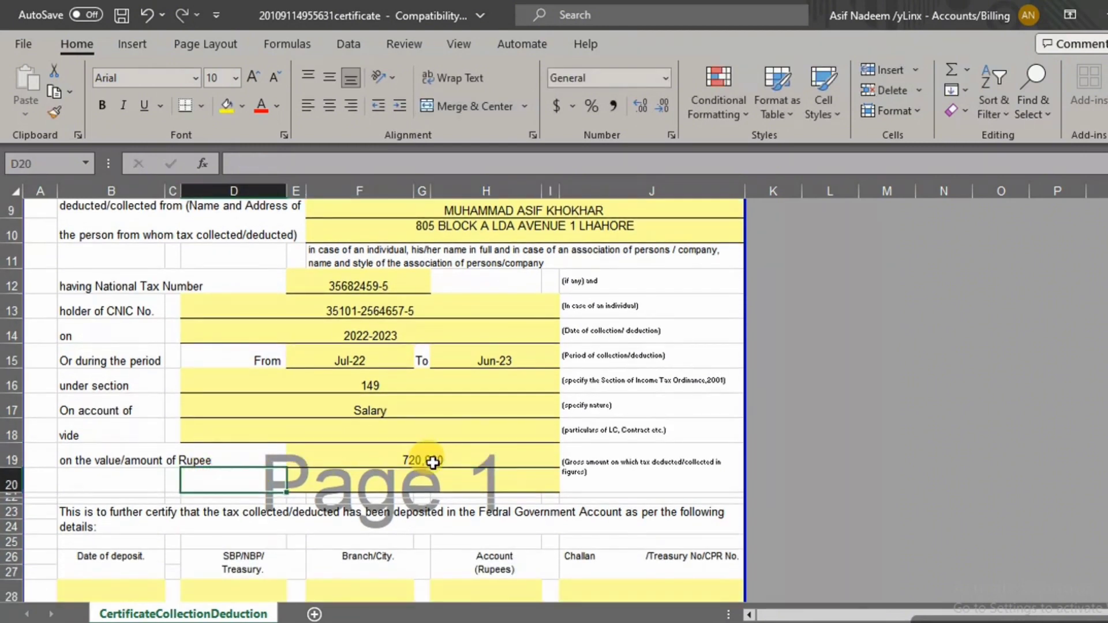
pyautogui.scroll(-2, 297, 491)
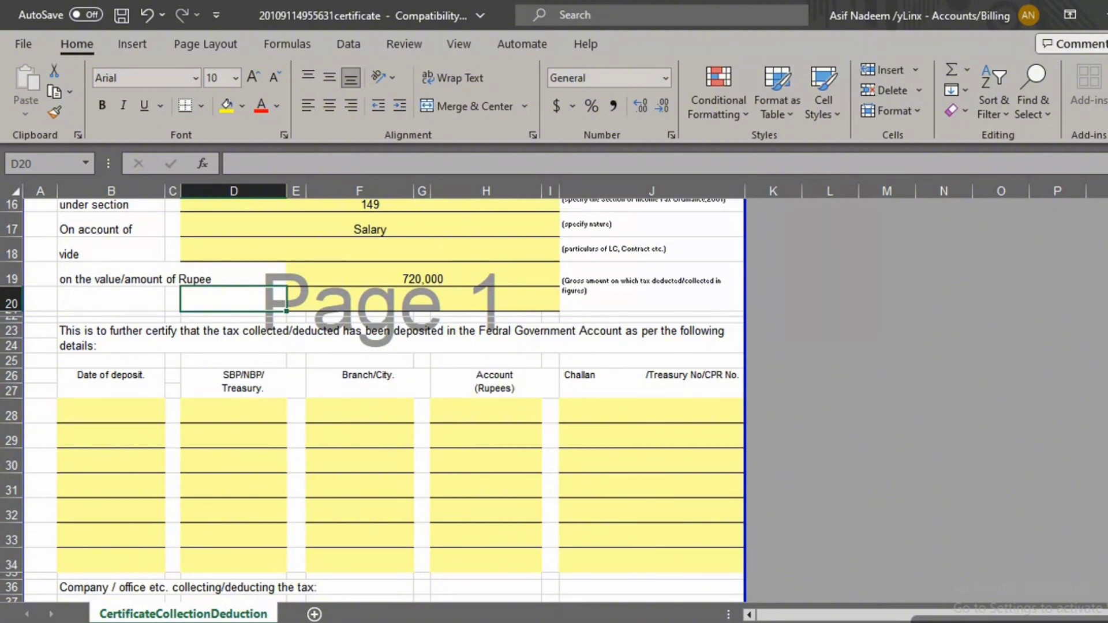
pyautogui.click(370, 621)
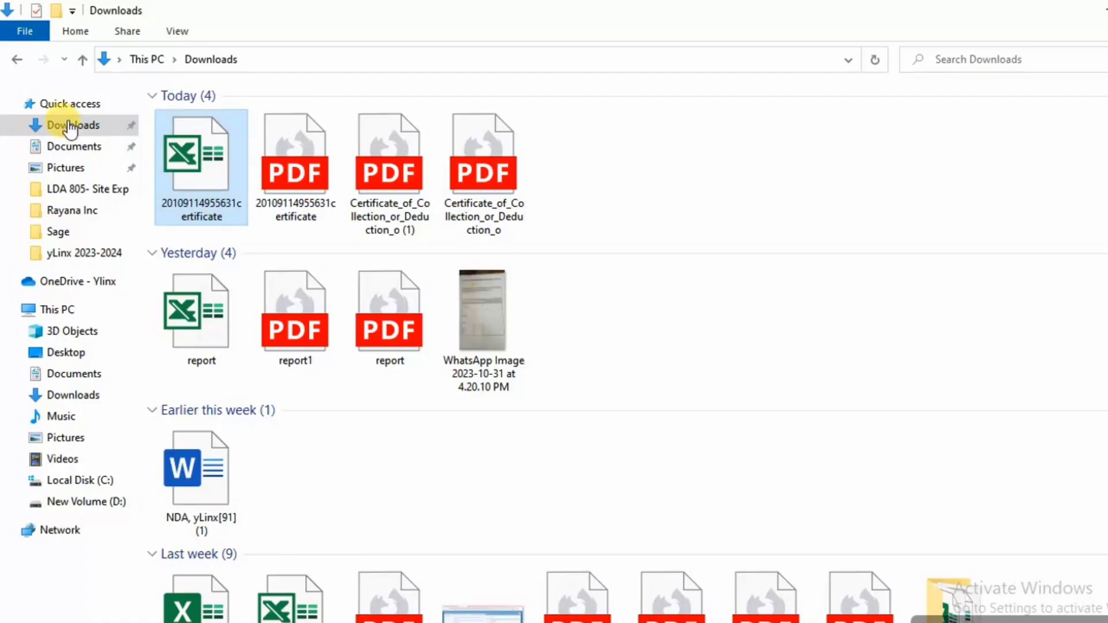
pyautogui.click(11, 57)
pyautogui.click(391, 151)
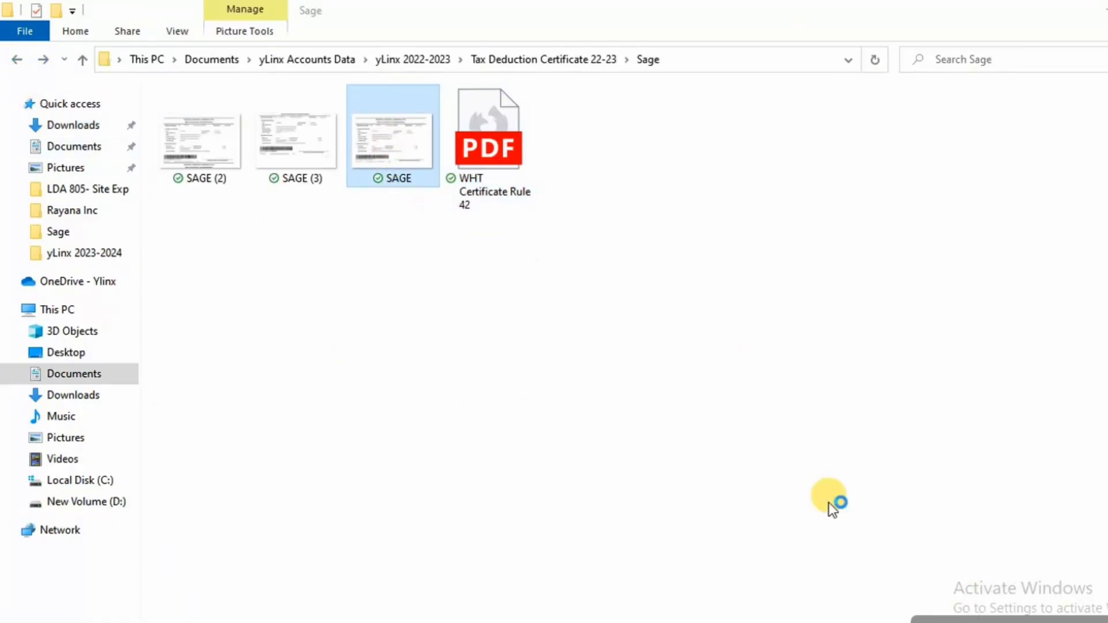
pyautogui.press('Return')
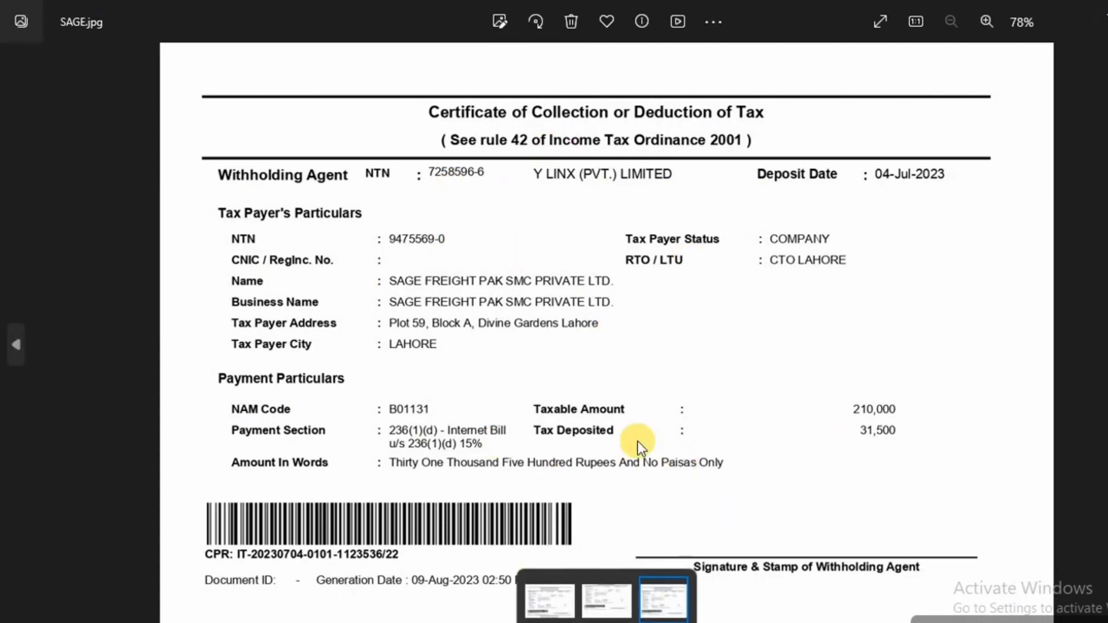
pyautogui.hotkey('alt', 'F4')
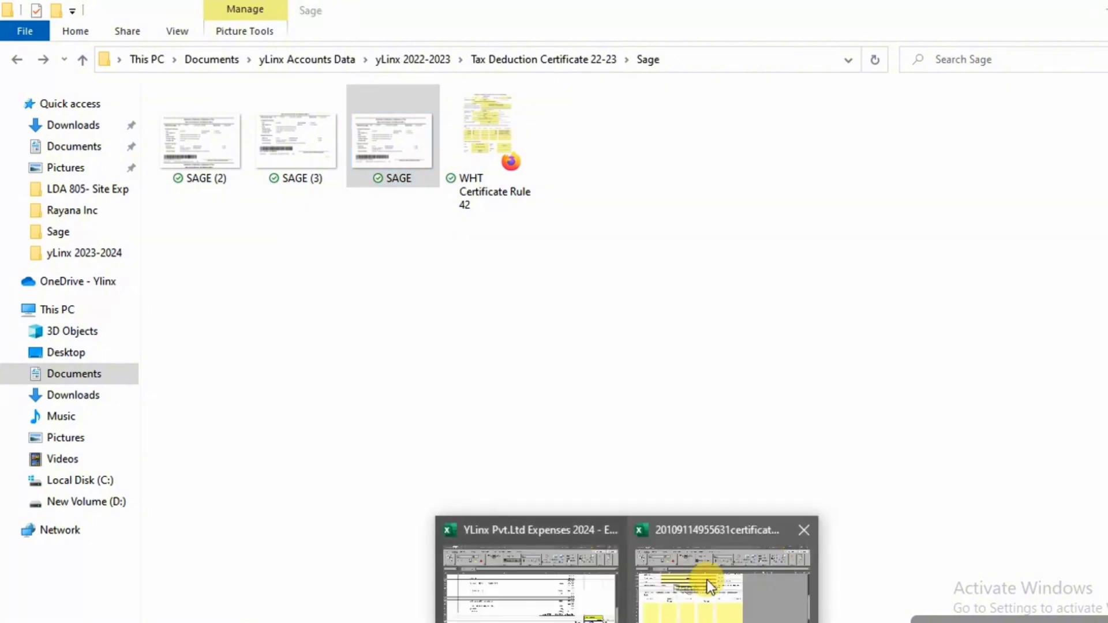
pyautogui.click(707, 580)
pyautogui.click(123, 413)
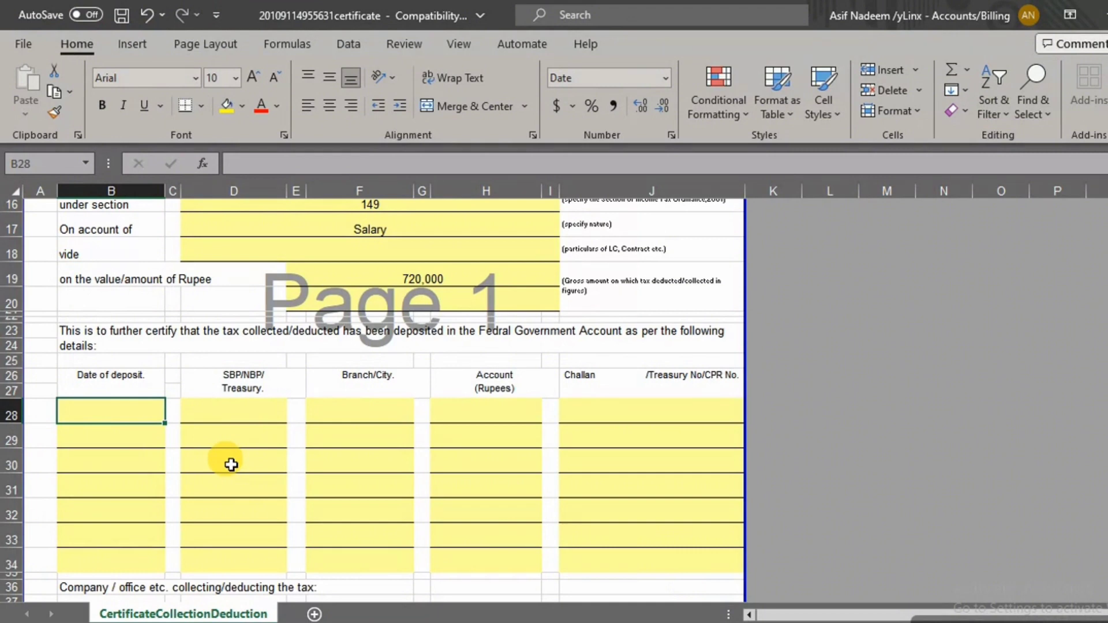
# Enter 15-07-2022 as the first deposit date and ADC as the bank
pyautogui.write('15-0')
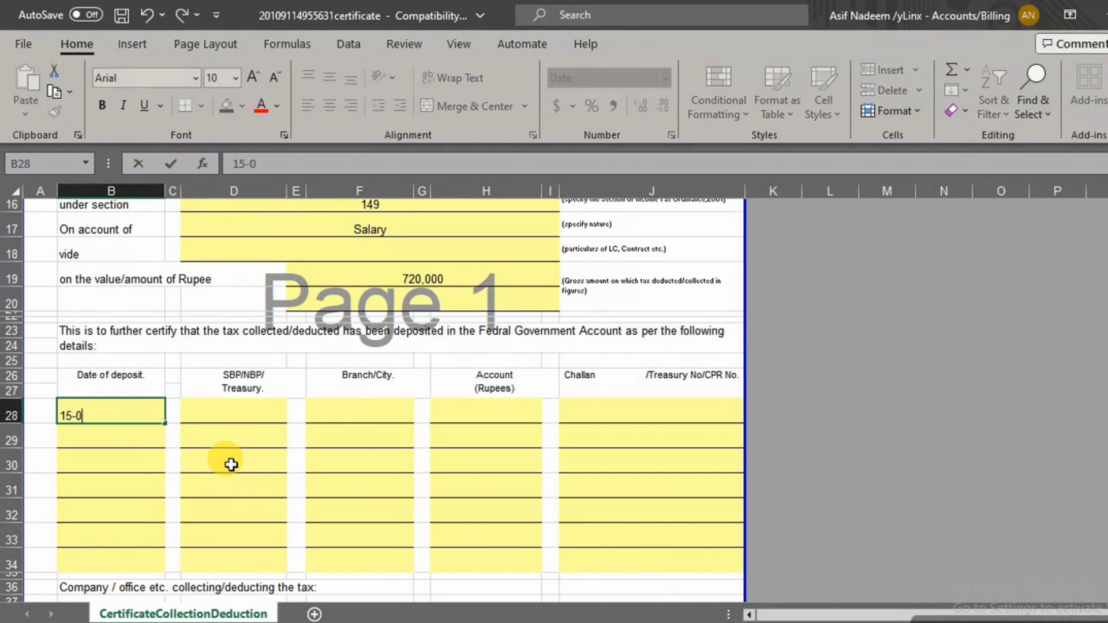
pyautogui.write('7-202')
pyautogui.write('3')
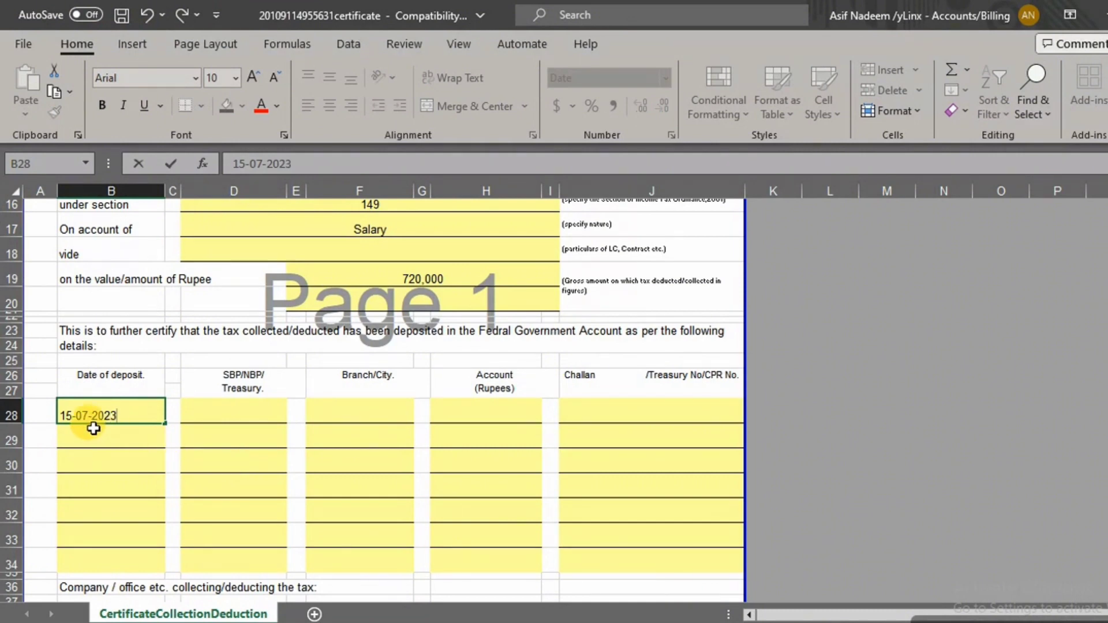
pyautogui.press('BackSpace')
pyautogui.write('2')
pyautogui.click(227, 413)
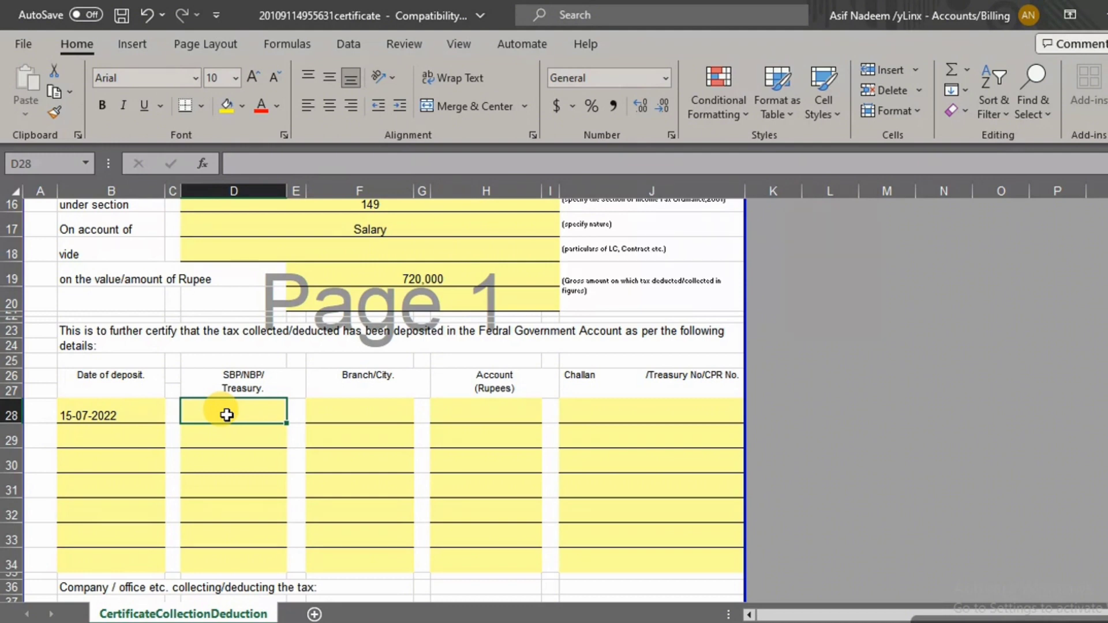
pyautogui.write('ADC')
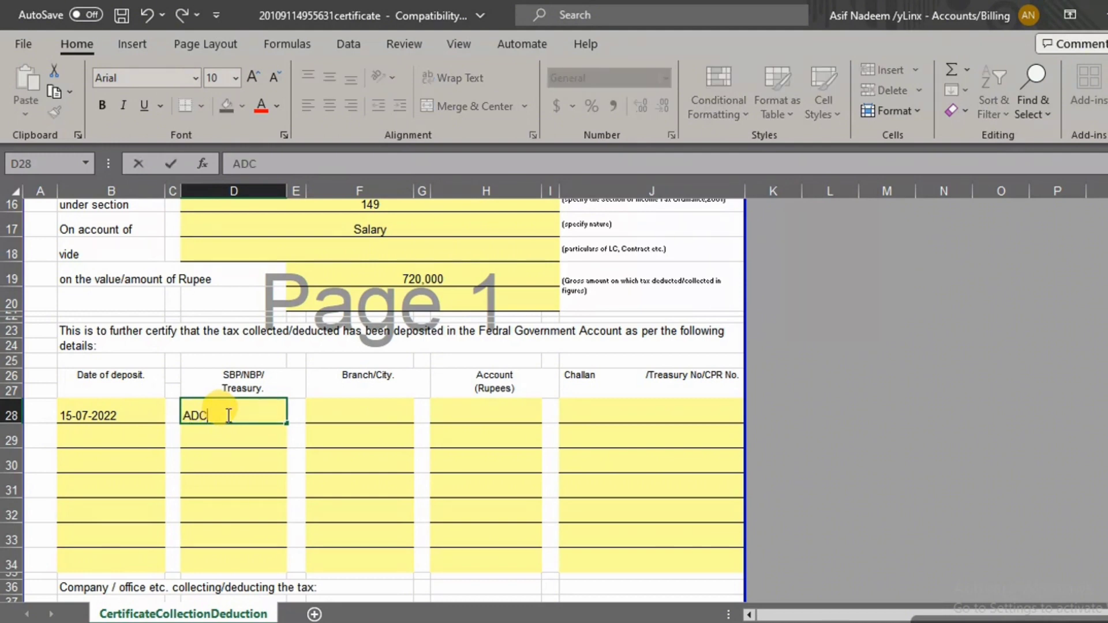
pyautogui.click(323, 408)
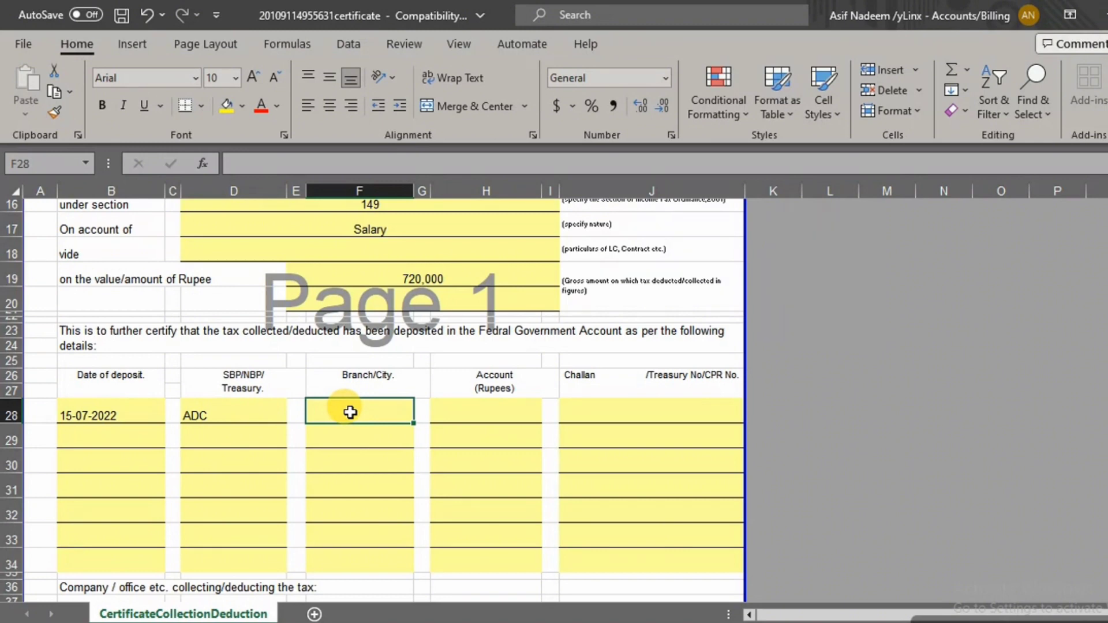
# Enter 550 rupees and the challan number in the first deposit row
pyautogui.click(481, 413)
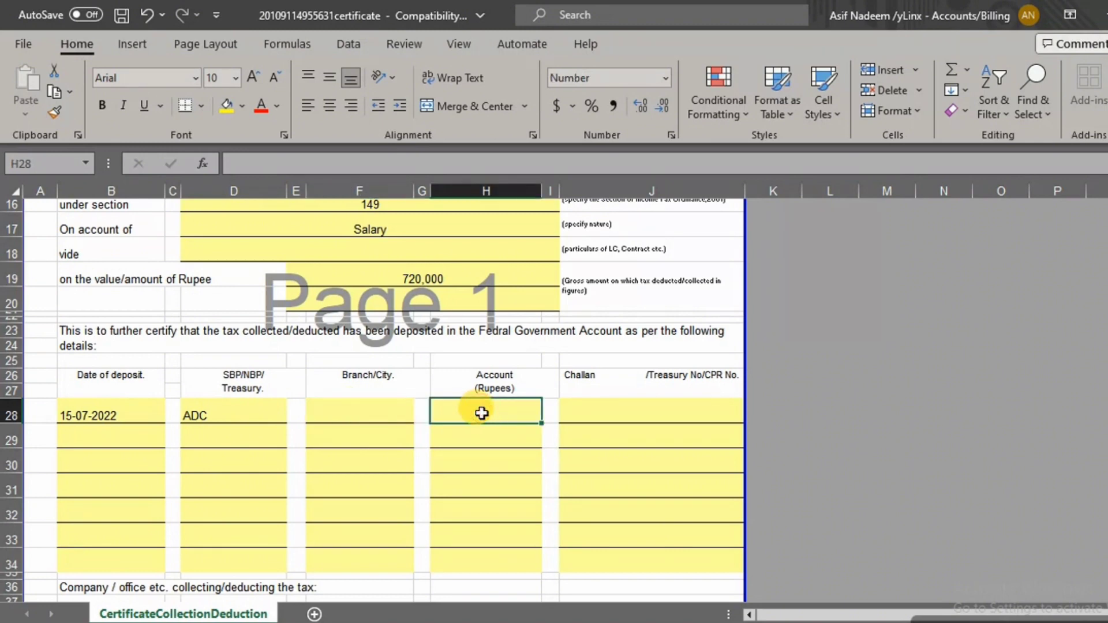
pyautogui.write('550')
pyautogui.press('Tab')
pyautogui.press('Tab')
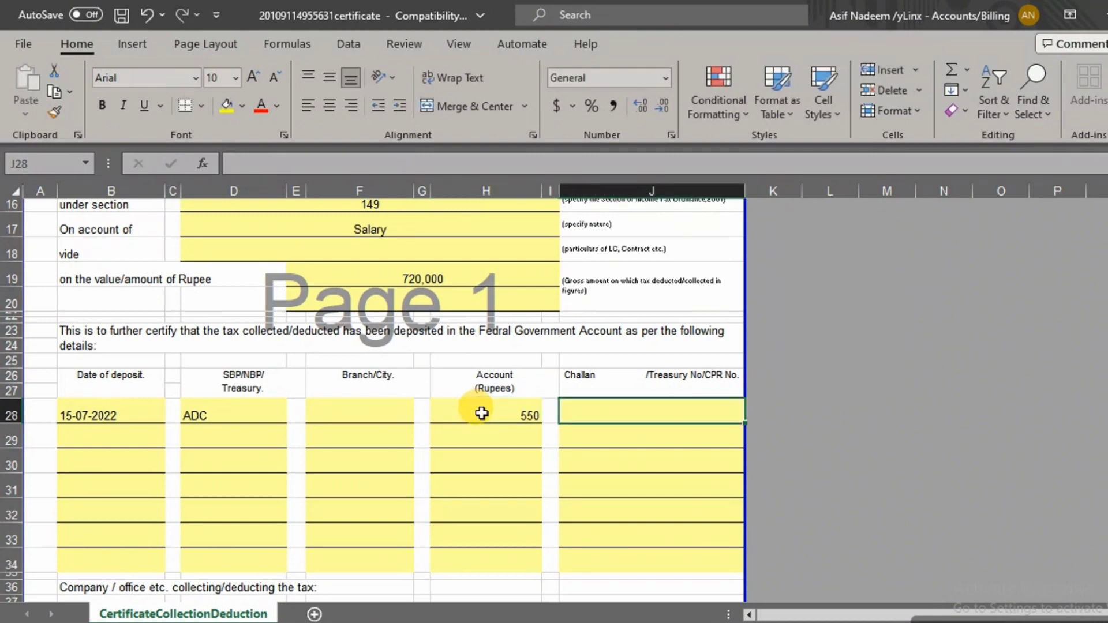
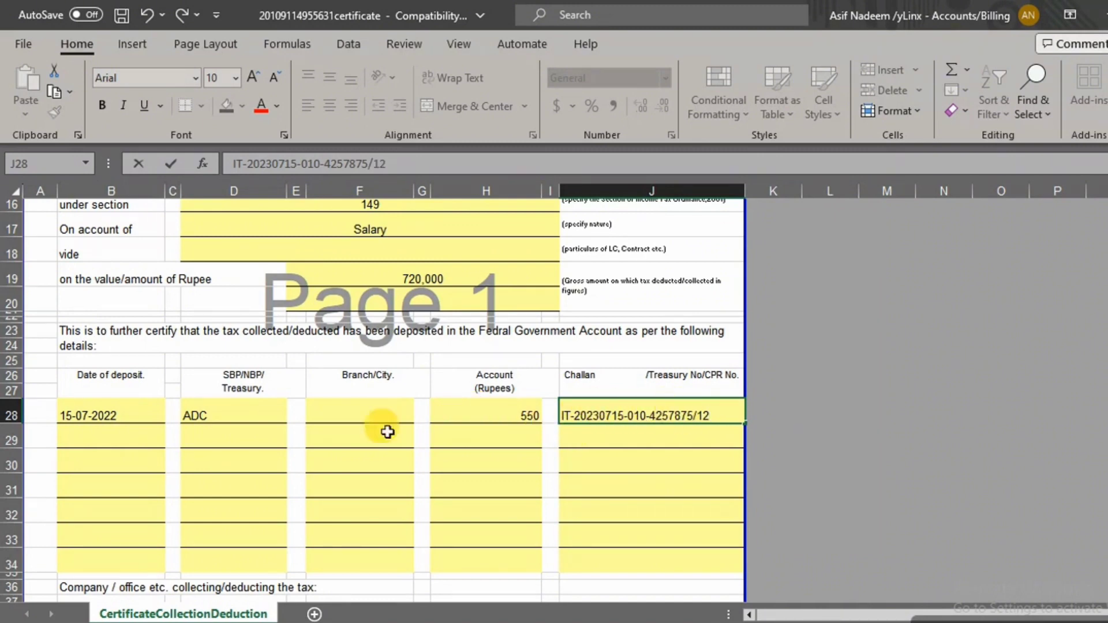
pyautogui.click(91, 434)
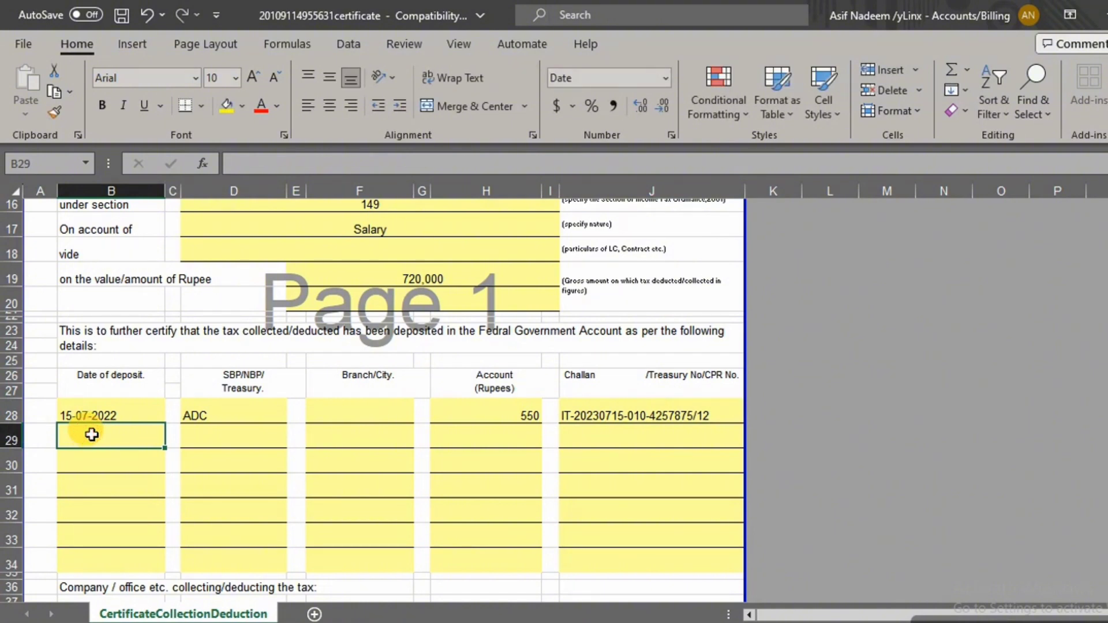
# Enter 8-Sep-2022 as the second deposit date in B29, then bring up cell formatting for B28
pyautogui.write('0')
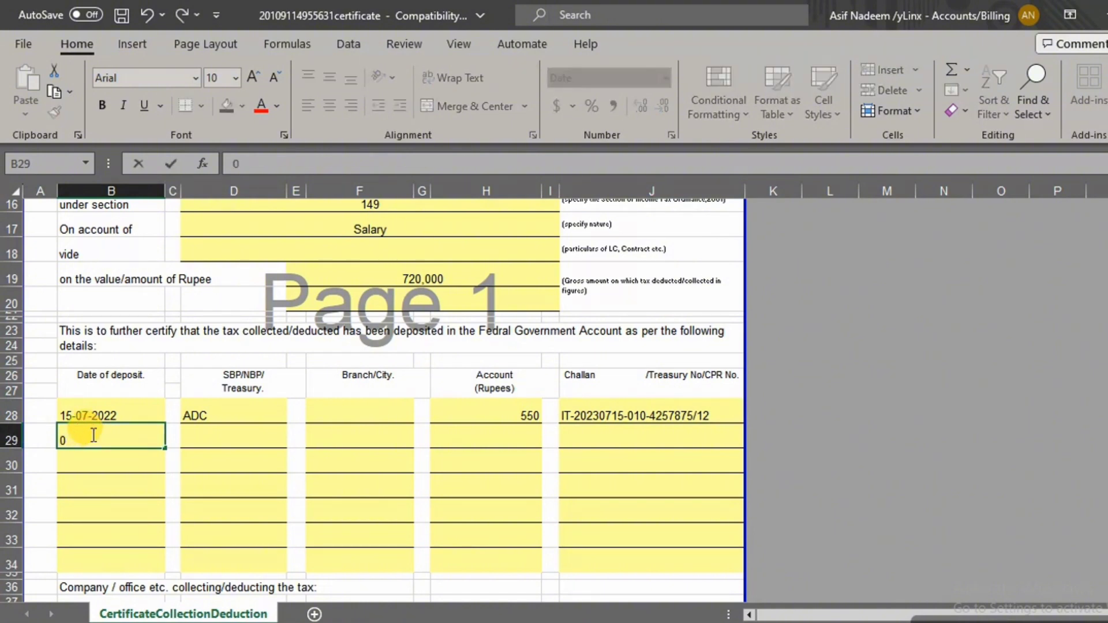
pyautogui.write('9/08/2023')
pyautogui.click(137, 473)
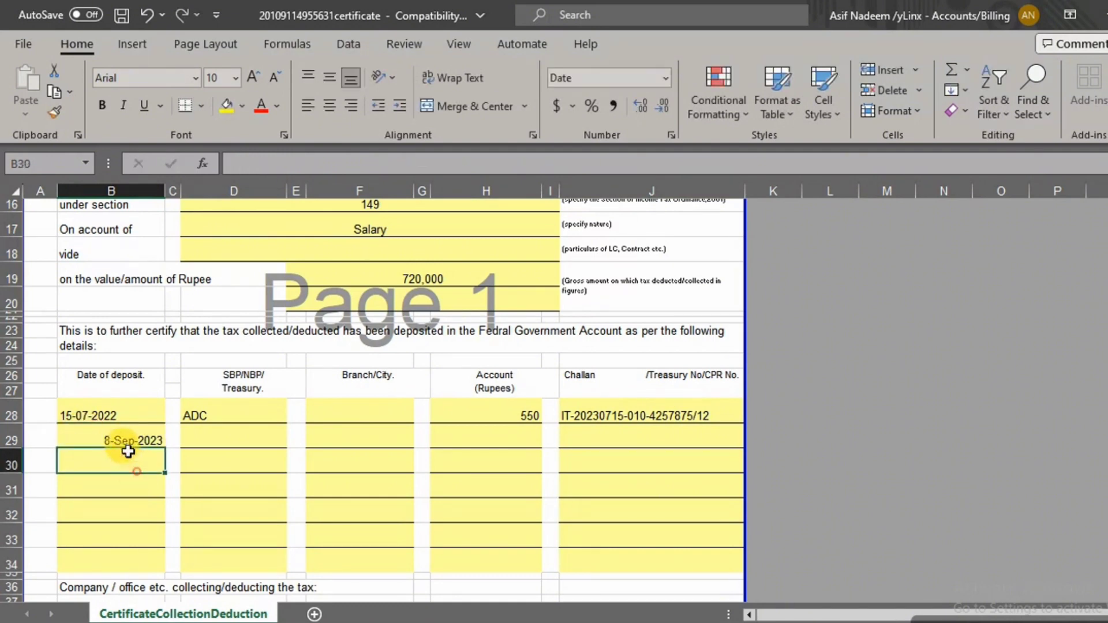
pyautogui.click(130, 438)
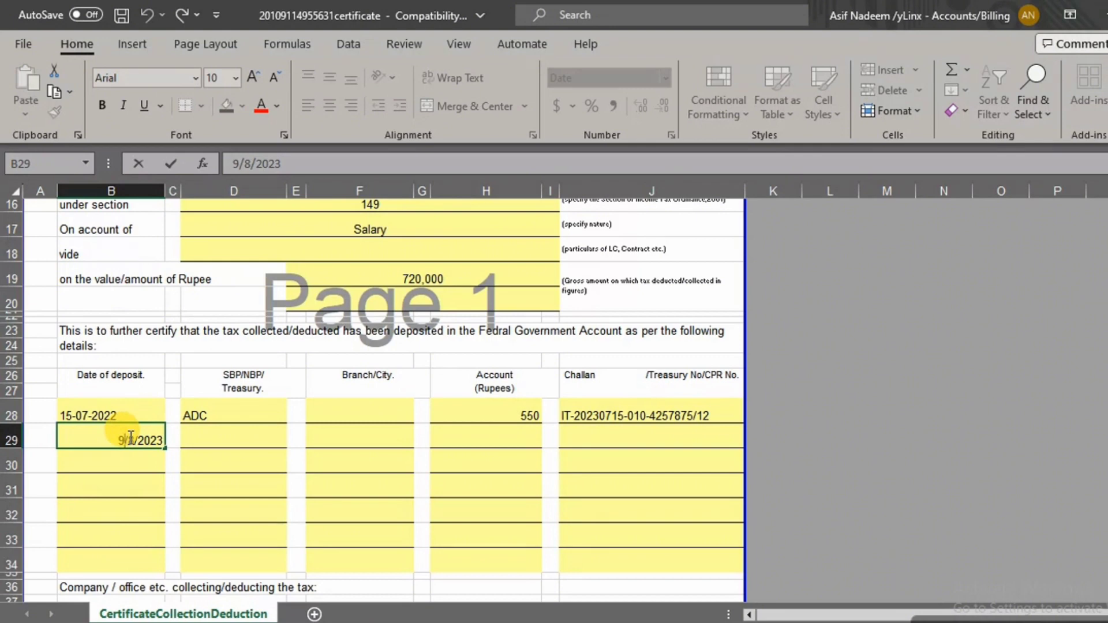
pyautogui.click(116, 471)
pyautogui.click(96, 435)
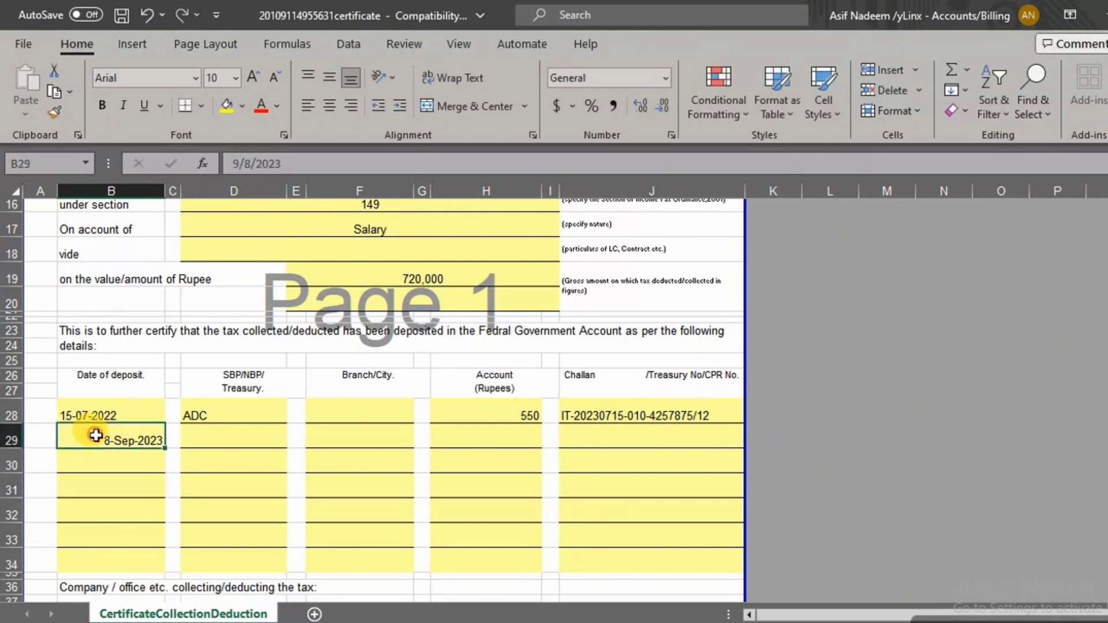
pyautogui.write('09-')
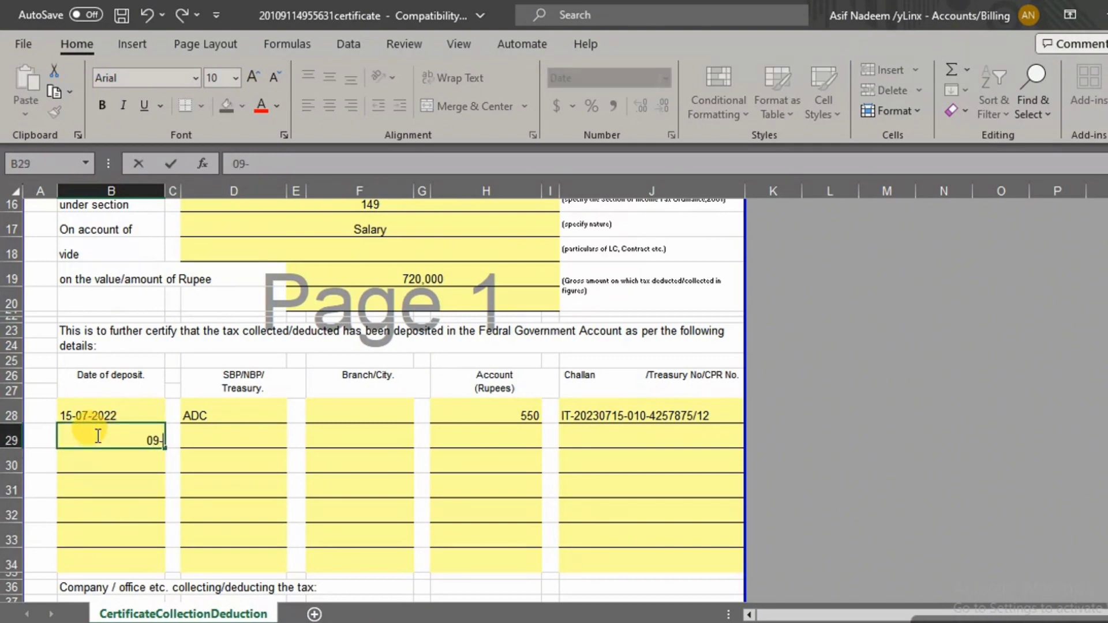
pyautogui.write('1')
pyautogui.press('BackSpace')
pyautogui.write('08-2022')
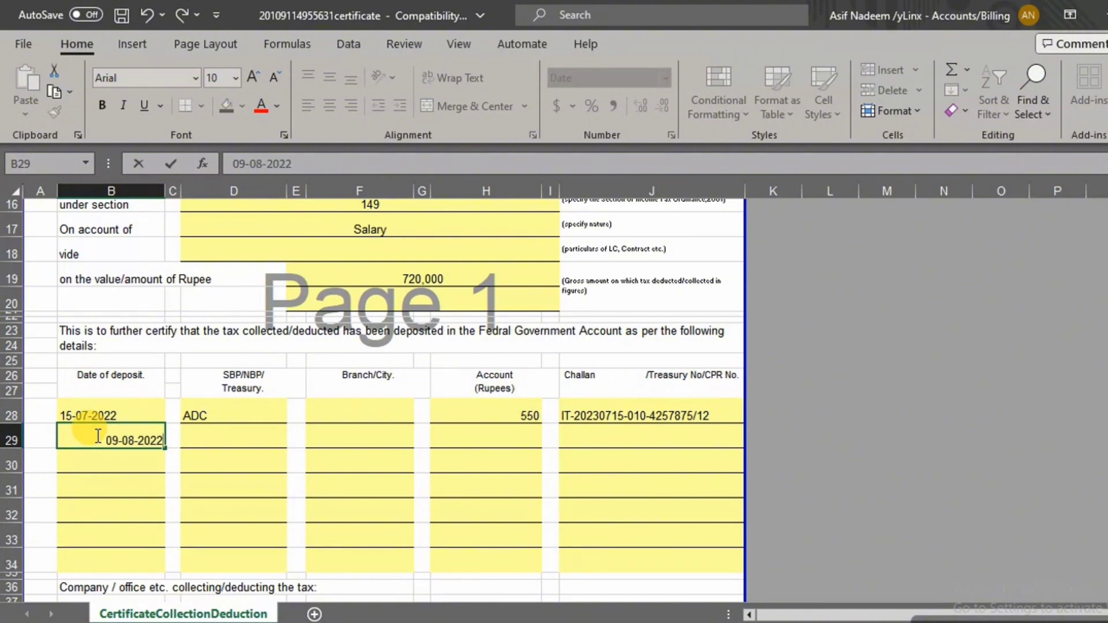
pyautogui.click(114, 510)
pyautogui.click(111, 414)
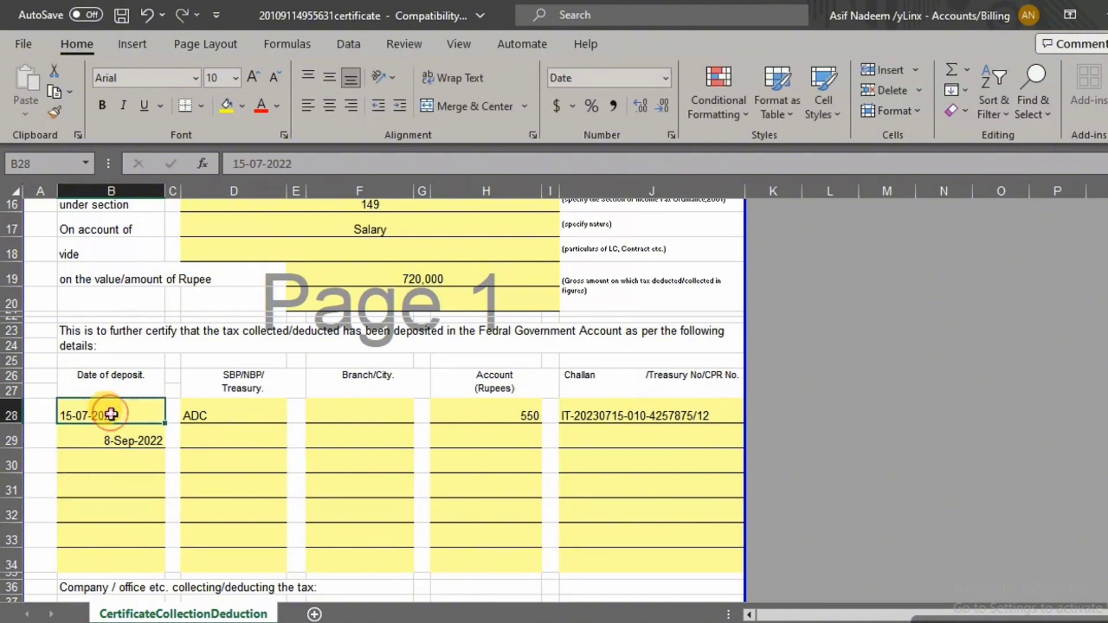
pyautogui.click(284, 135)
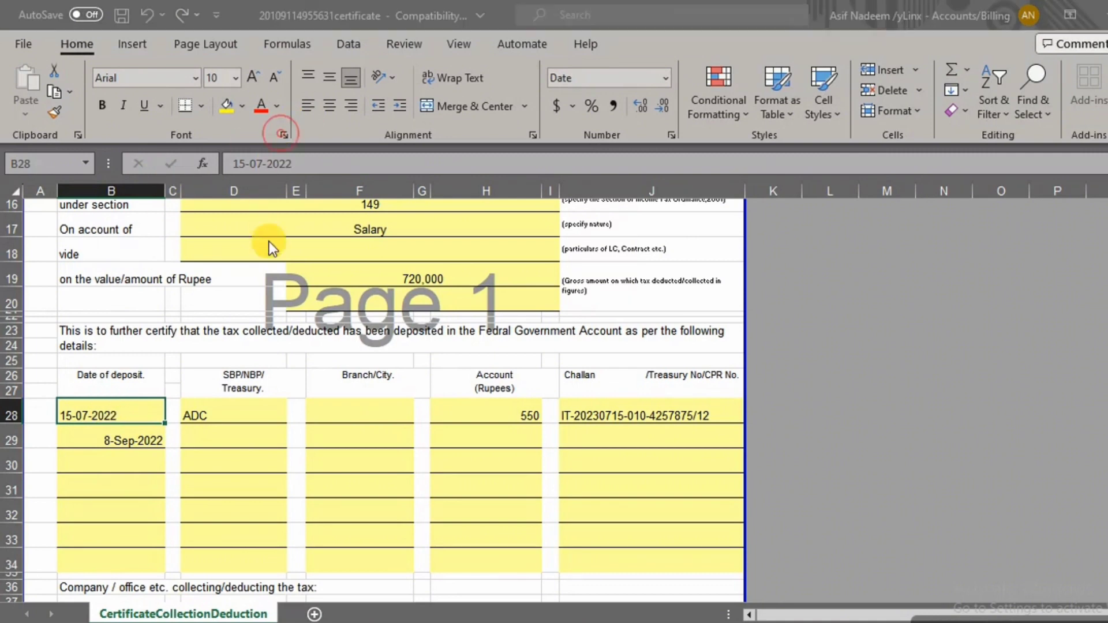
# Apply a date number format to the first deposit date cell B28
pyautogui.click(62, 254)
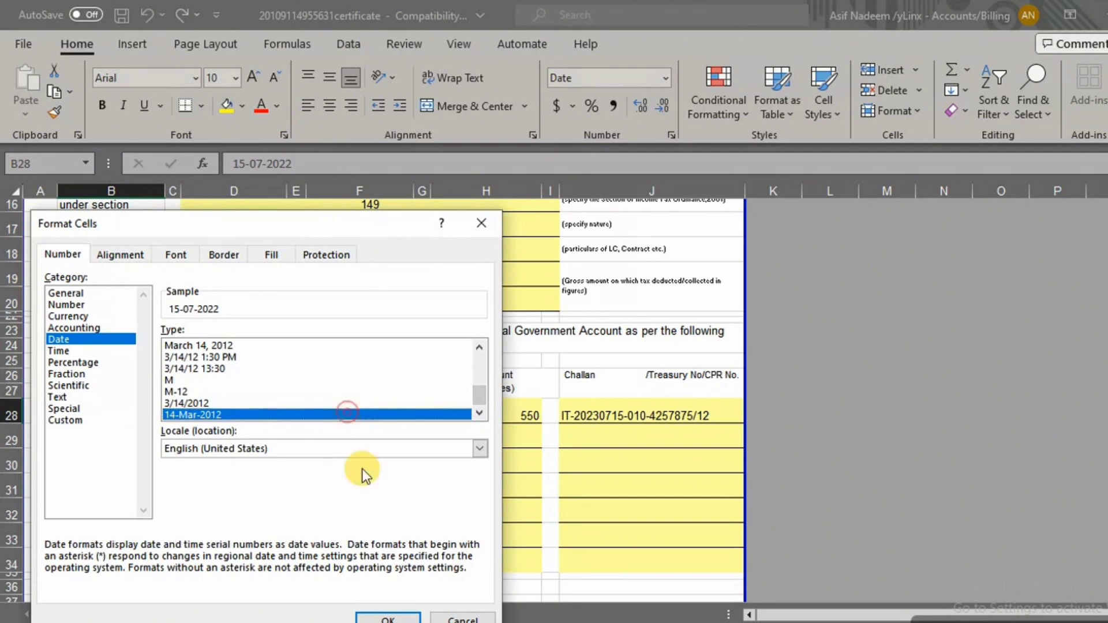
pyautogui.click(387, 618)
pyautogui.click(131, 452)
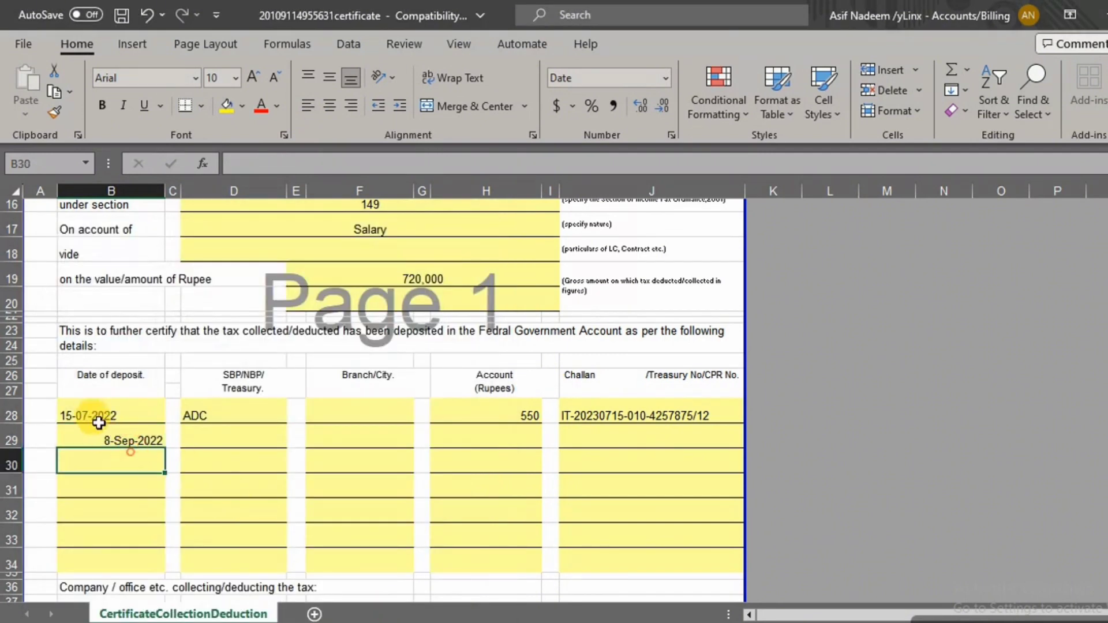
pyautogui.click(97, 416)
# Copy the B29 date into B28 and edit it to 15/7/2022
pyautogui.click(108, 464)
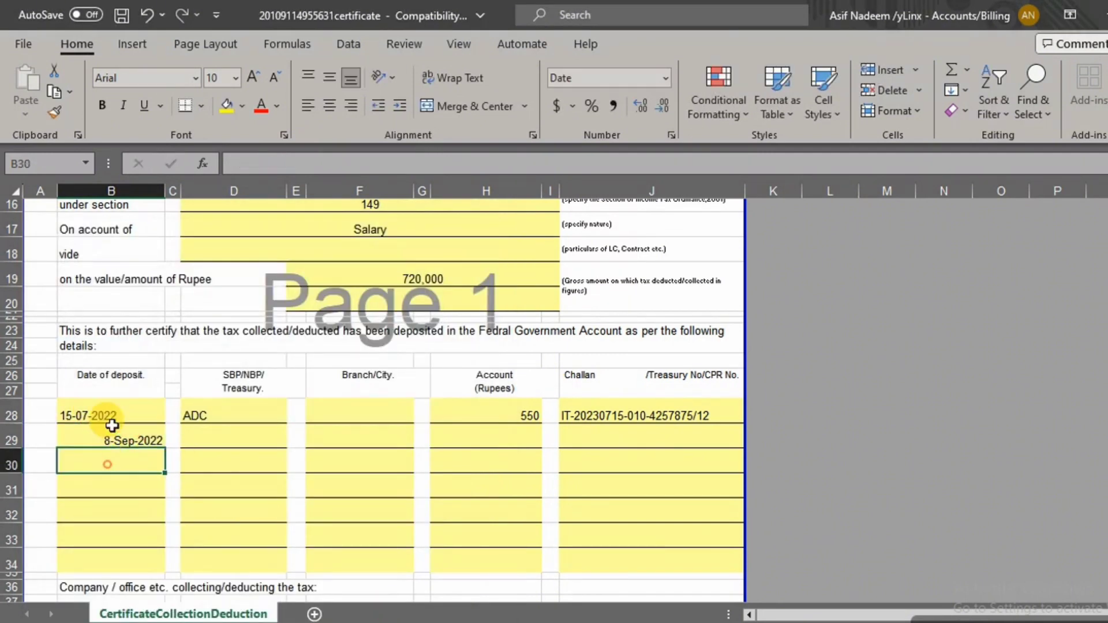
pyautogui.click(114, 439)
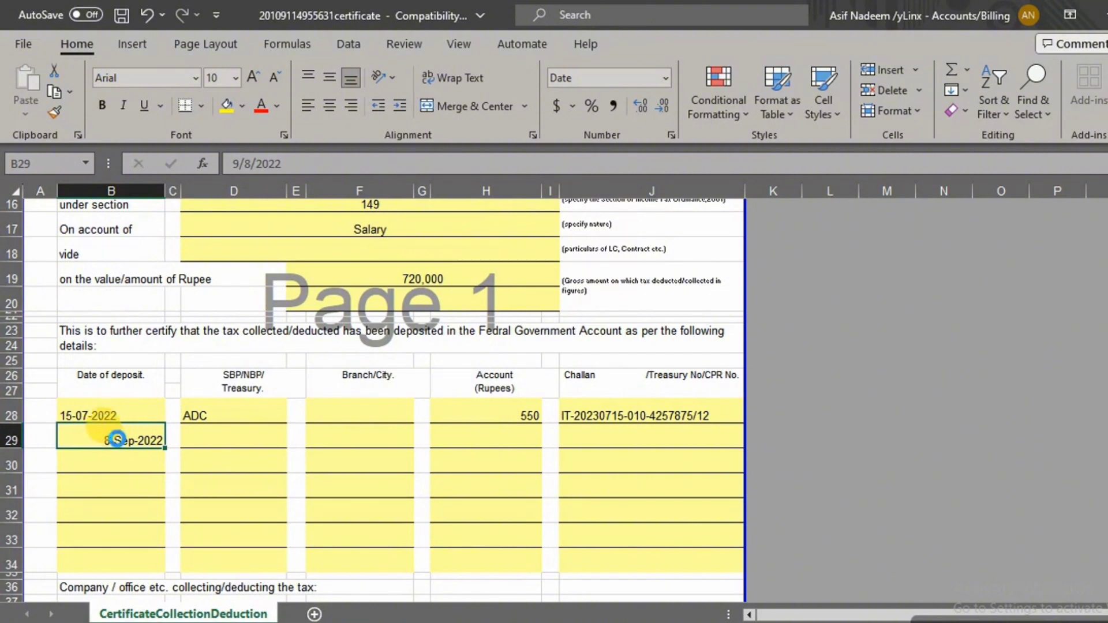
pyautogui.hotkey('ctrl', 'c')
pyautogui.press('Up')
pyautogui.hotkey('ctrl', 'v')
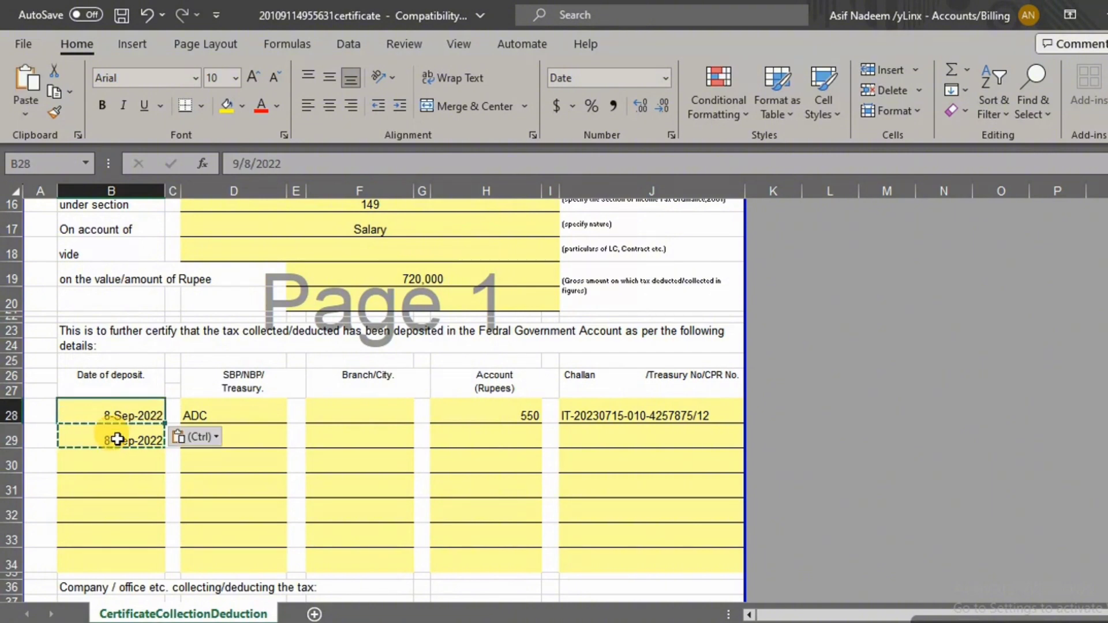
pyautogui.doubleClick(123, 415)
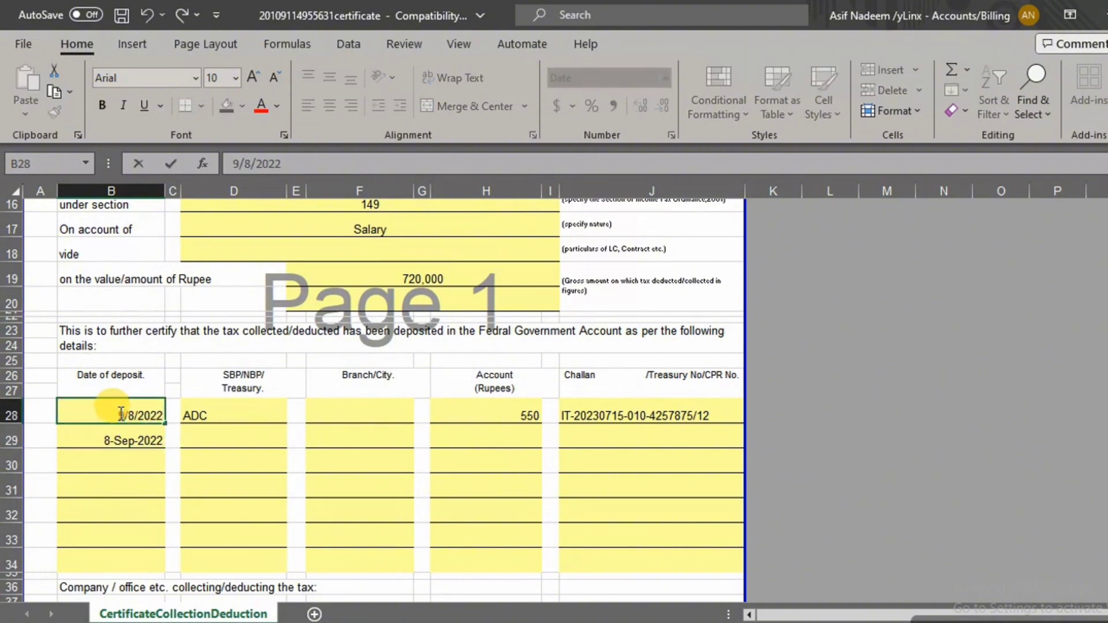
pyautogui.press('BackSpace')
pyautogui.write('7')
pyautogui.press('BackSpace')
pyautogui.write('15')
pyautogui.press('Return')
pyautogui.click(120, 413)
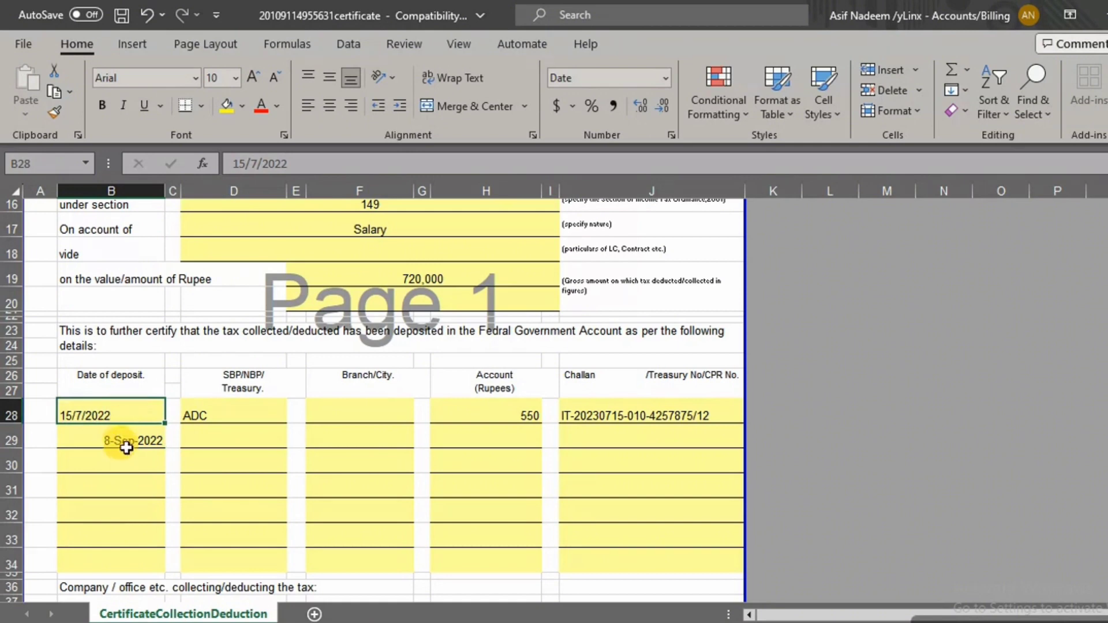
# Fill bank ADC down into D29 and enter amount 550 in H29
pyautogui.click(125, 442)
pyautogui.click(225, 434)
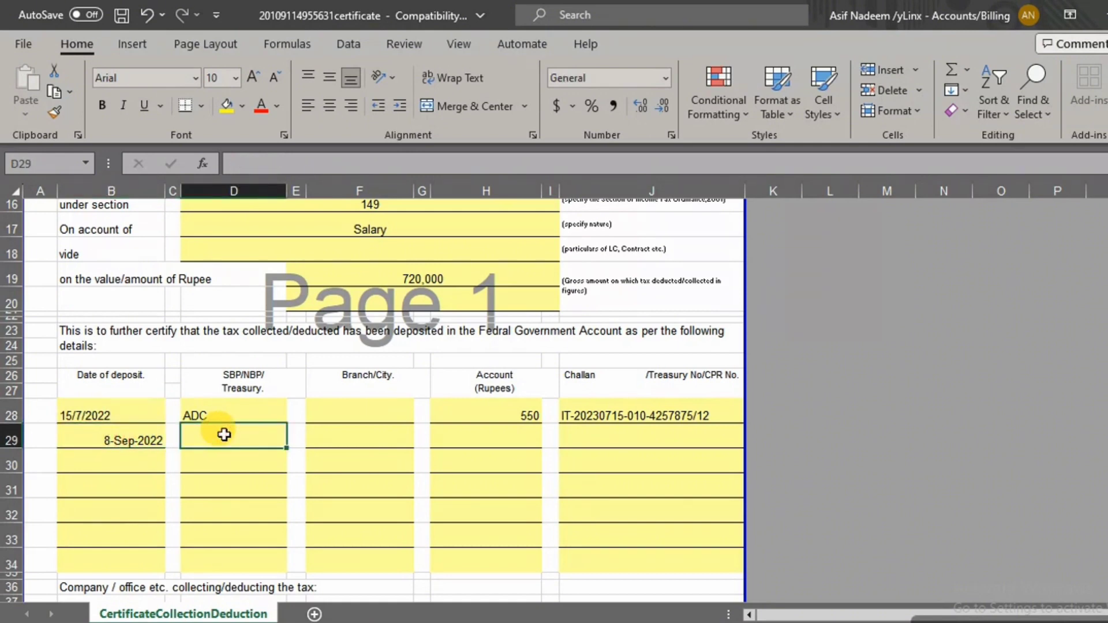
pyautogui.hotkey('ctrl', 'd')
pyautogui.press('Right')
pyautogui.press('Right')
pyautogui.press('Right')
pyautogui.press('Right')
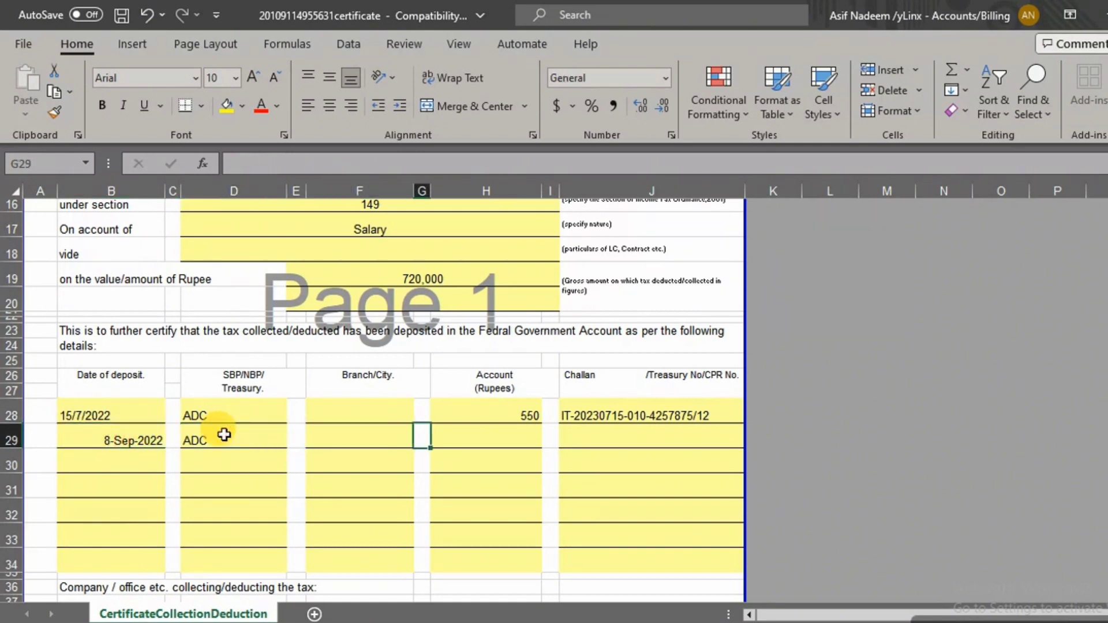
pyautogui.write('550')
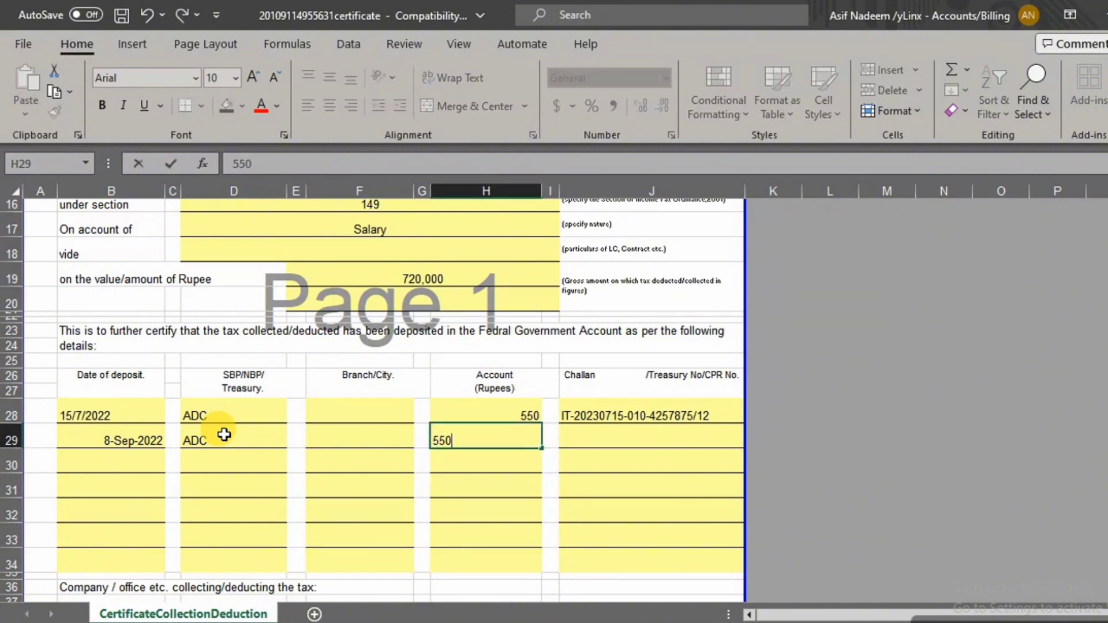
pyautogui.press('Right')
pyautogui.press('Right')
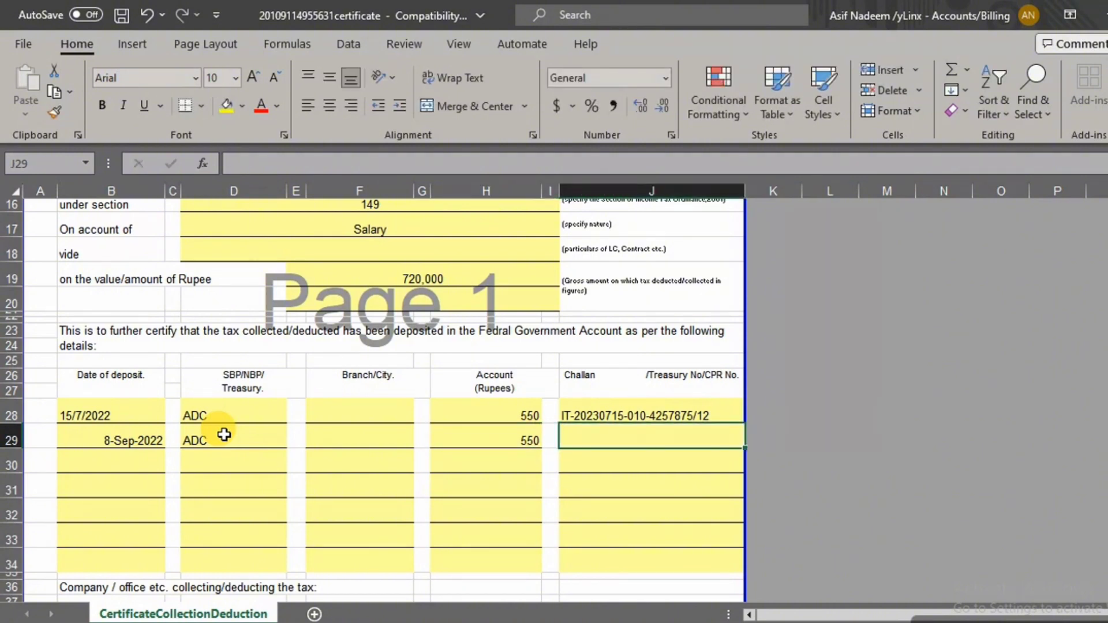
pyautogui.hotkey('ctrl', 'd')
pyautogui.click(604, 442)
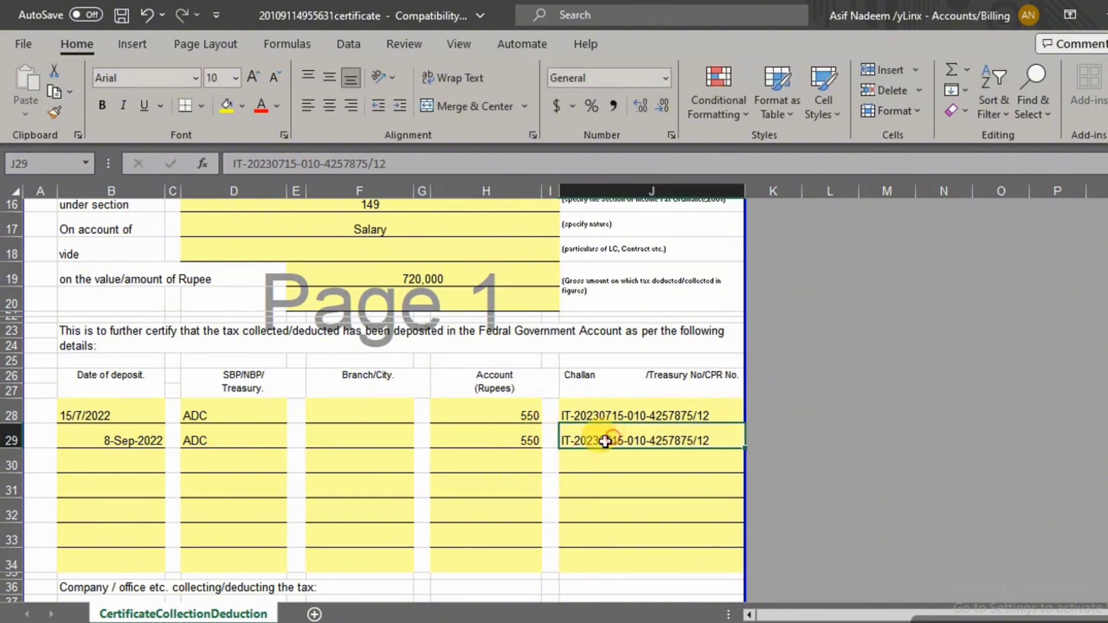
pyautogui.doubleClick(605, 441)
pyautogui.press('Delete')
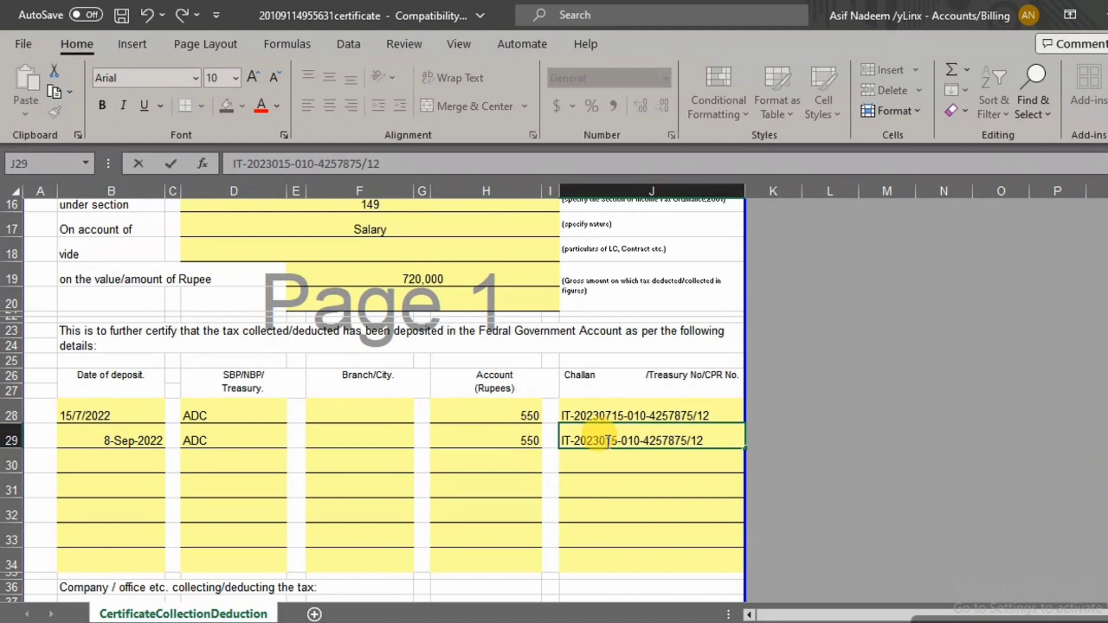
pyautogui.write('9')
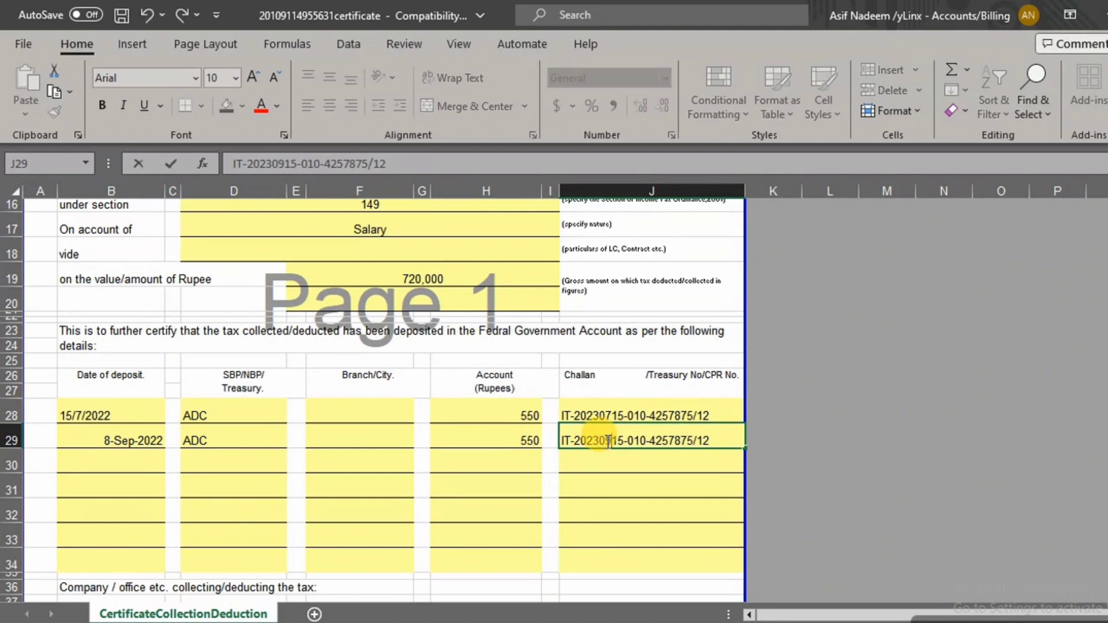
pyautogui.press('Delete')
pyautogui.press('BackSpace')
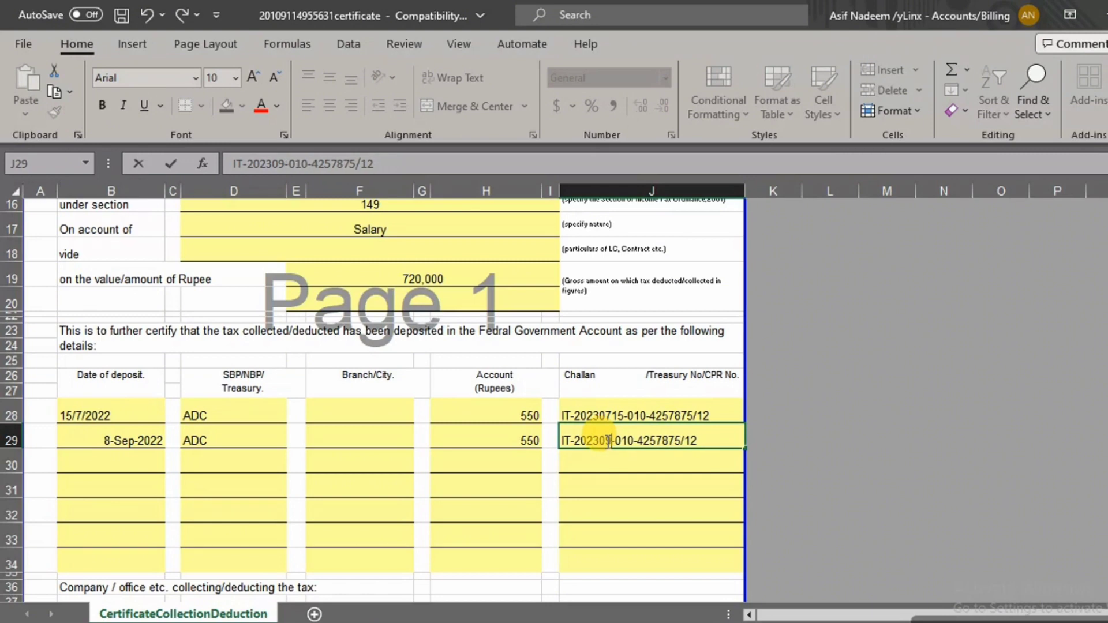
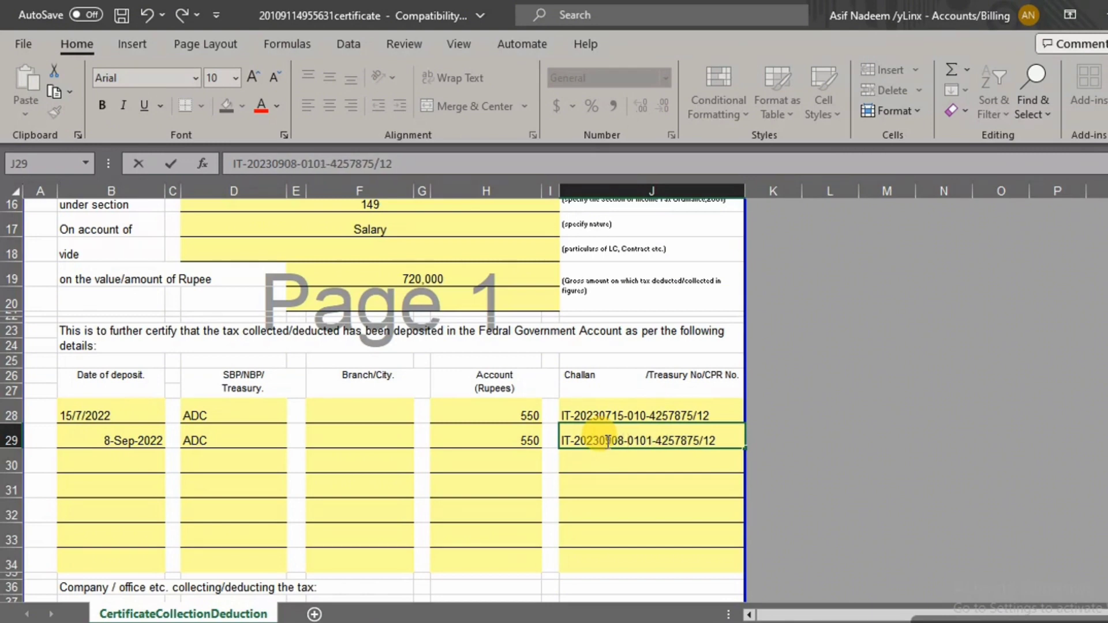
pyautogui.press('Delete')
pyautogui.press('Delete')
pyautogui.press('Delete')
pyautogui.press('Delete')
pyautogui.press('Delete')
pyautogui.press('Delete')
pyautogui.press('Delete')
pyautogui.press('Delete')
pyautogui.press('Delete')
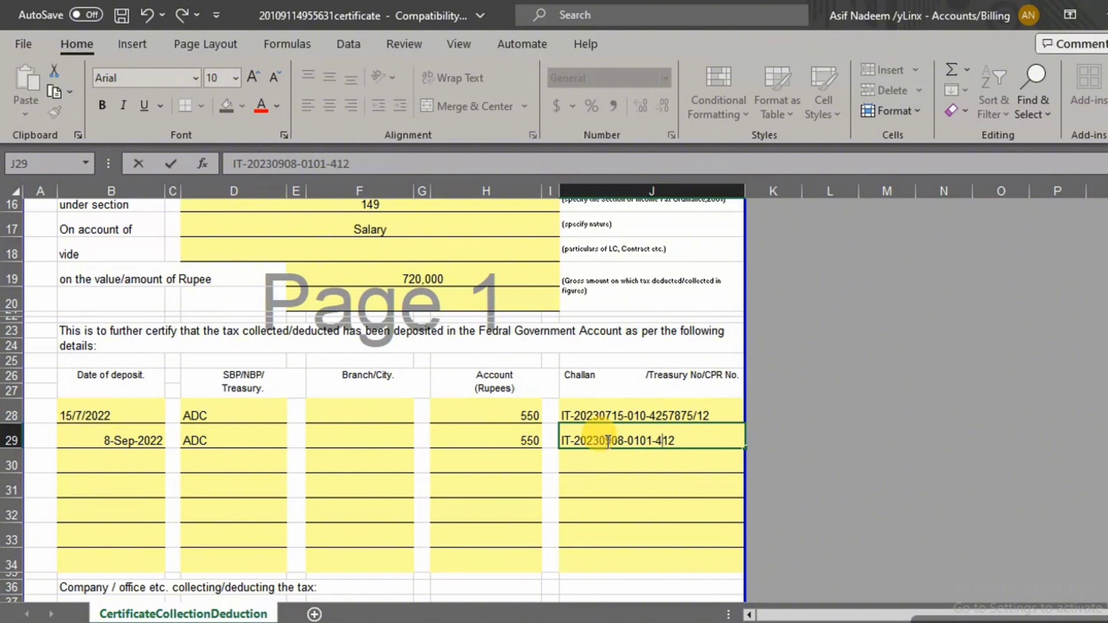
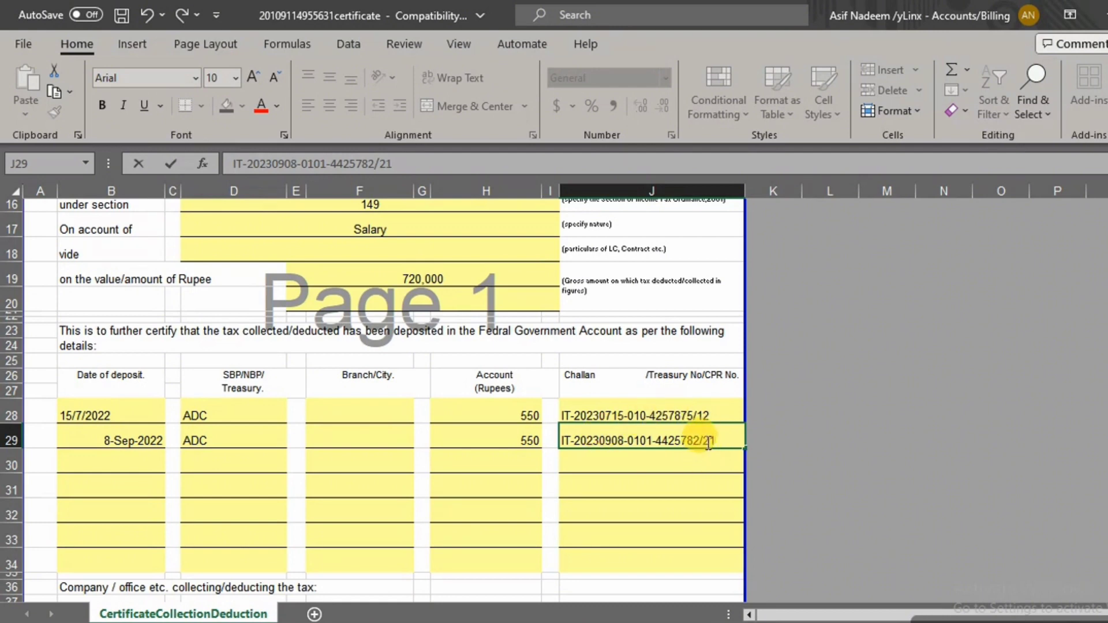
pyautogui.click(684, 440)
pyautogui.press('BackSpace')
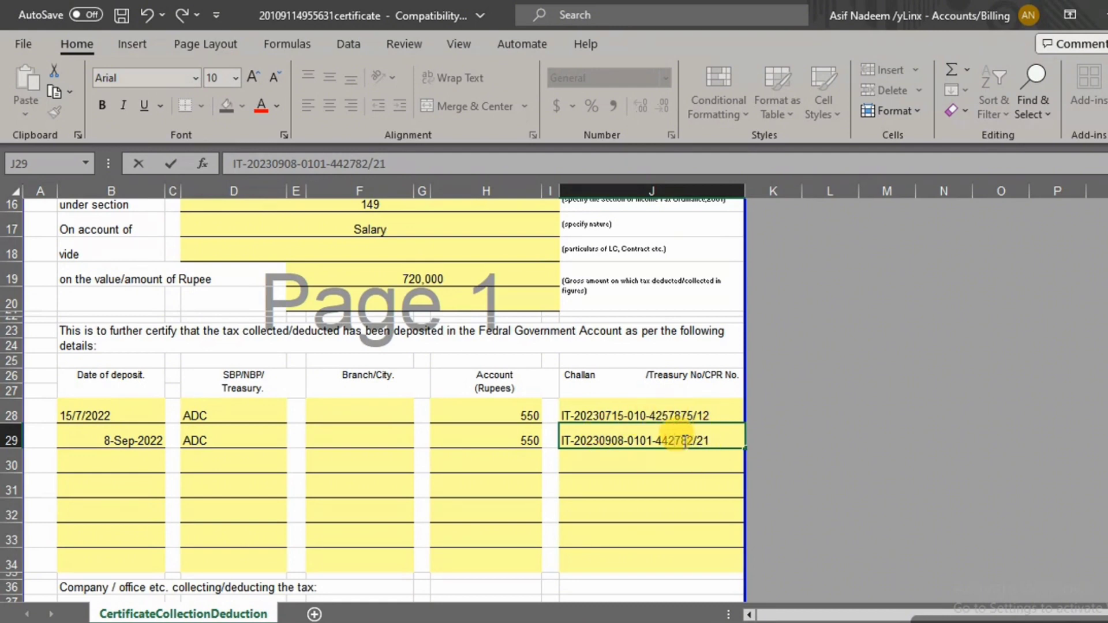
pyautogui.click(121, 465)
# Fill the third deposit date in B30 from the row above, editing it to 30/8/2022
pyautogui.scroll(-2, 147, 480)
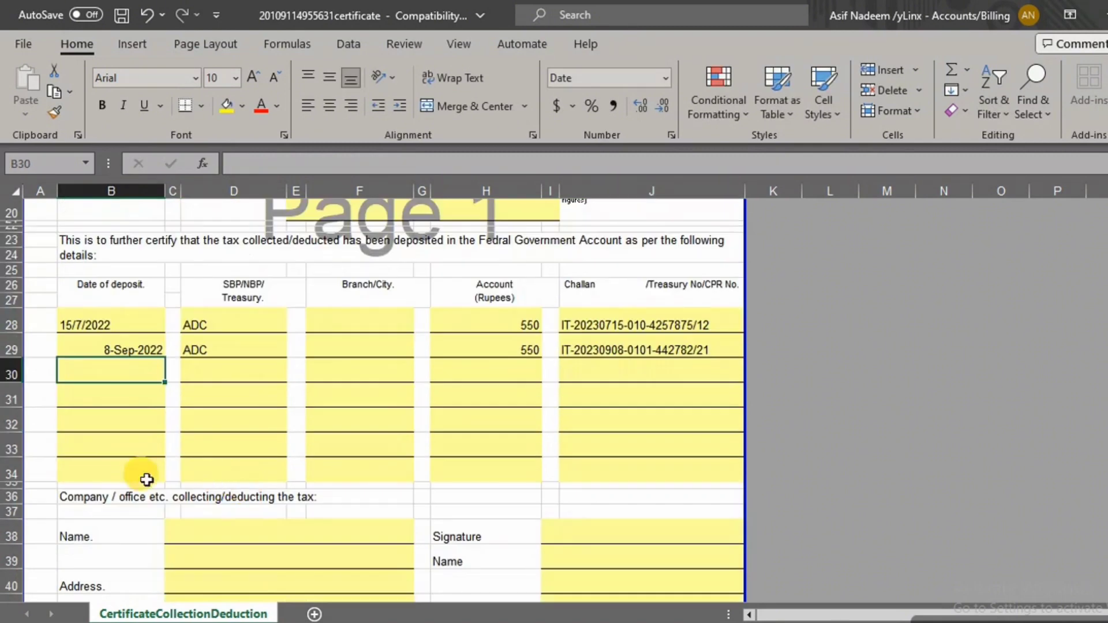
pyautogui.moveTo(690, 465); pyautogui.dragTo(108, 320)
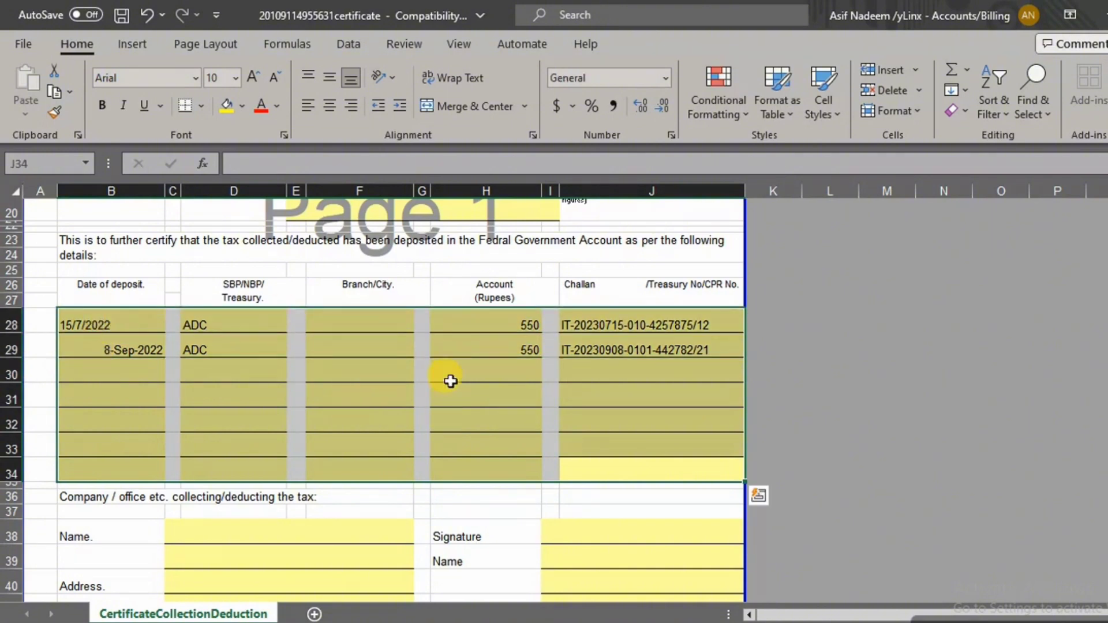
pyautogui.click(461, 404)
pyautogui.click(124, 369)
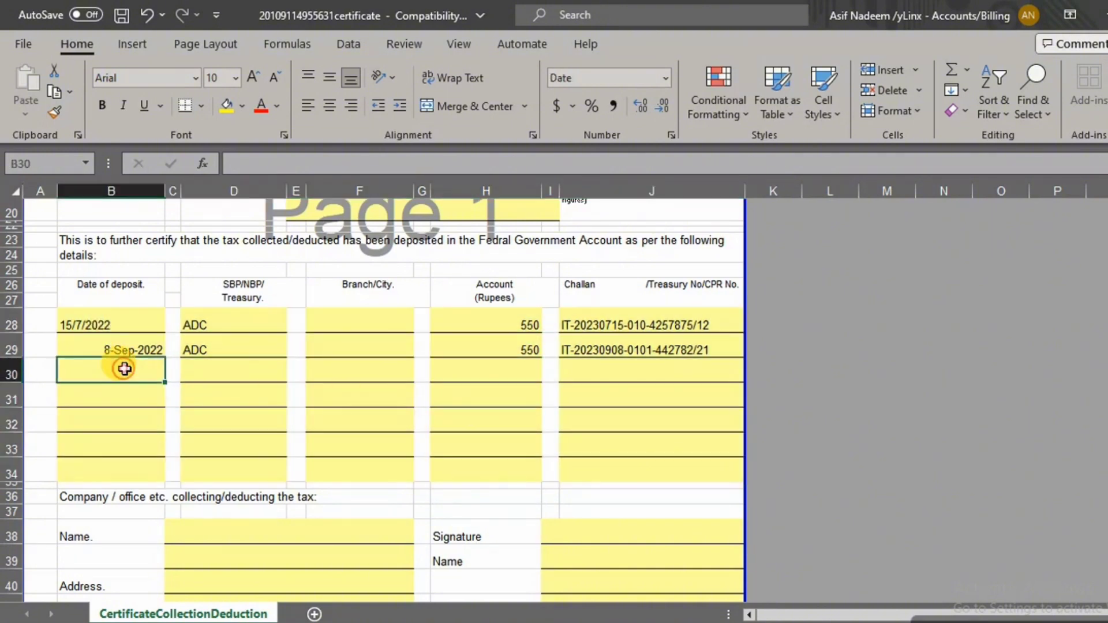
pyautogui.hotkey('ctrl', 'd')
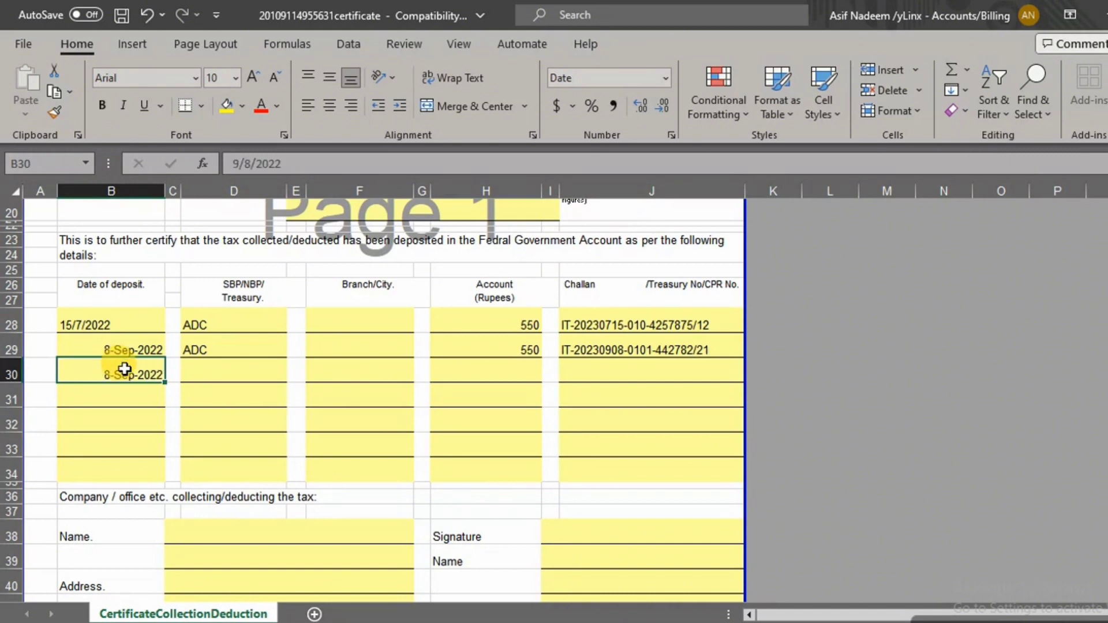
pyautogui.doubleClick(122, 375)
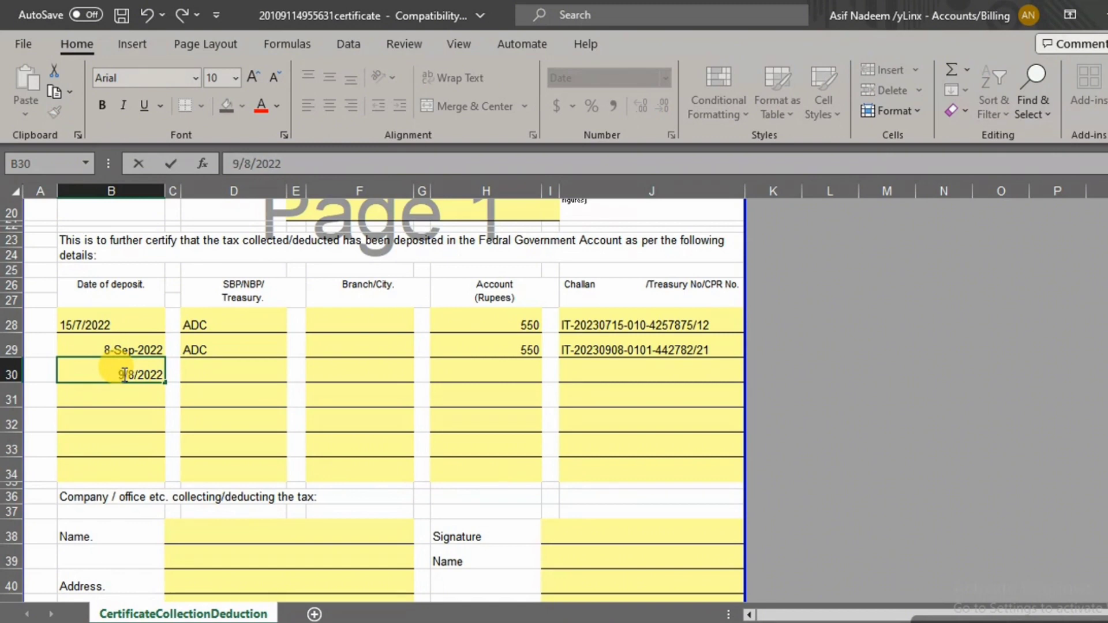
pyautogui.press('BackSpace')
pyautogui.write('30')
pyautogui.press('Return')
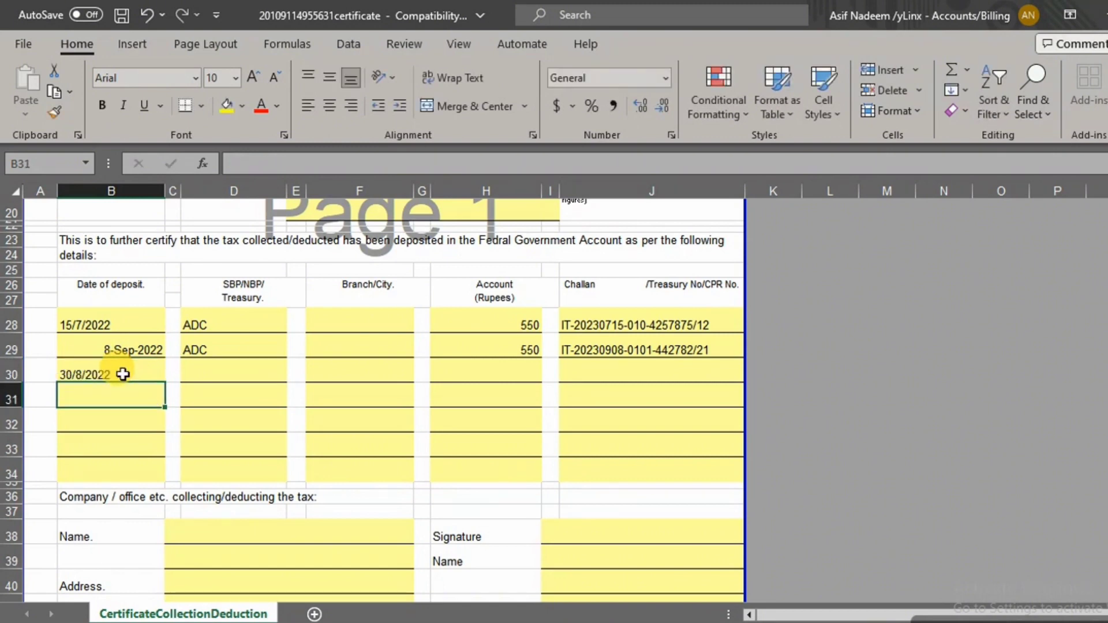
# Re-edit B30 so the third deposit date reads 8-Oct-2022
pyautogui.click(123, 374)
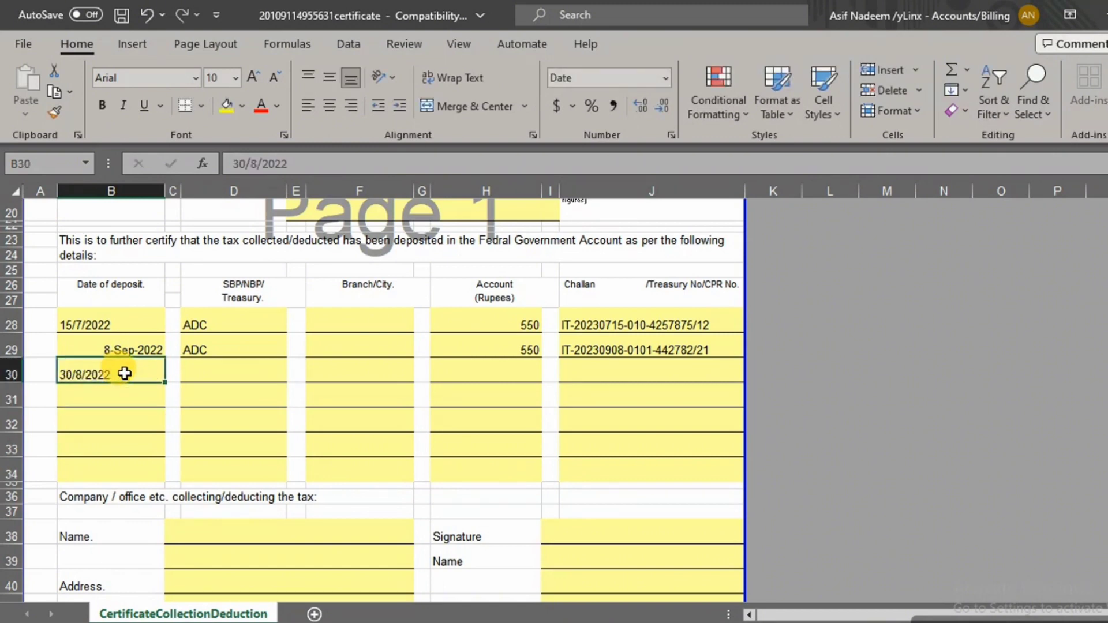
pyautogui.doubleClick(124, 374)
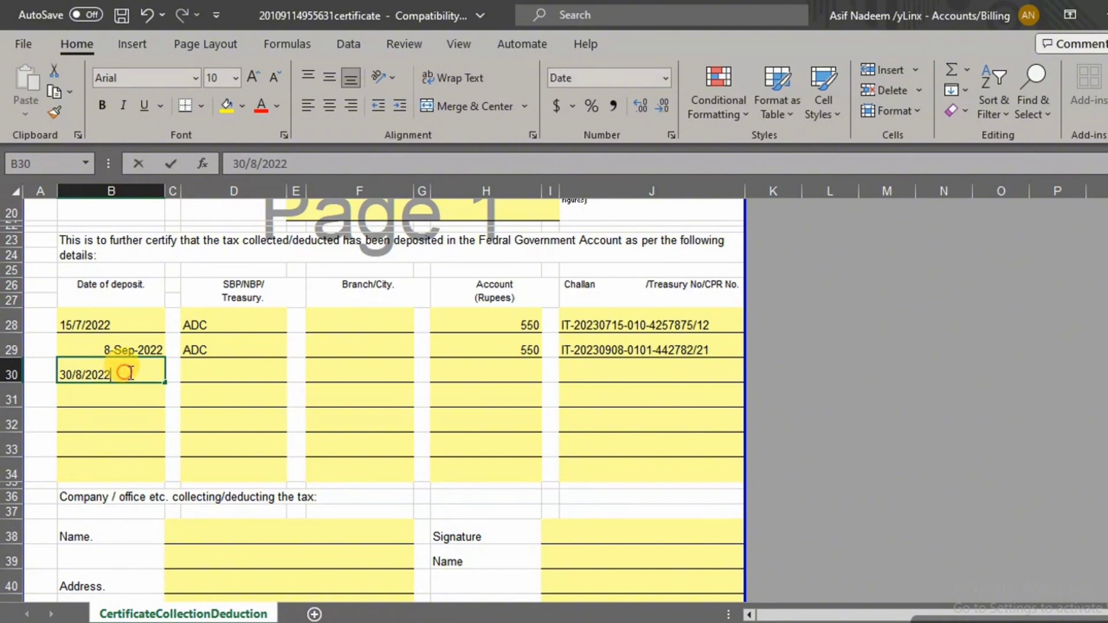
pyautogui.click(72, 372)
pyautogui.press('BackSpace')
pyautogui.press('BackSpace')
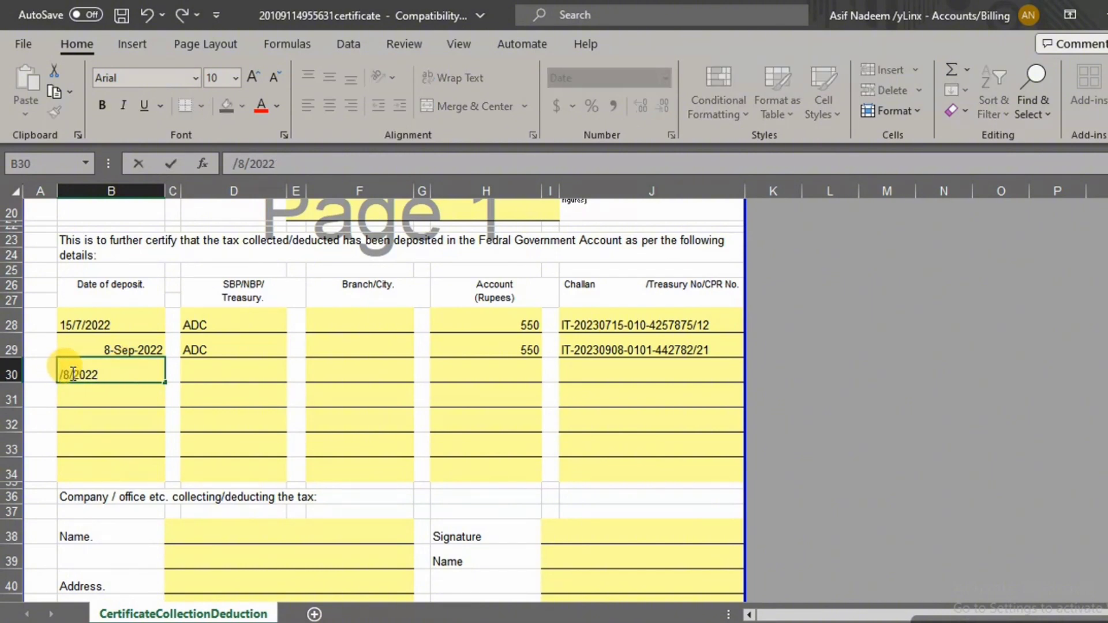
pyautogui.write('10')
pyautogui.press('Return')
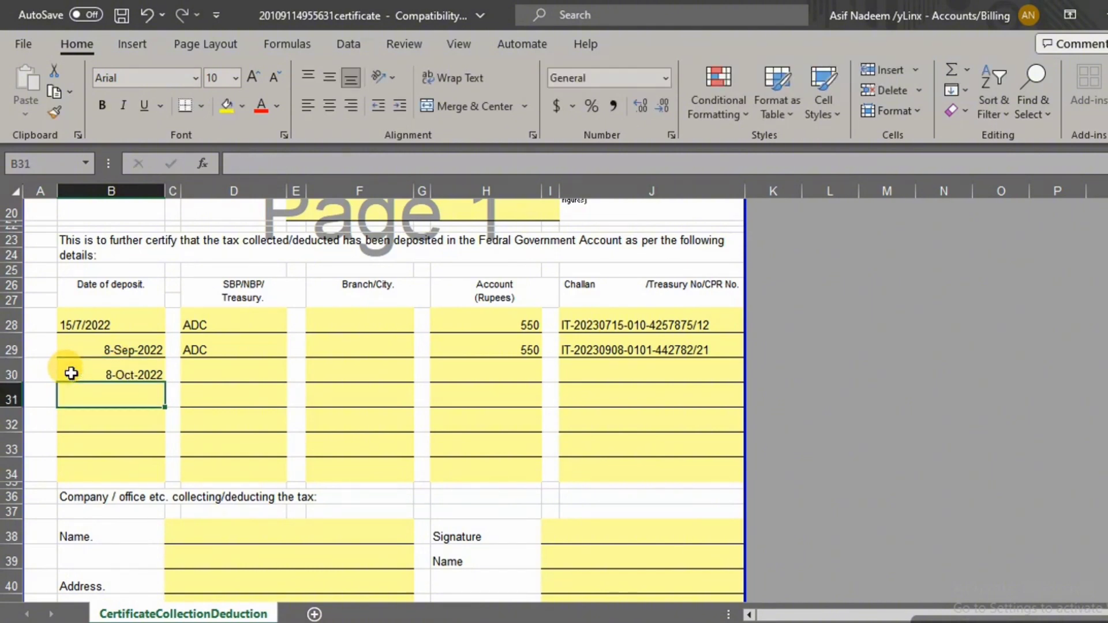
pyautogui.click(86, 323)
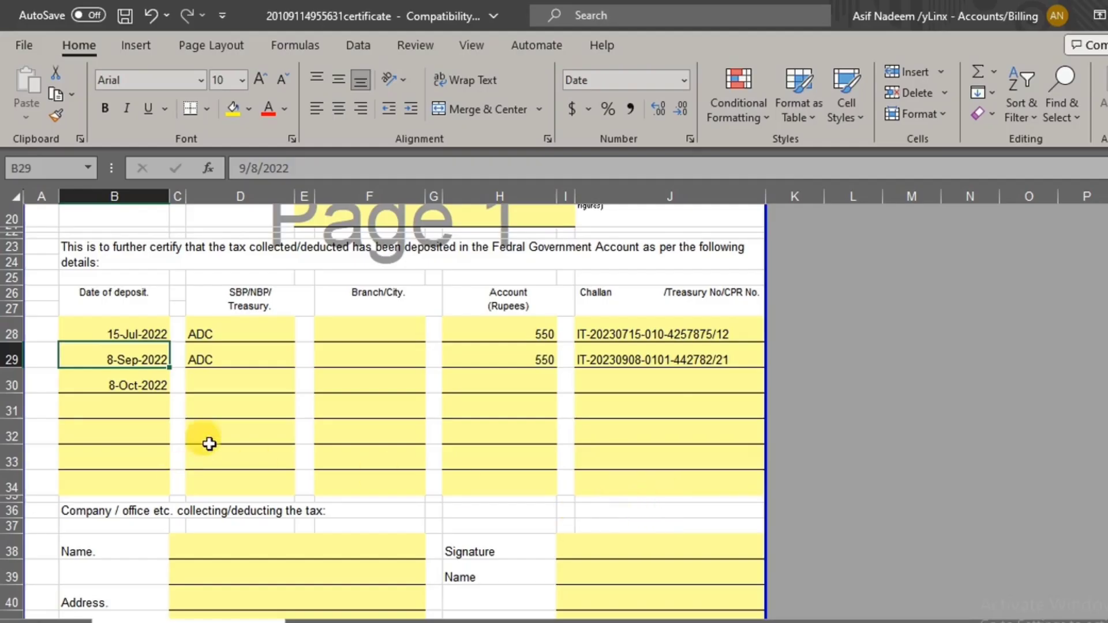
# Enter bank MCB, city LAHORE and amount 550 in the third deposit row
pyautogui.click(210, 385)
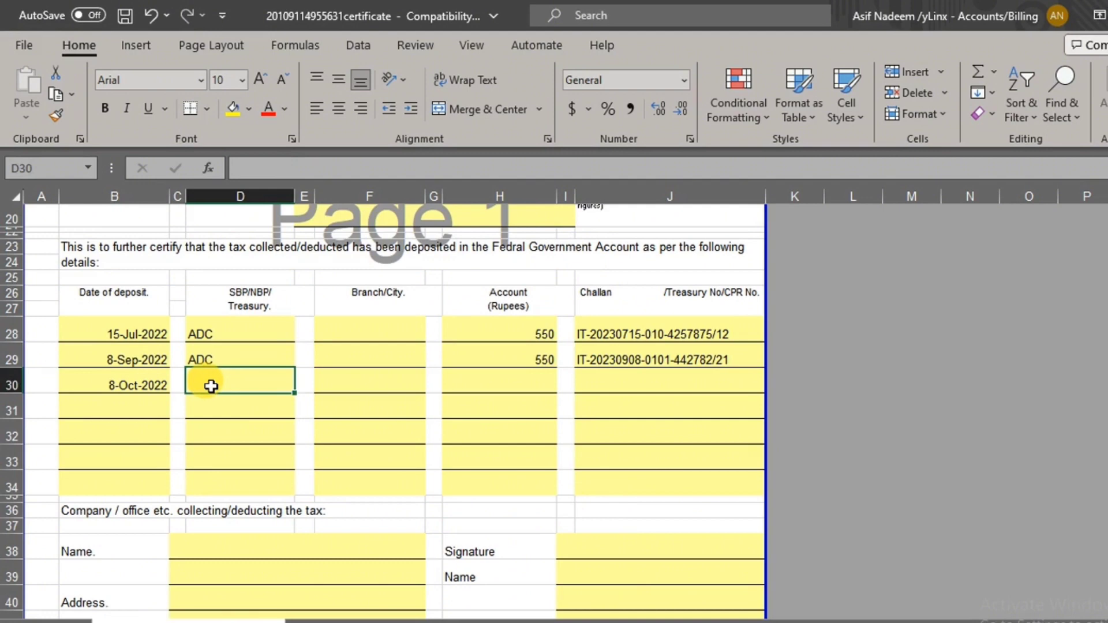
pyautogui.write('m')
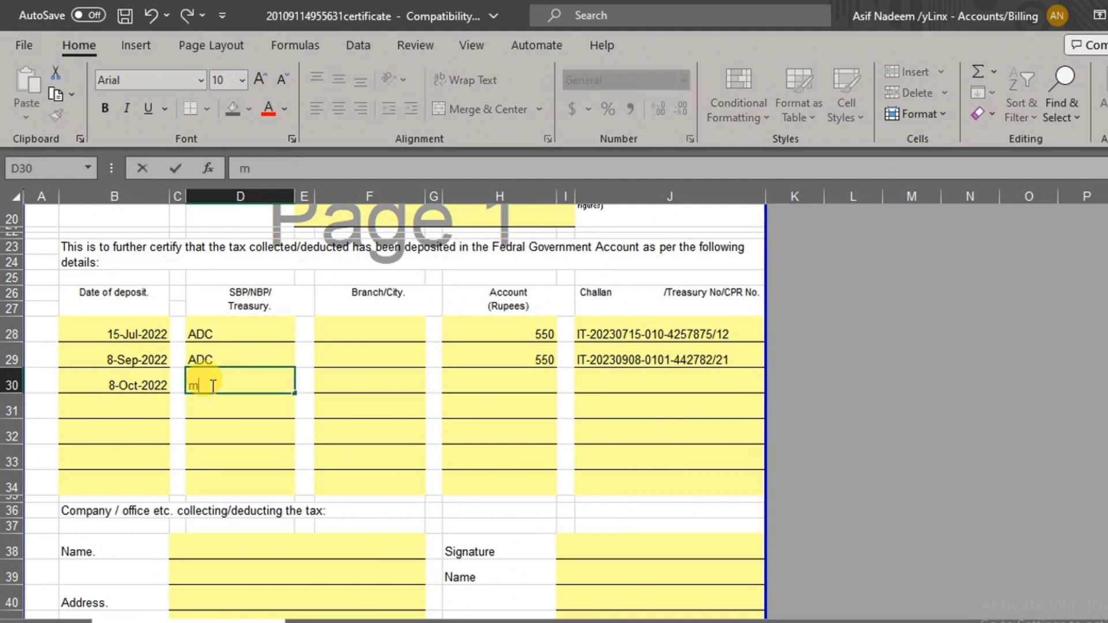
pyautogui.write('b')
pyautogui.press('BackSpace')
pyautogui.press('BackSpace')
pyautogui.write('MCB')
pyautogui.press('Tab')
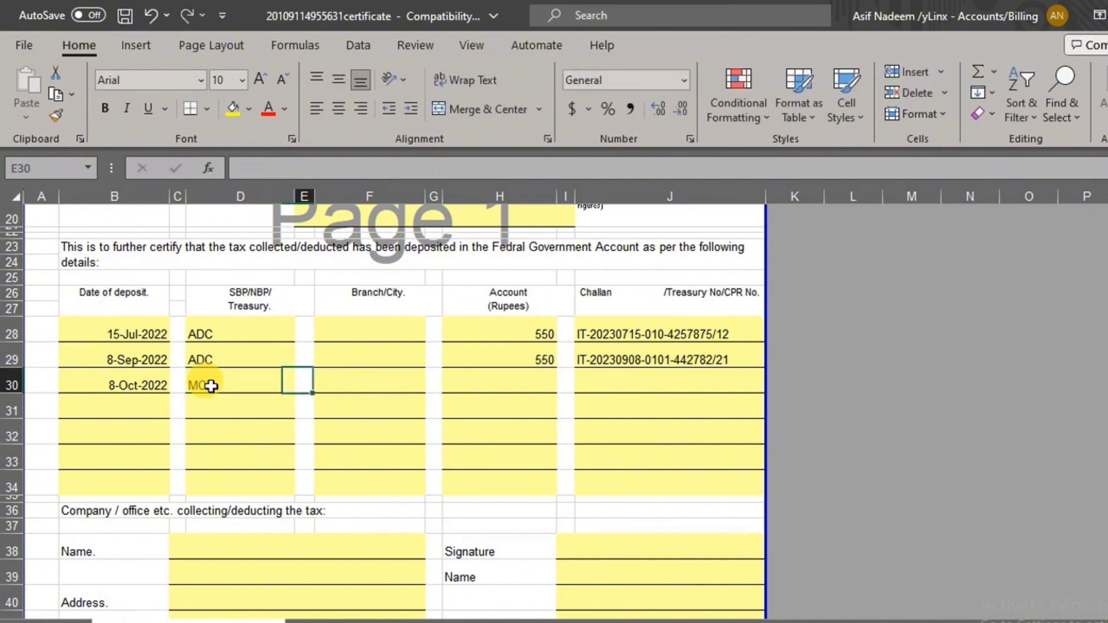
pyautogui.press('Tab')
pyautogui.write('LA')
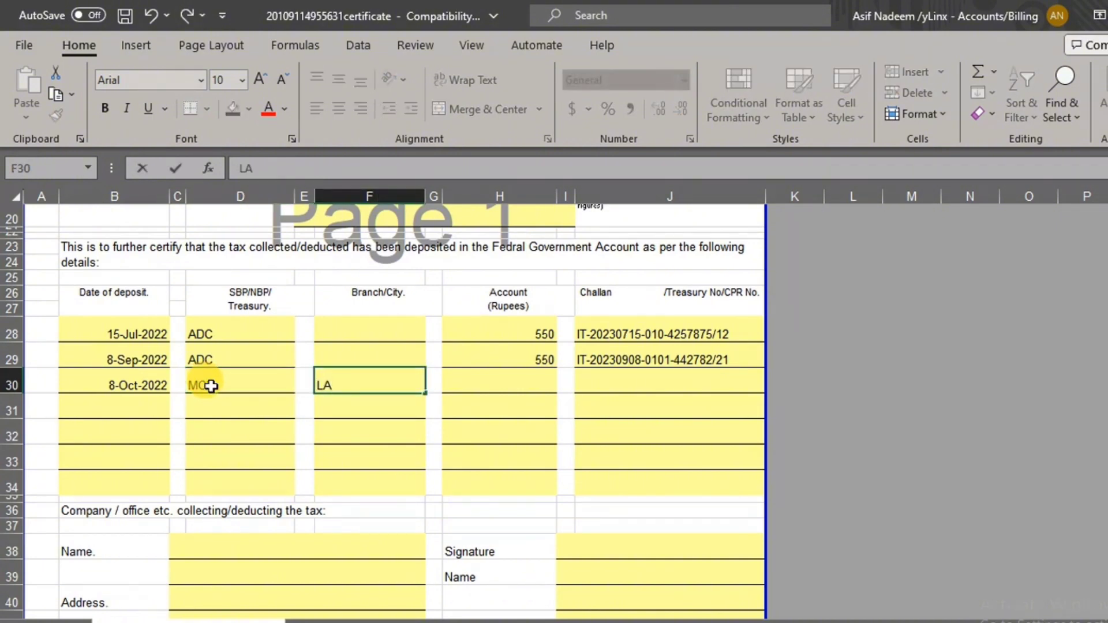
pyautogui.write('HORE')
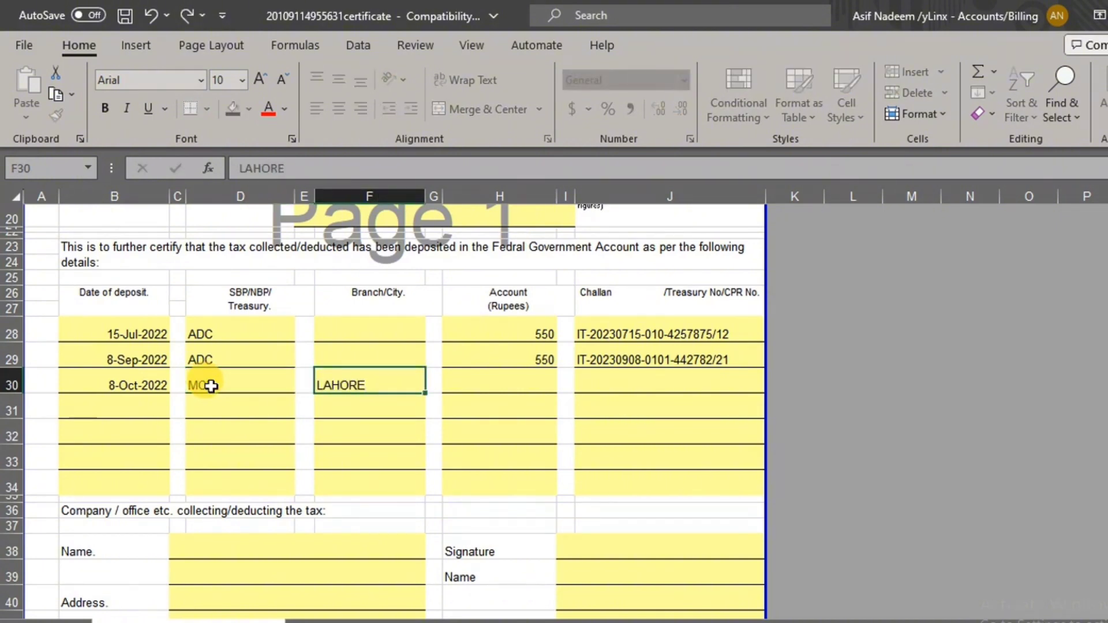
pyautogui.press('Tab')
pyautogui.press('Tab')
pyautogui.write('550')
pyautogui.press('Tab')
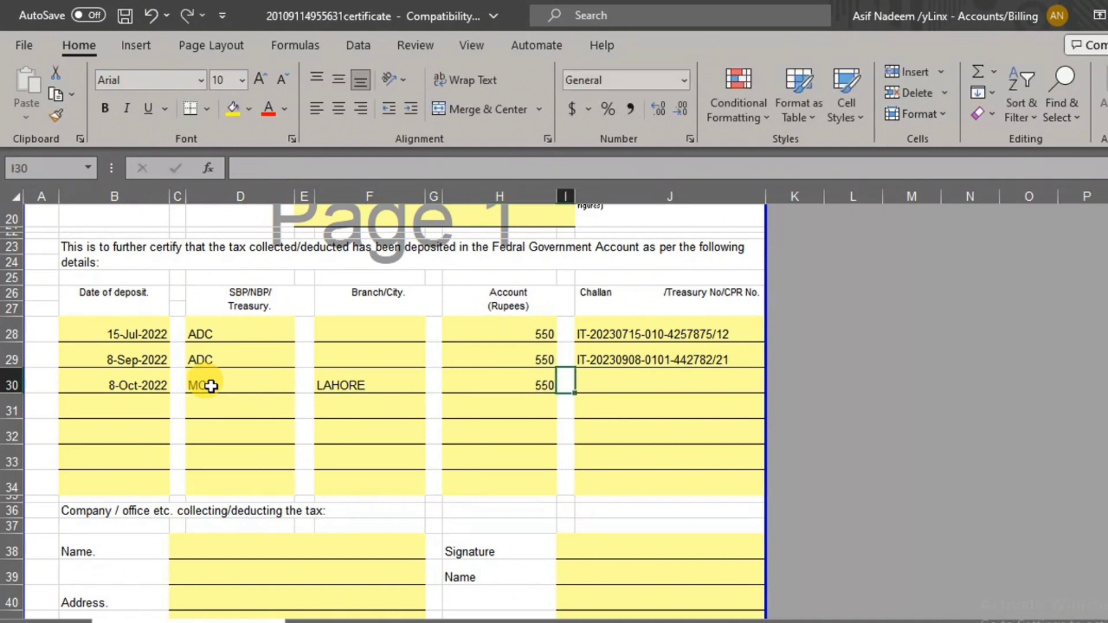
pyautogui.press('Tab')
pyautogui.hotkey('ctrl', 'd')
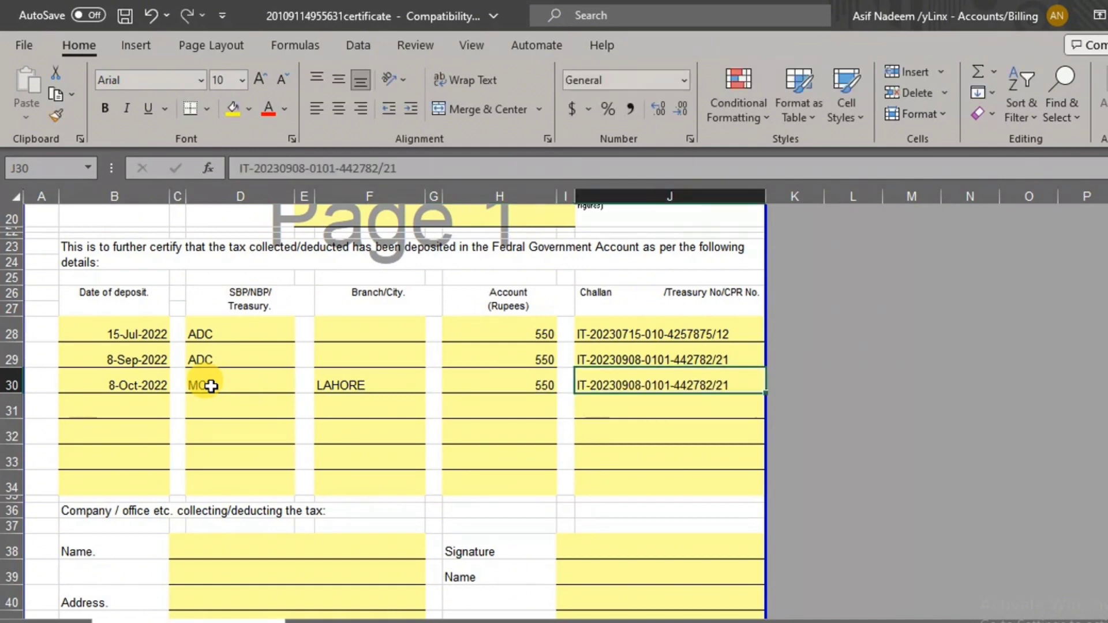
pyautogui.doubleClick(633, 385)
pyautogui.press('BackSpace')
pyautogui.press('BackSpace')
pyautogui.press('BackSpace')
pyautogui.press('BackSpace')
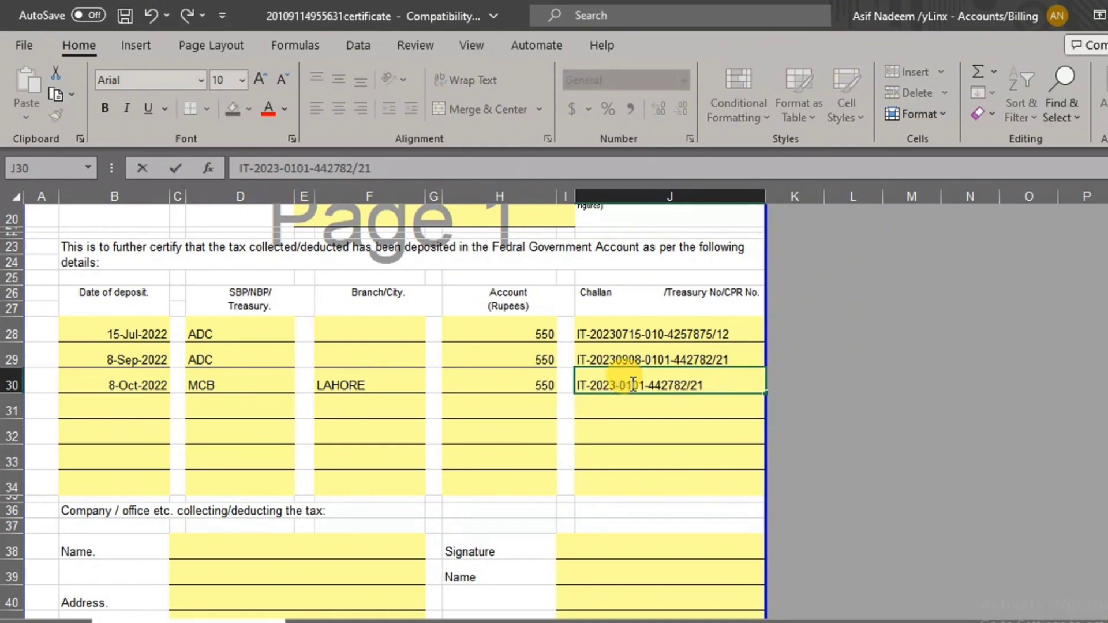
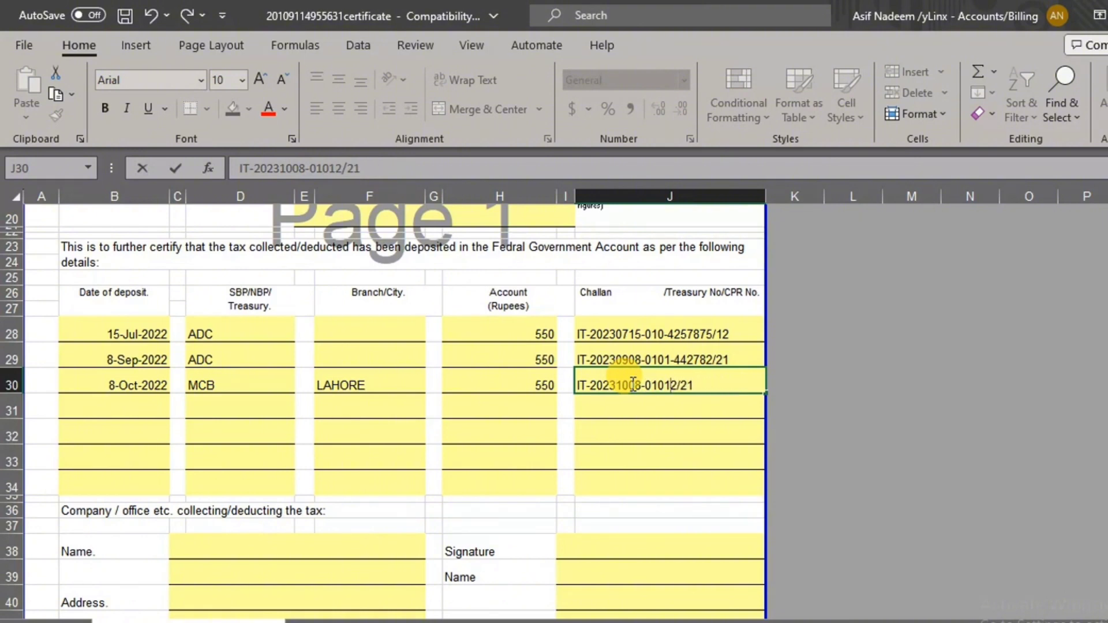
pyautogui.press('Delete')
pyautogui.press('Delete')
pyautogui.press('Delete')
pyautogui.press('Delete')
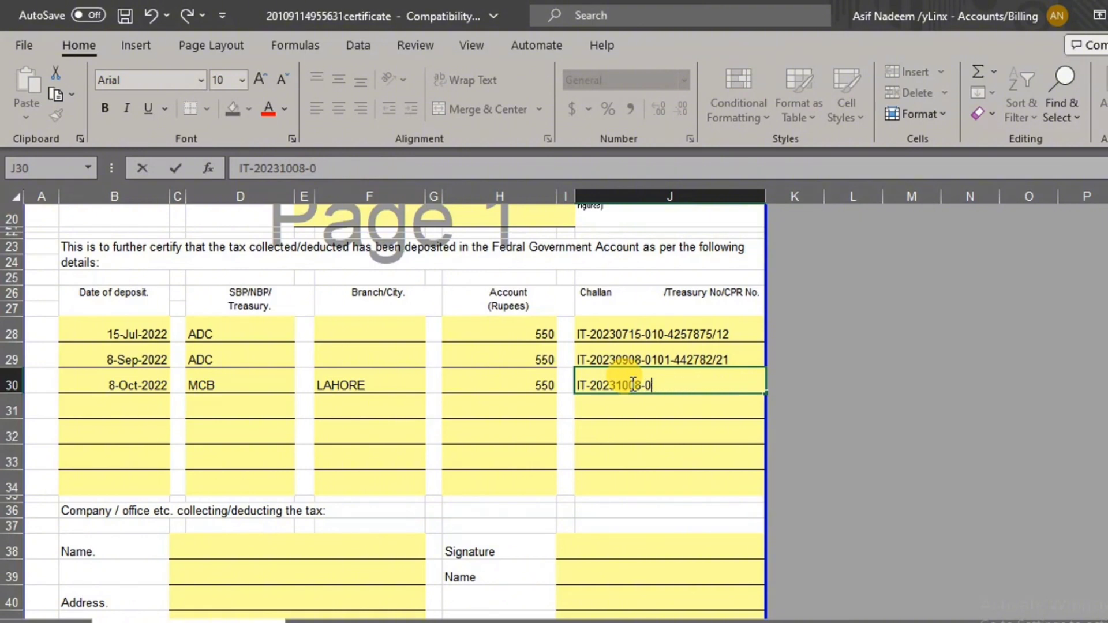
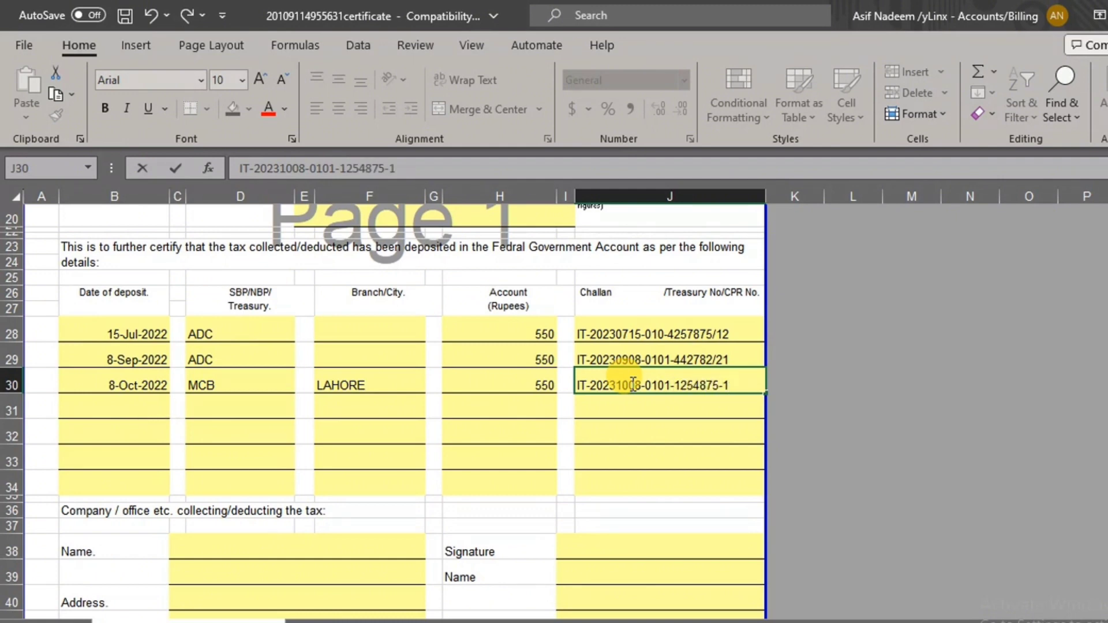
pyautogui.write('2')
pyautogui.press('BackSpace')
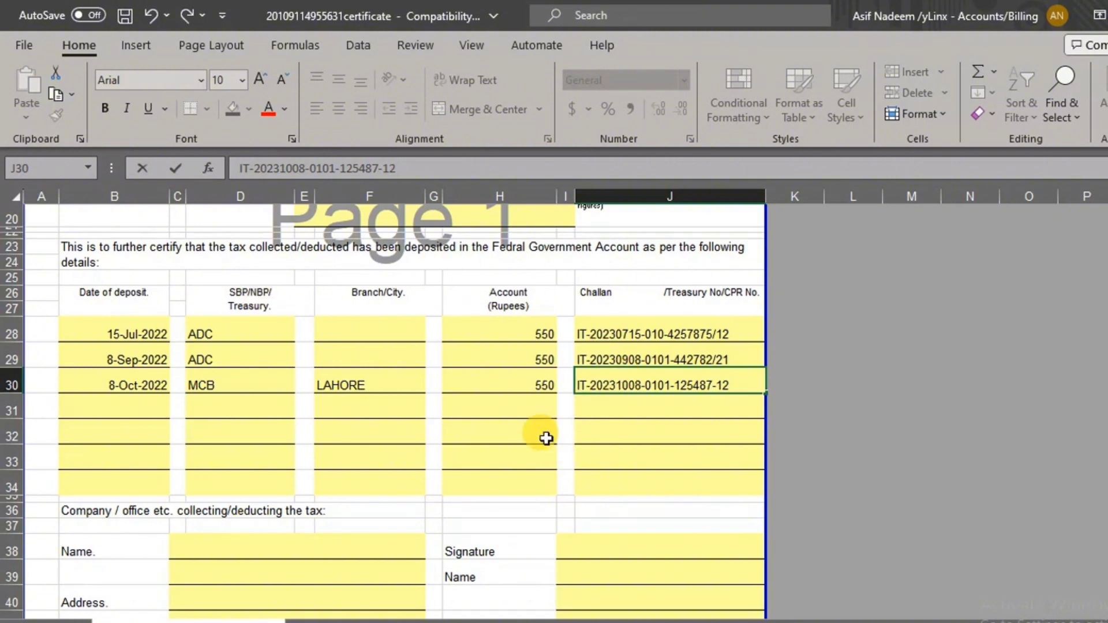
pyautogui.scroll(-2, 545, 438)
pyautogui.click(217, 449)
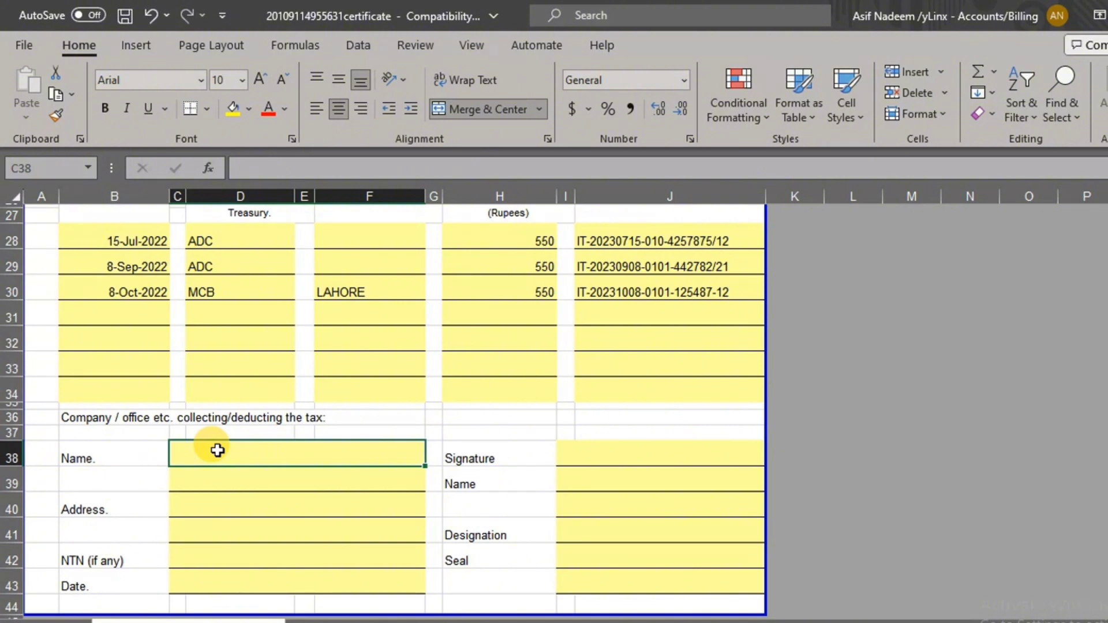
pyautogui.write('MTCC')
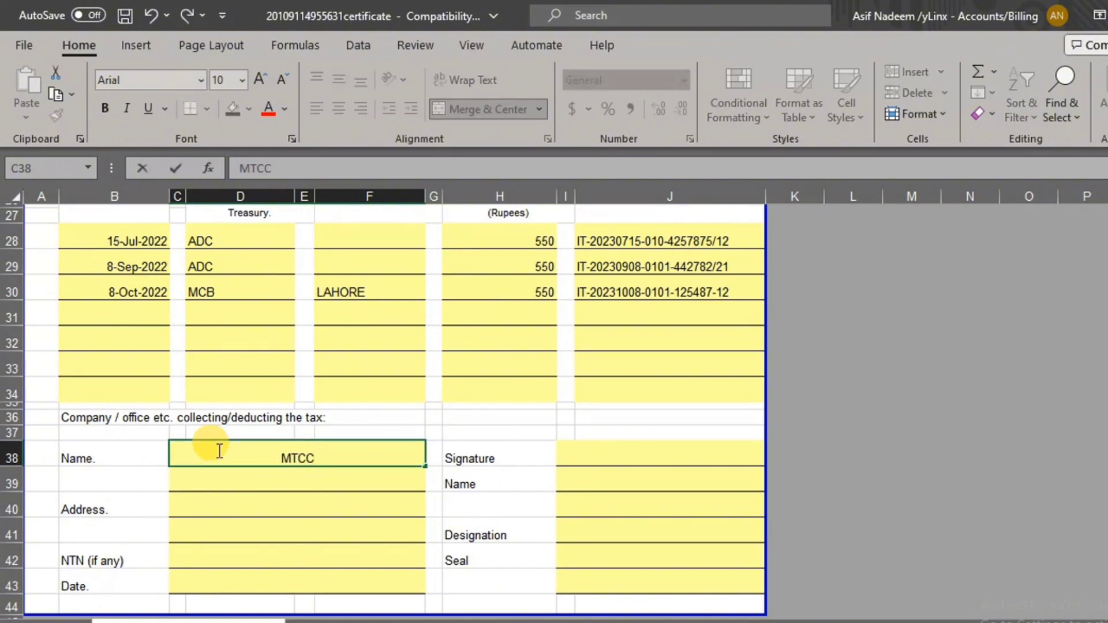
pyautogui.write(' PVT')
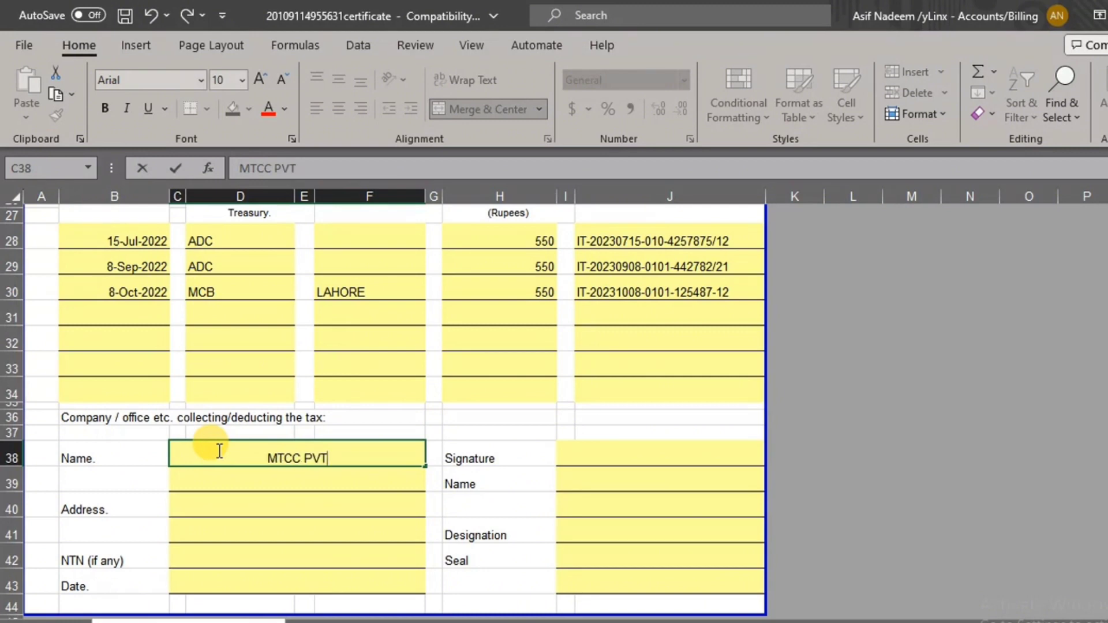
pyautogui.write('.LTD')
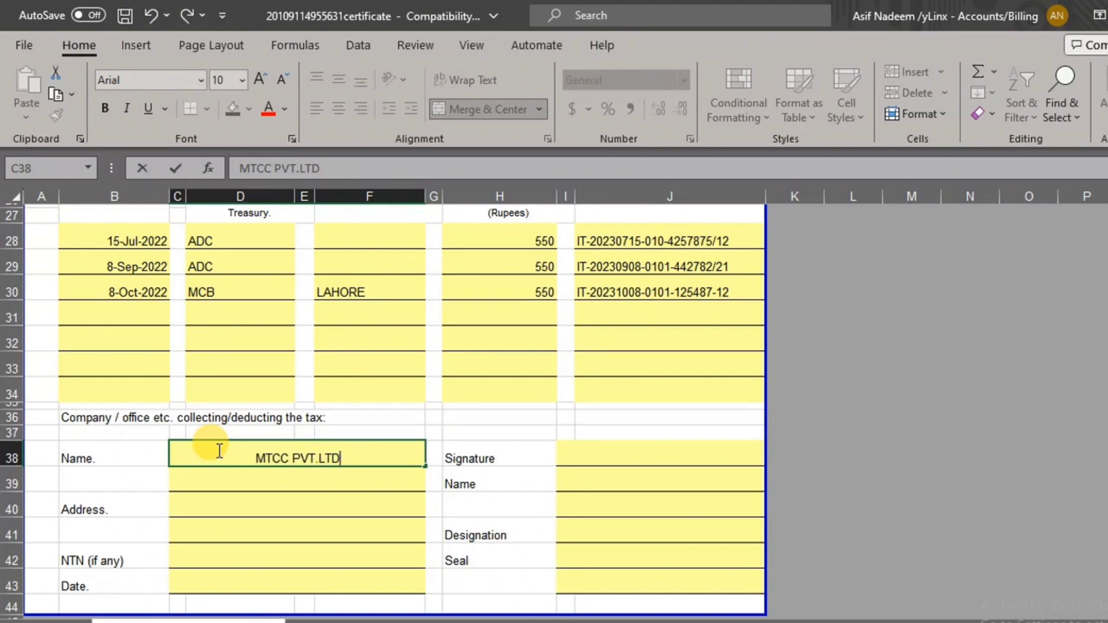
pyautogui.press('Tab')
pyautogui.click(218, 486)
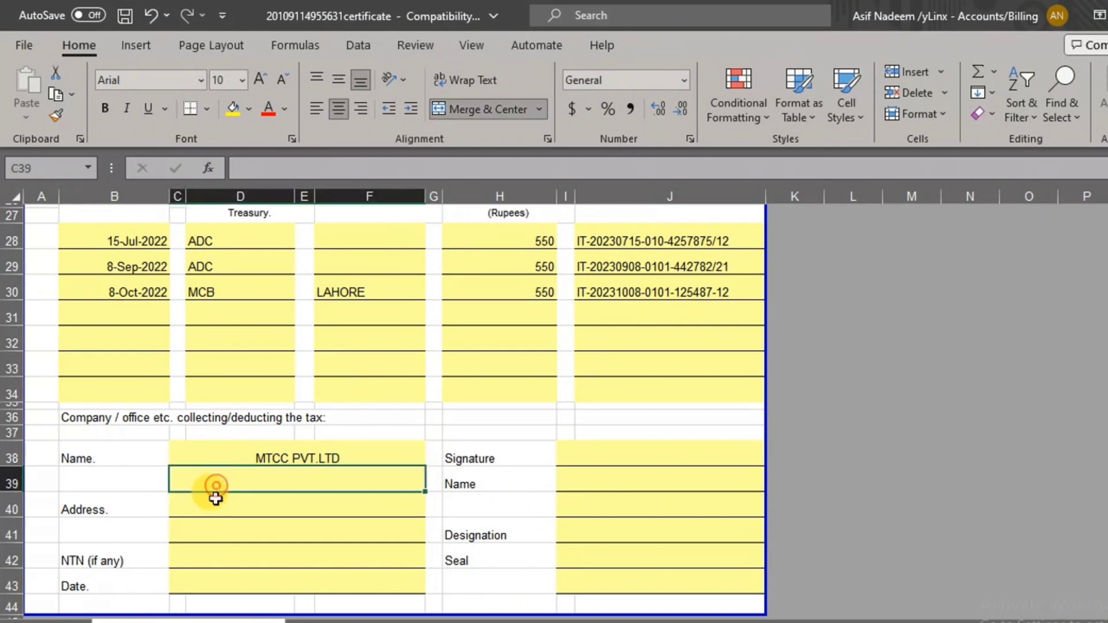
pyautogui.click(217, 503)
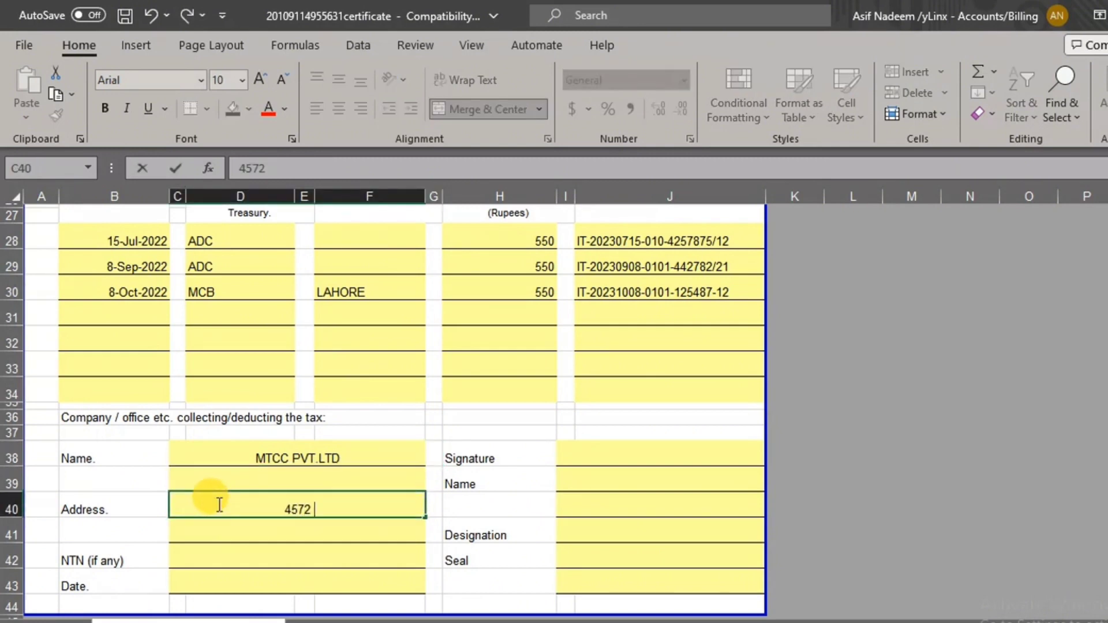
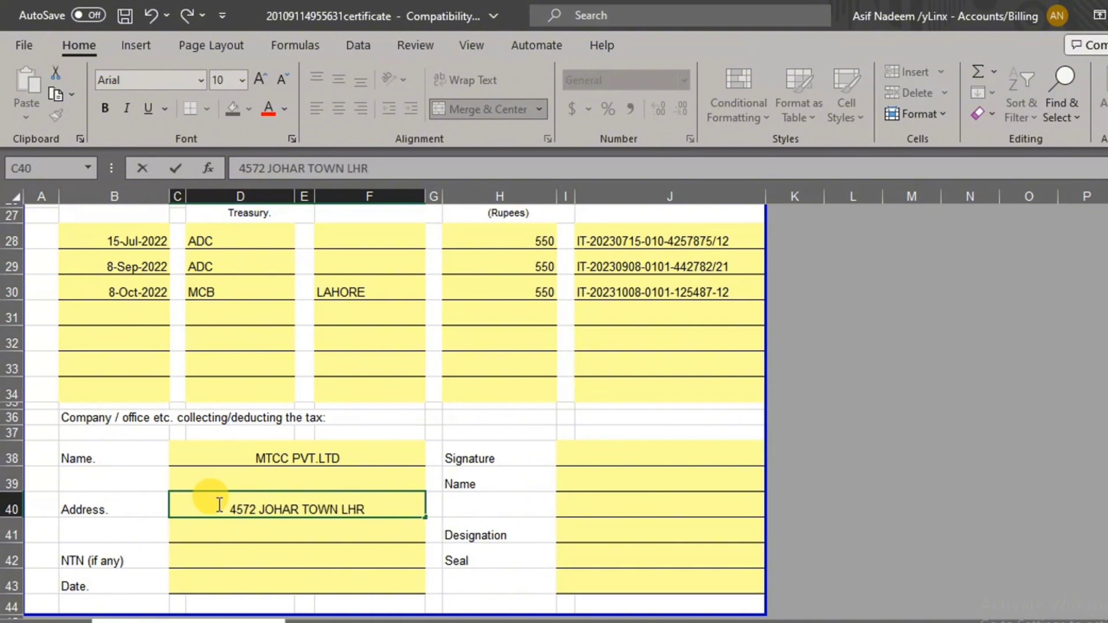
# Enter the signatory's full name in I39 and designation ACCOUNTANT in I41
pyautogui.click(606, 486)
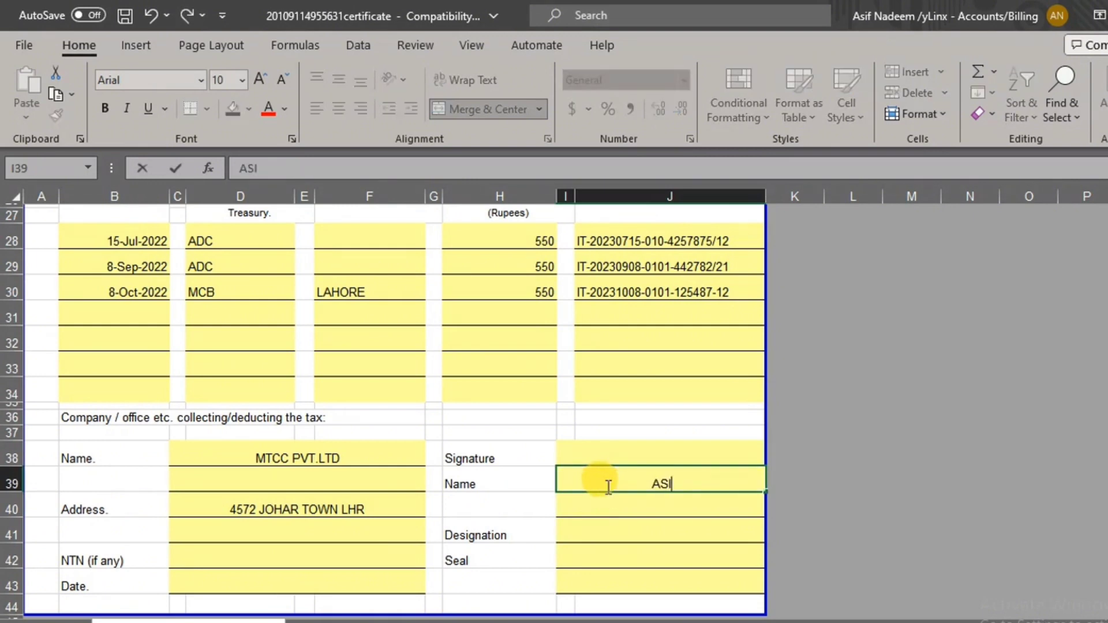
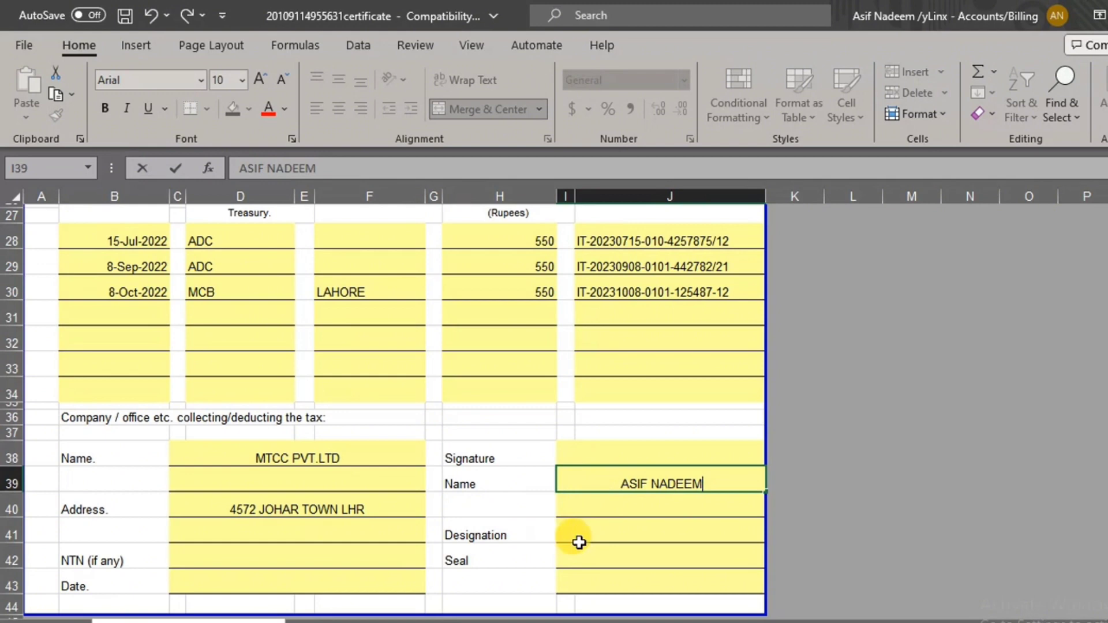
pyautogui.click(608, 531)
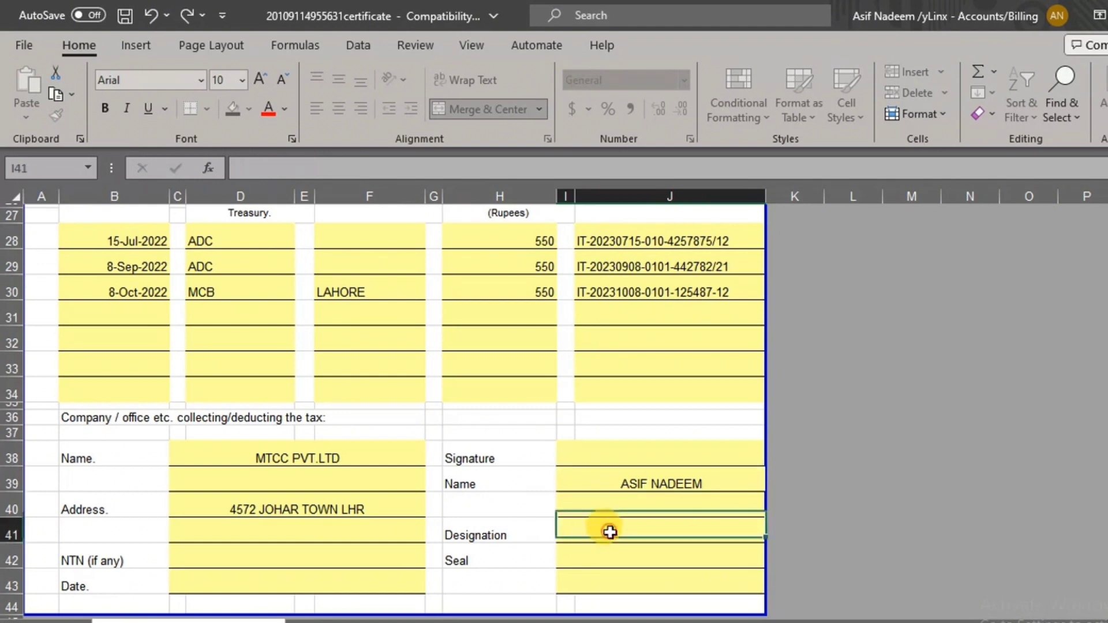
pyautogui.write('ACCO')
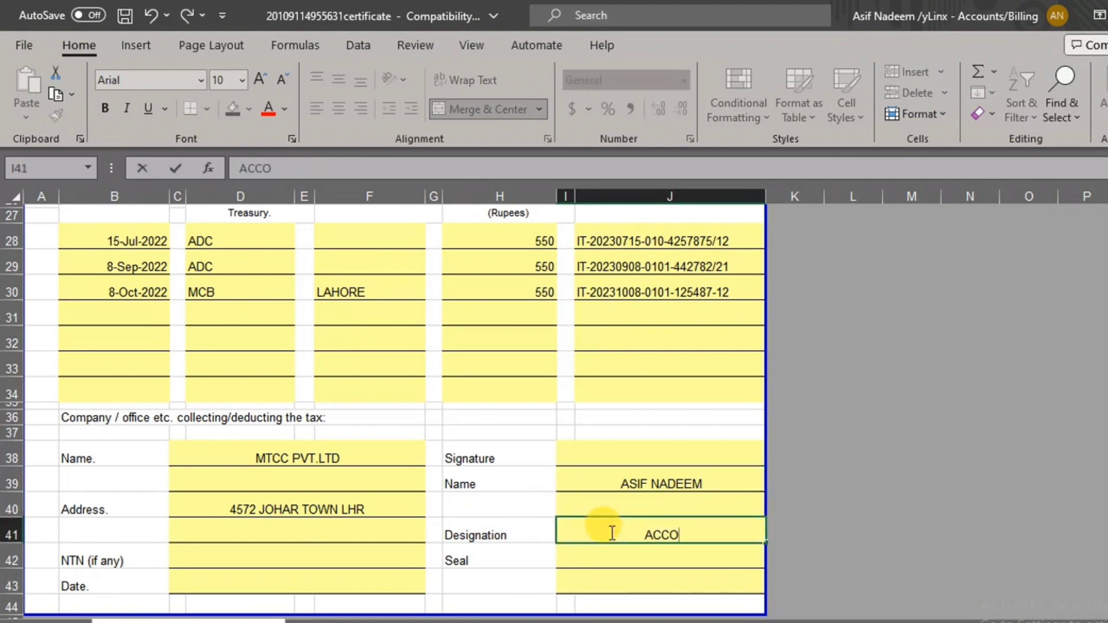
pyautogui.write('UNTANT')
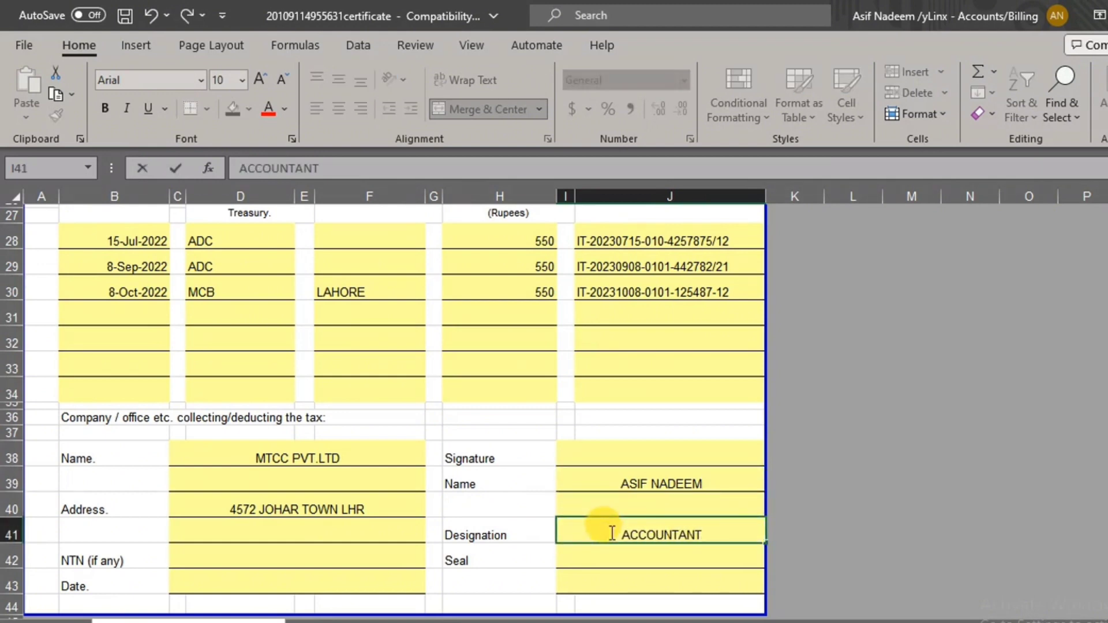
# Enter the company's NTN in C42 and the date 11-Mar-2023 in C43
pyautogui.click(293, 559)
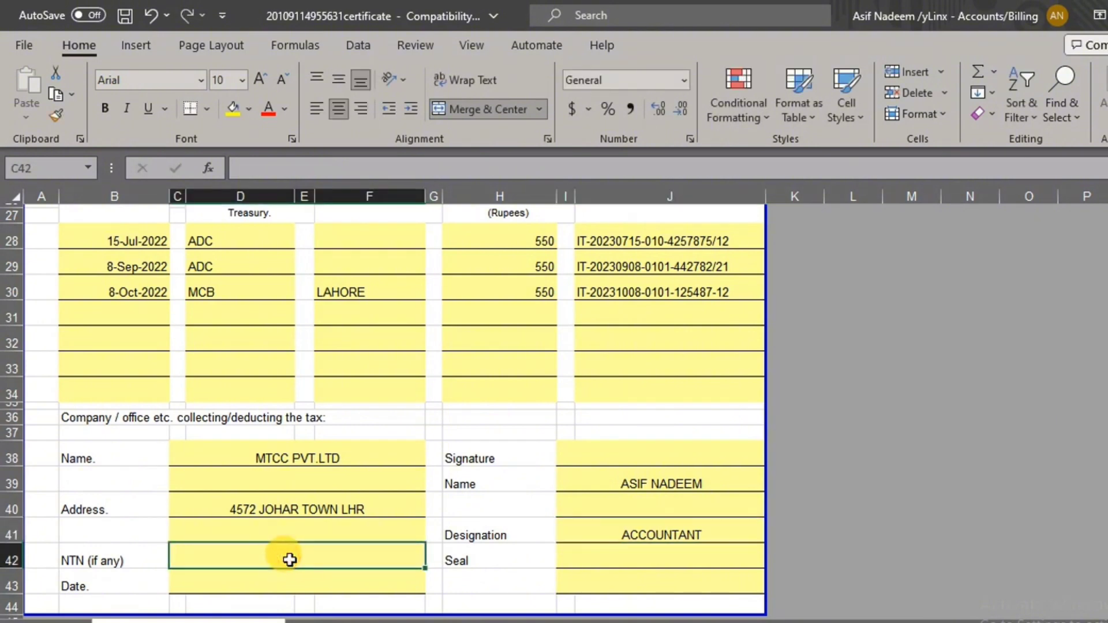
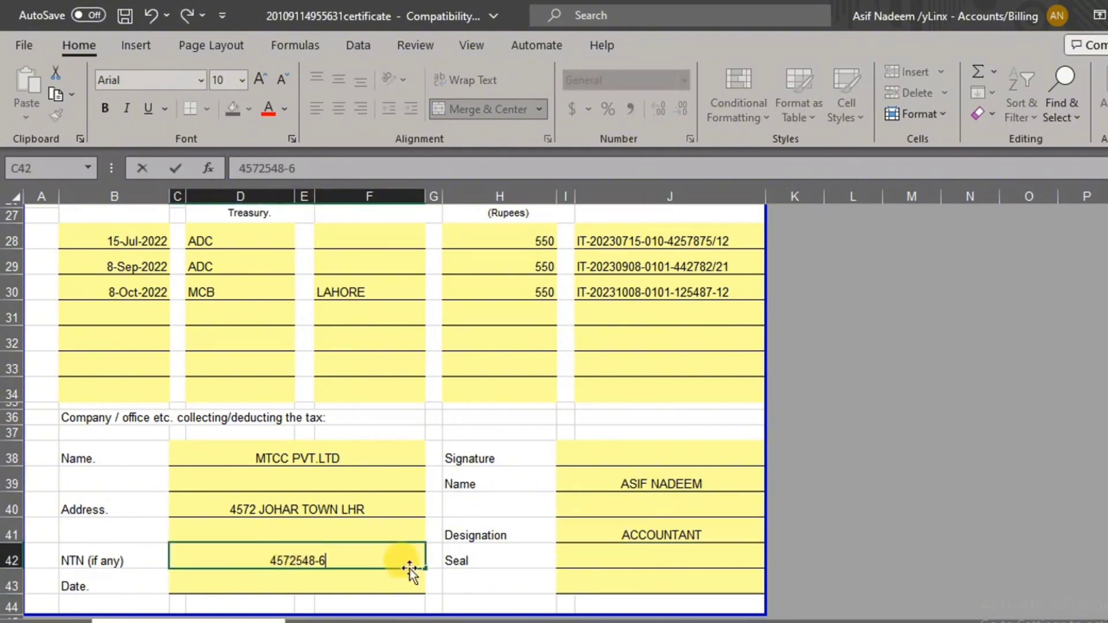
pyautogui.click(306, 585)
pyautogui.write('03')
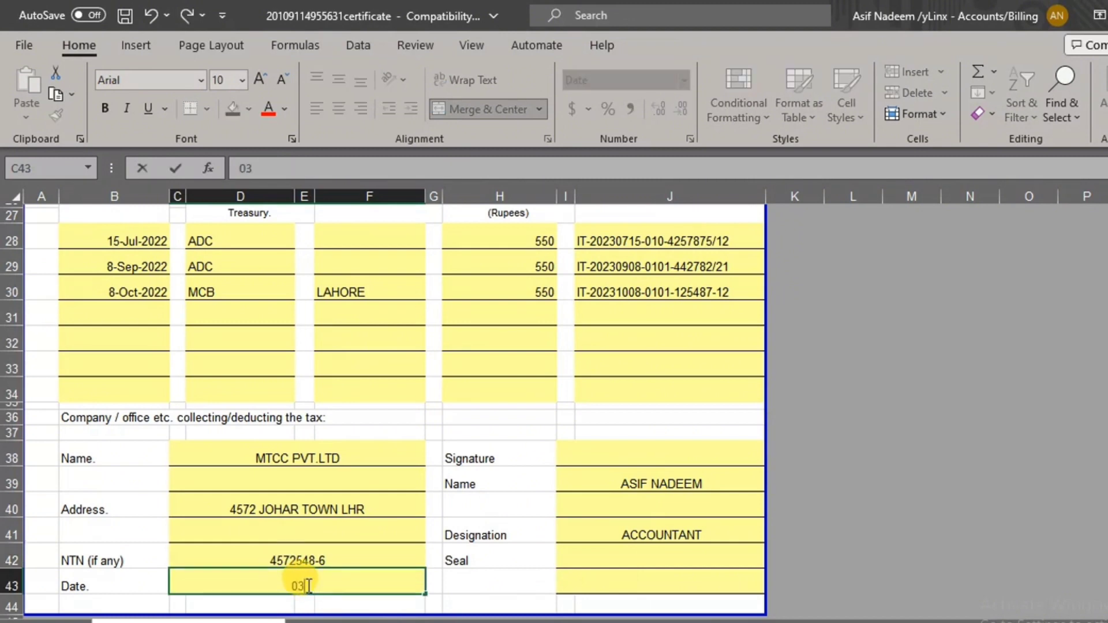
pyautogui.write('-11-2023')
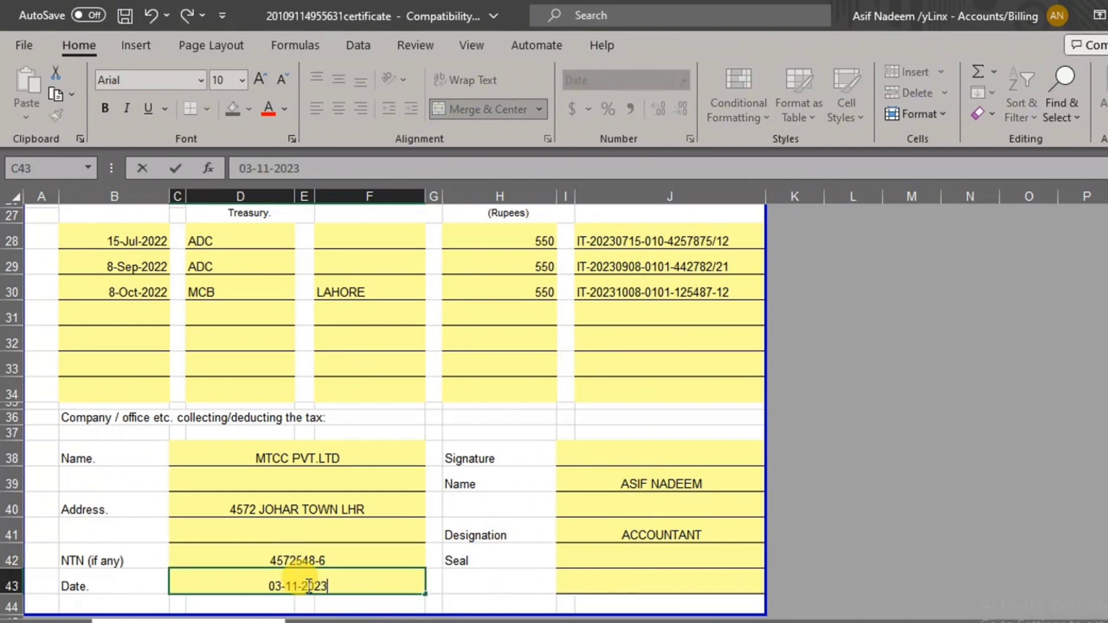
pyautogui.click(606, 578)
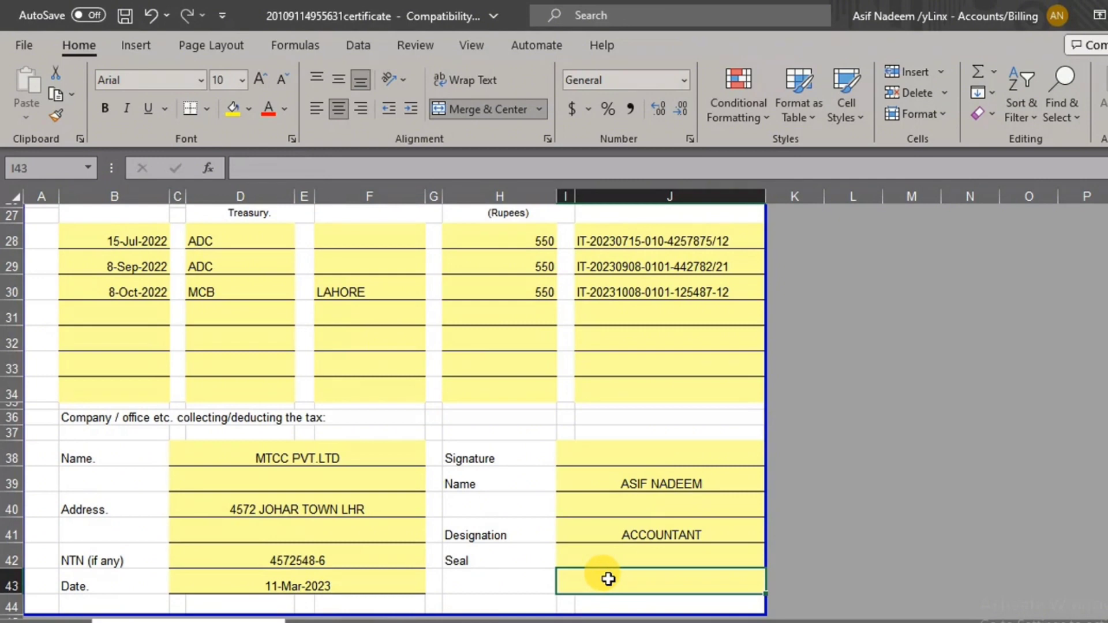
pyautogui.click(637, 459)
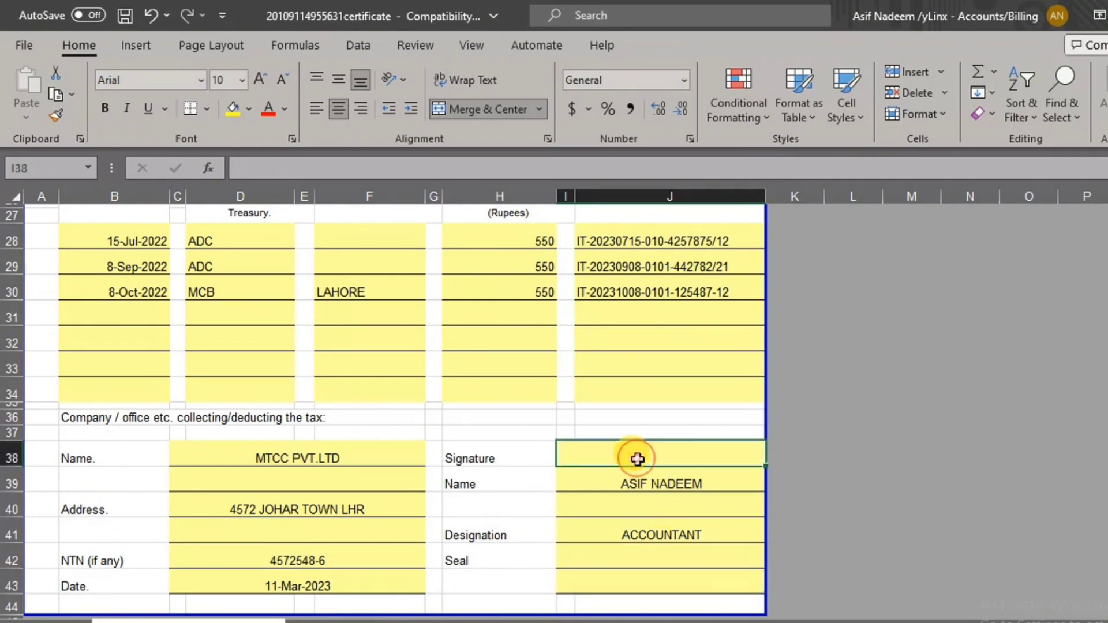